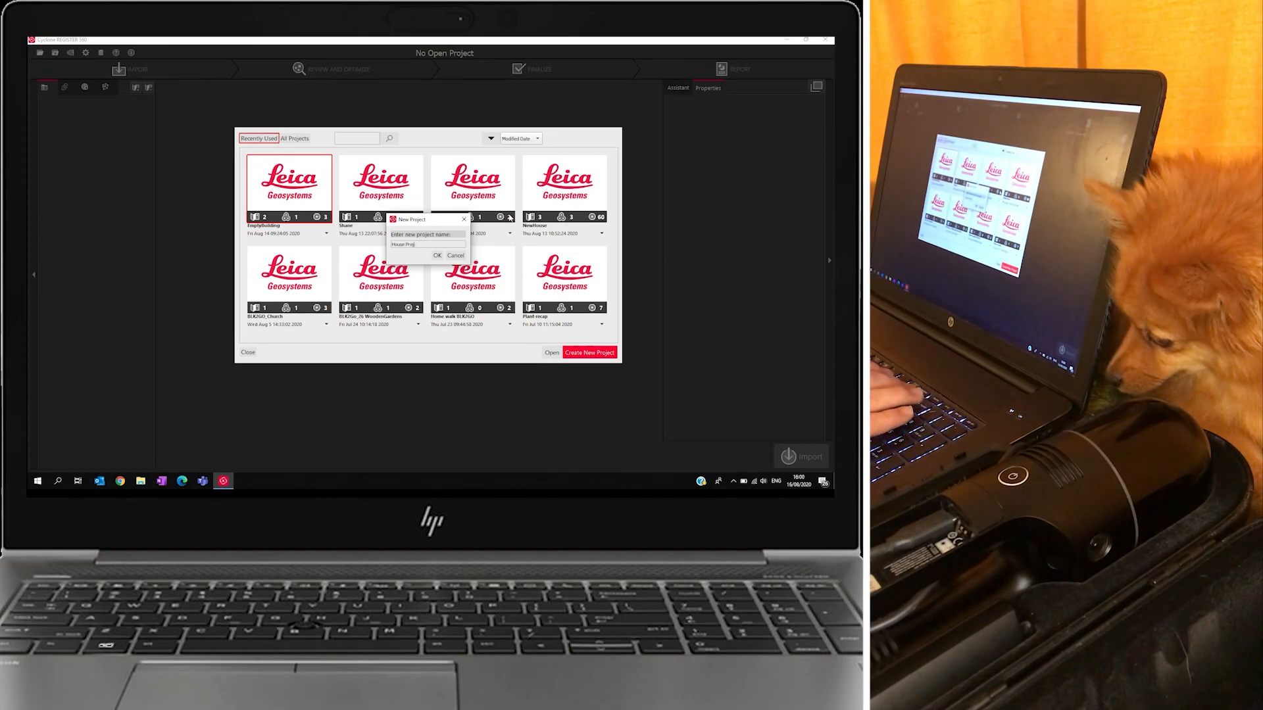
Create the project as House Project and add the scans from the connected BLK2GO scanner to it.
{"action": "key", "text": "Return"}
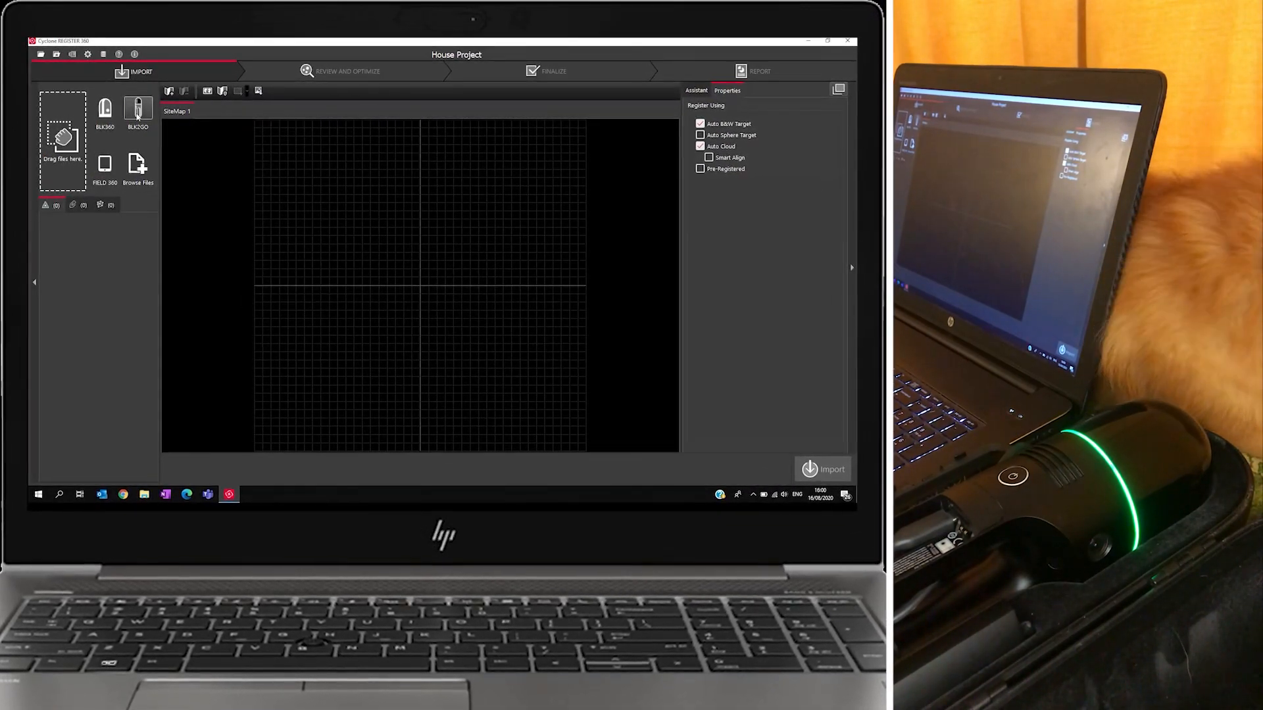
{"action": "left_click", "coordinate": [137, 111]}
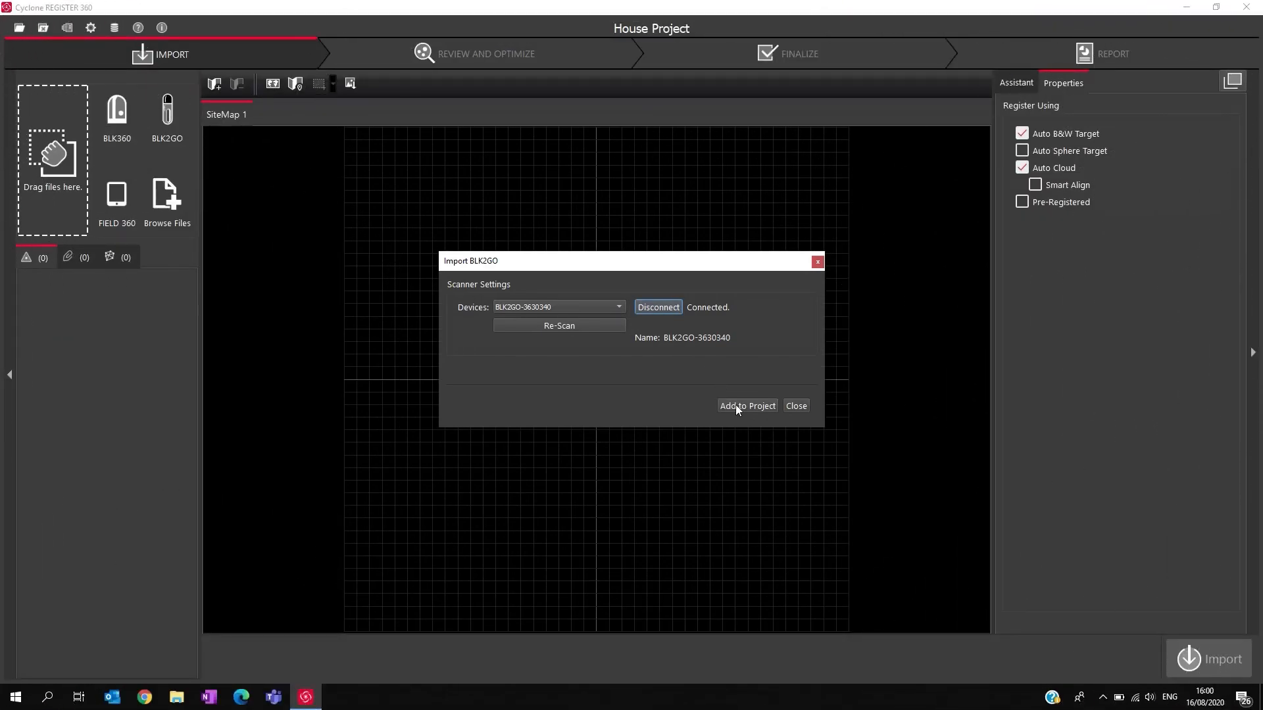
{"action": "left_click", "coordinate": [737, 406]}
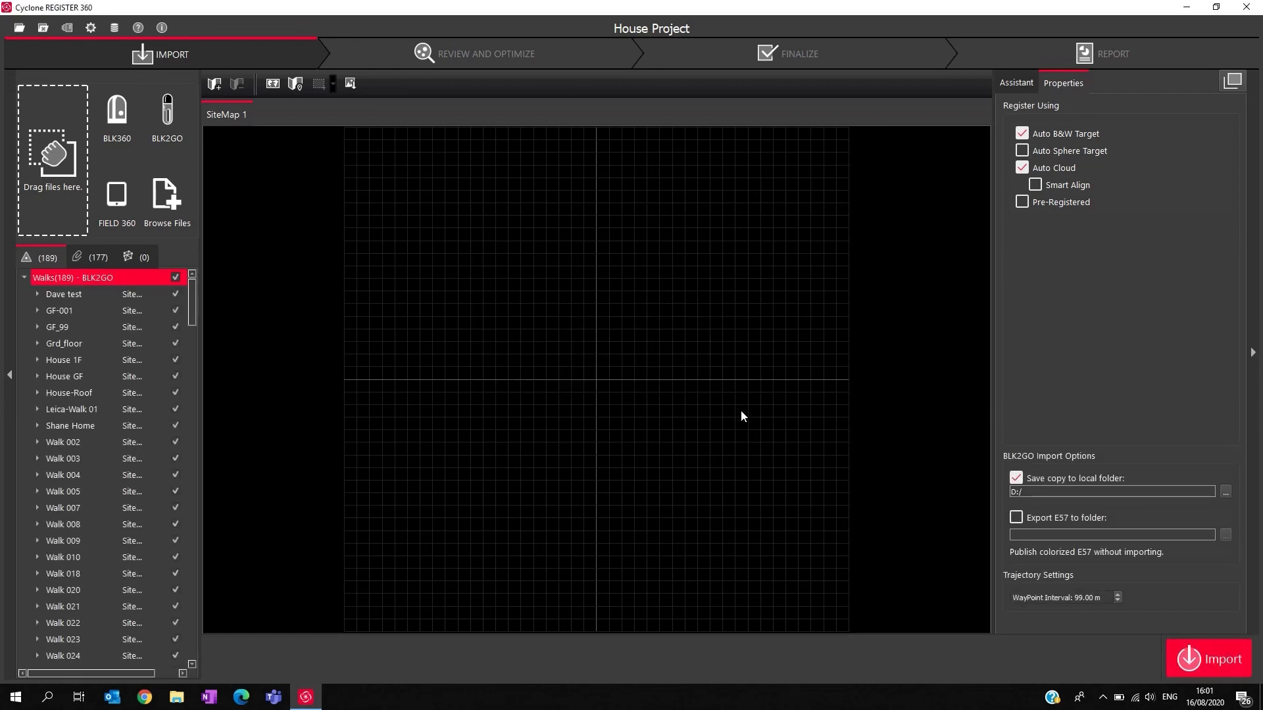
Import only the House 1F, House GF and House-Roof walks, with Auto B&W Target and Auto Cloud registration turned off.
{"action": "left_click", "coordinate": [174, 277]}
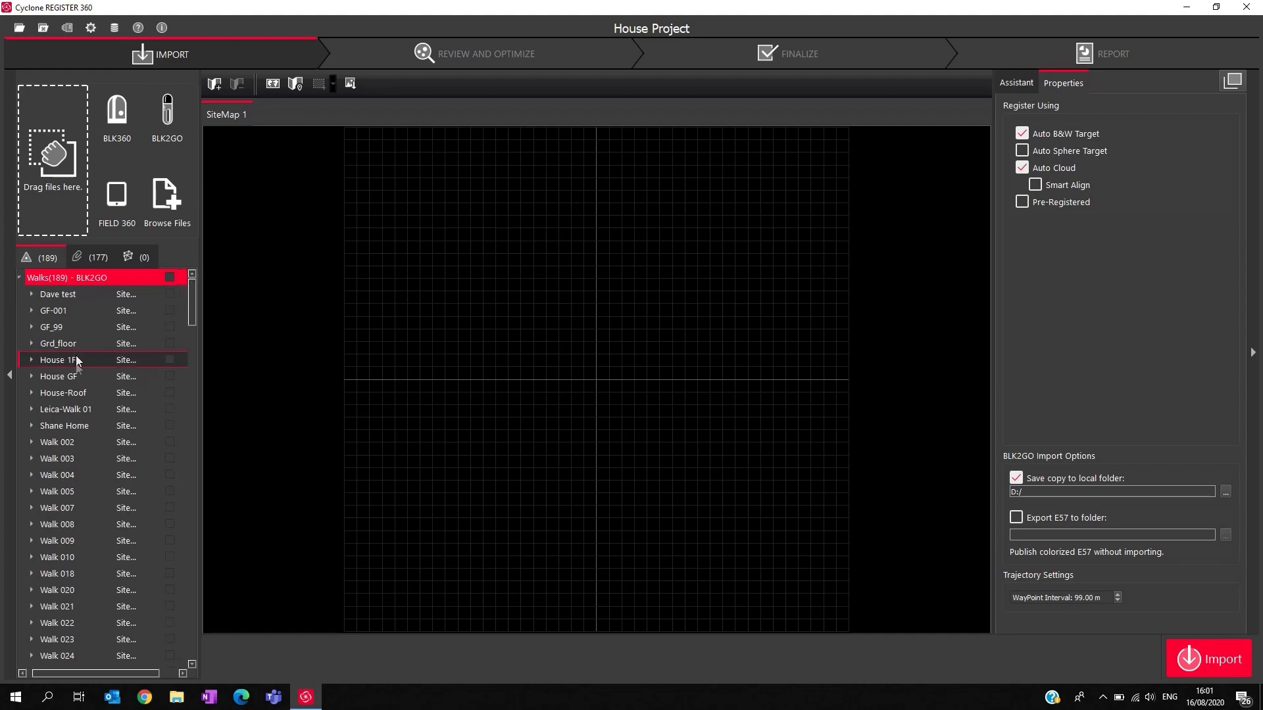
{"action": "left_click", "coordinate": [175, 392]}
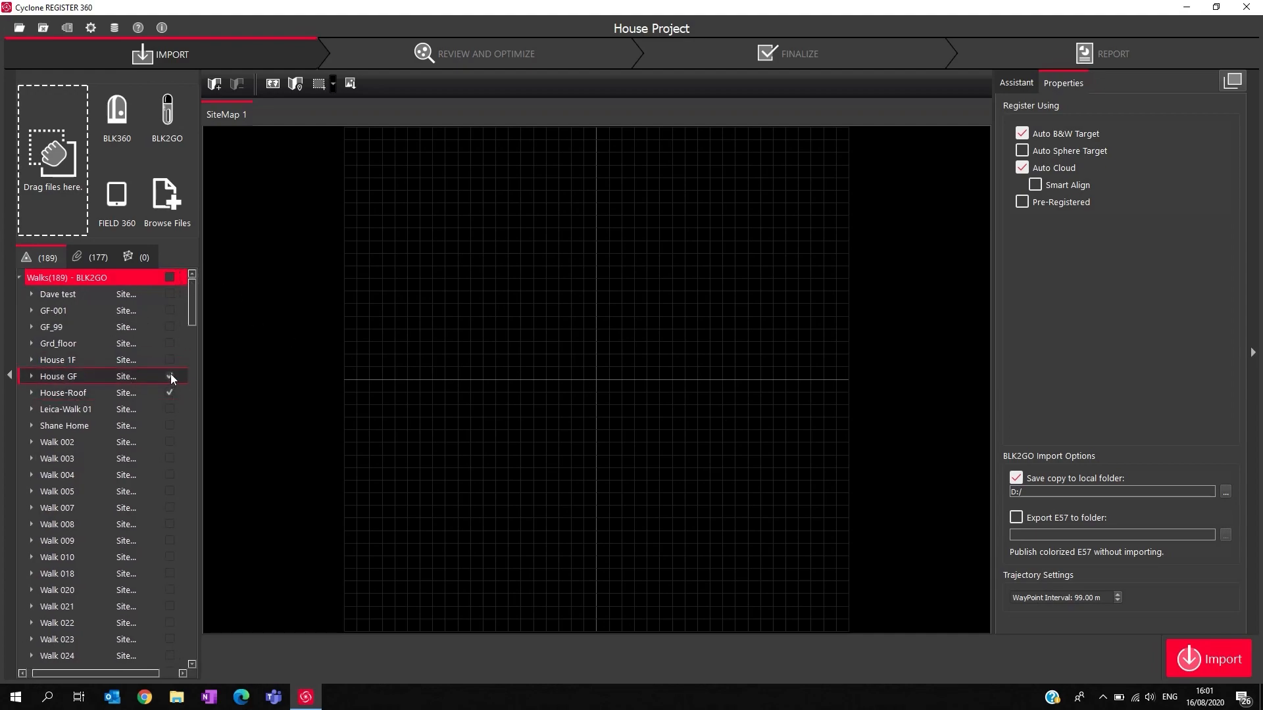
{"action": "left_click", "coordinate": [172, 362]}
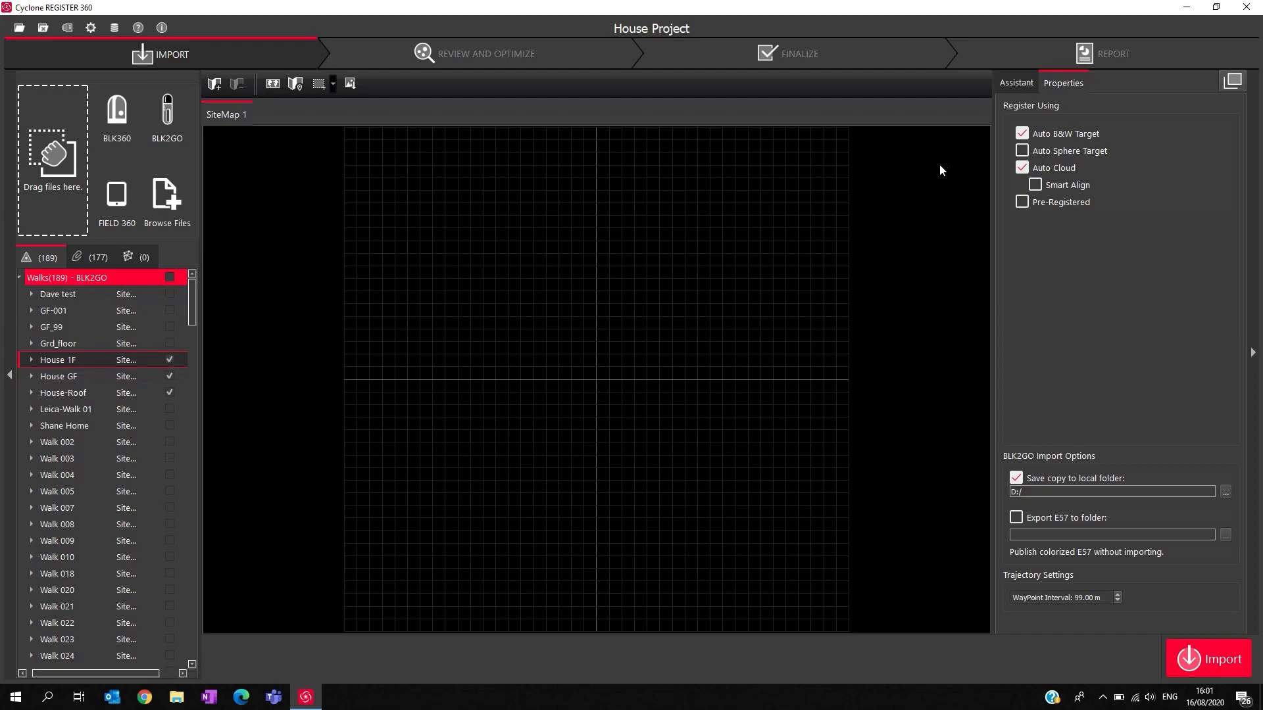
{"action": "left_click", "coordinate": [1022, 167]}
{"action": "left_click", "coordinate": [1213, 660]}
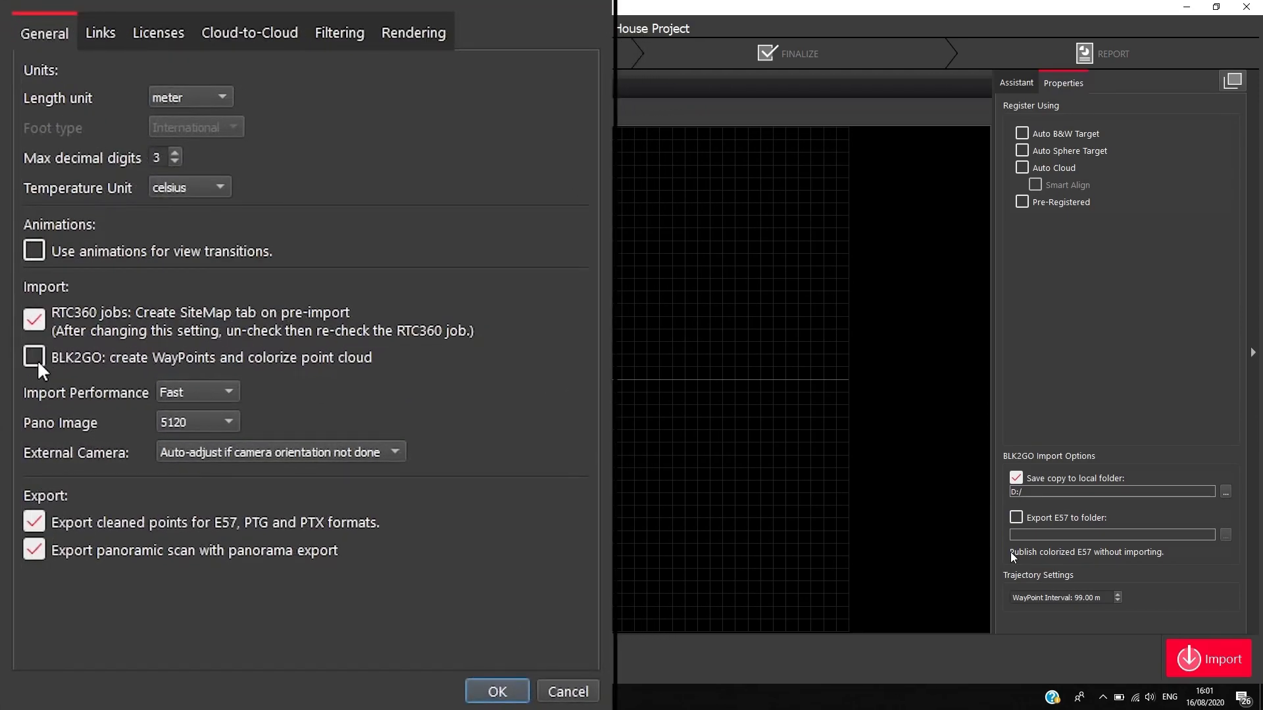
Switch the BLK2GO import setting for creating WayPoints and colorizing the point cloud on and back off.
{"action": "left_click", "coordinate": [35, 361]}
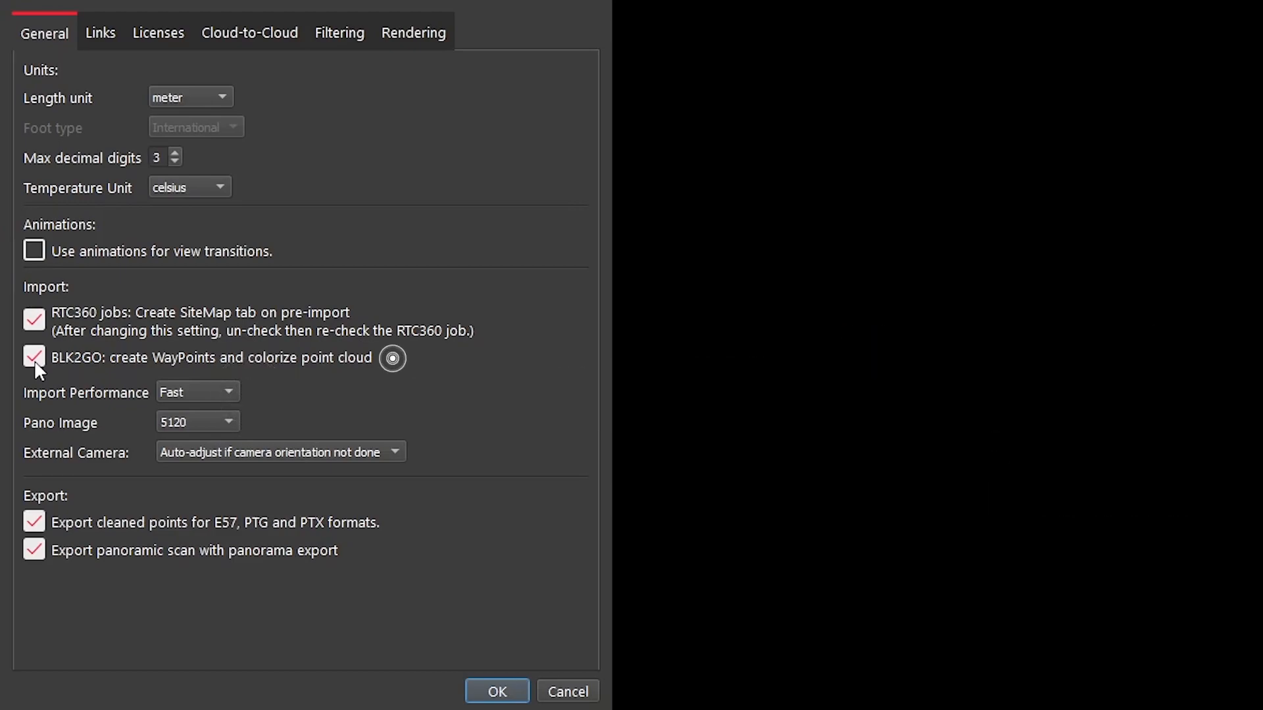
{"action": "left_click", "coordinate": [35, 358]}
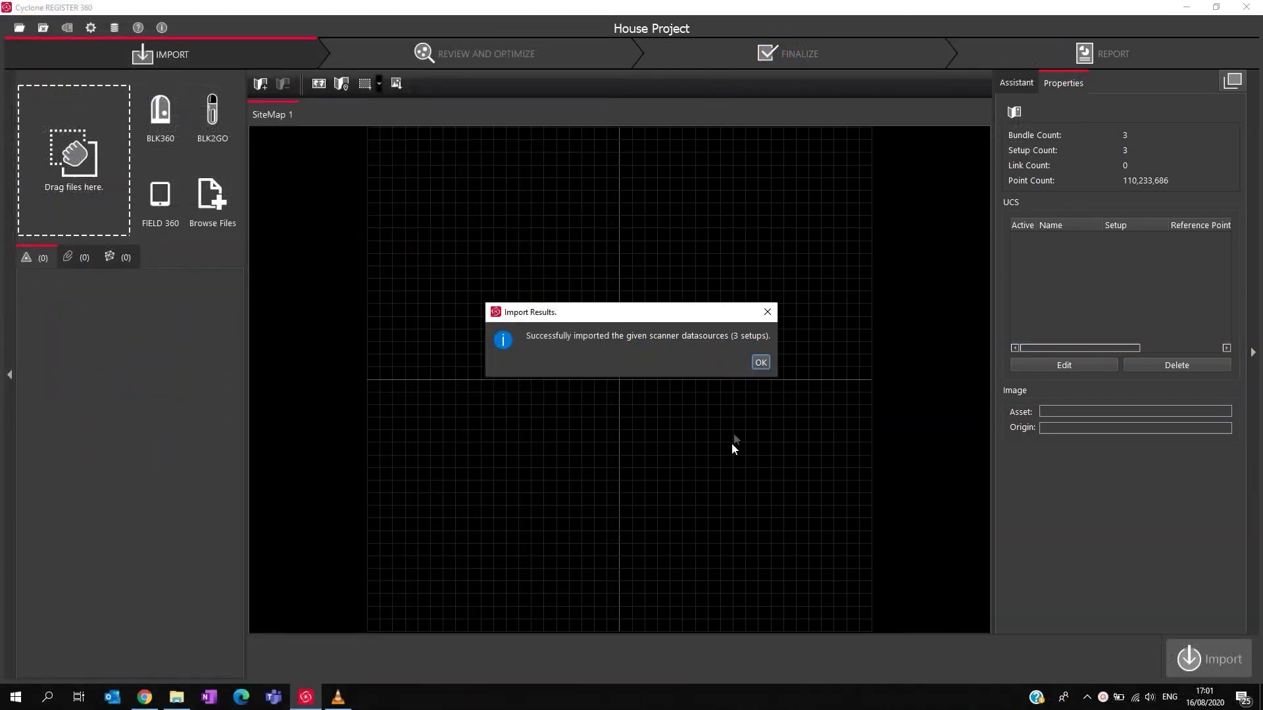
Bring the House GF, House 1F and House-Roof setups close together in the SiteMap and color the clouds by setup.
{"action": "left_click", "coordinate": [759, 363]}
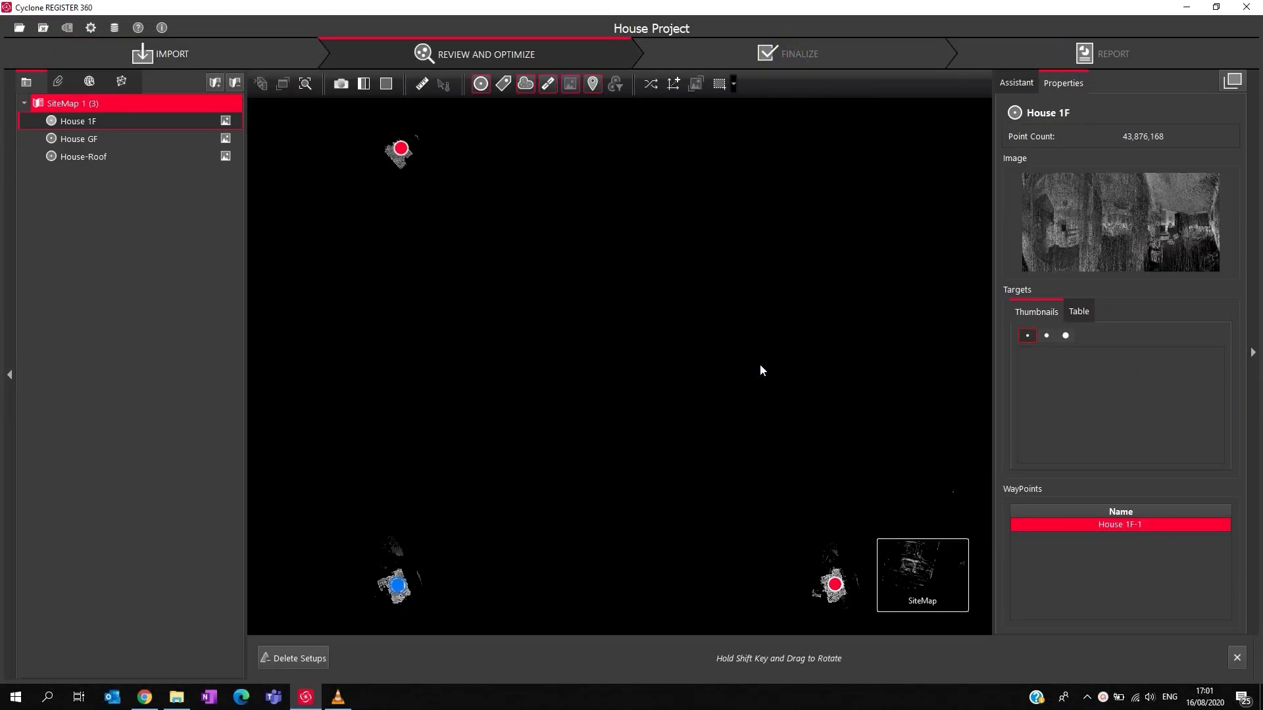
{"action": "left_click_drag", "start_coordinate": [834, 584], "coordinate": [654, 382]}
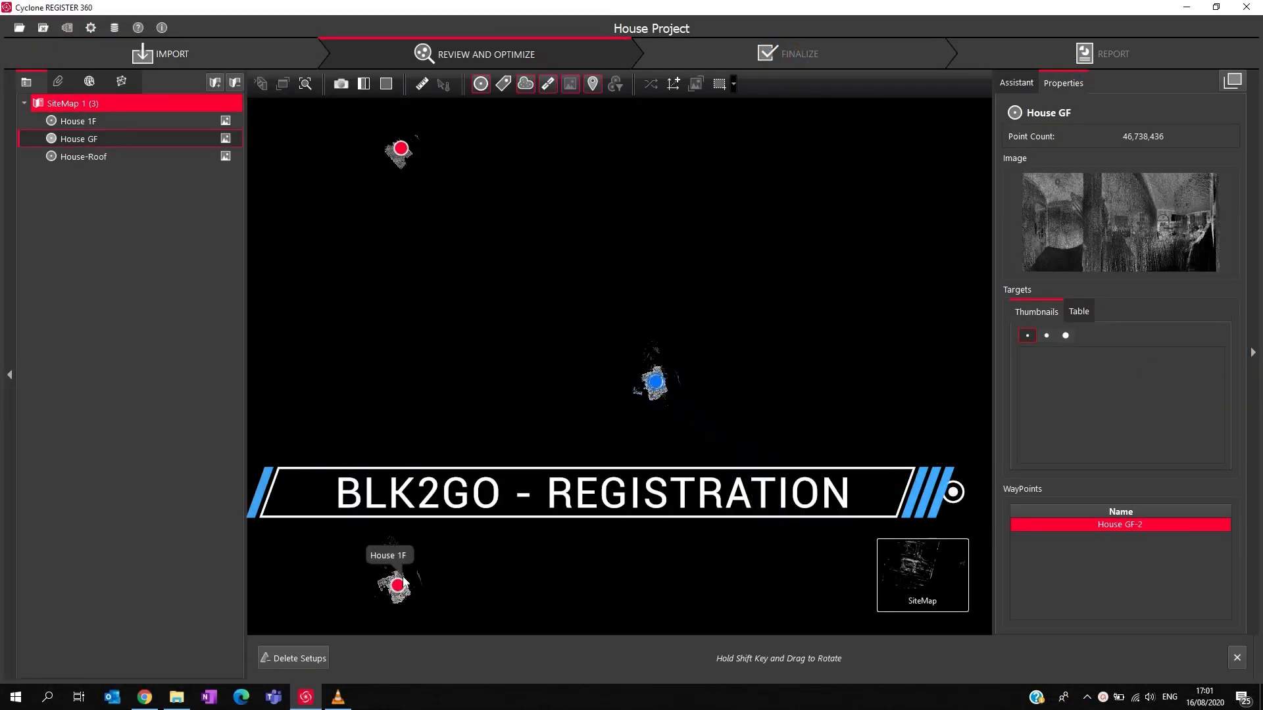
{"action": "left_click_drag", "start_coordinate": [402, 581], "coordinate": [560, 416]}
{"action": "left_click_drag", "start_coordinate": [400, 148], "coordinate": [622, 388]}
{"action": "scroll", "coordinate": [623, 380], "scroll_direction": "up", "scroll_amount": 5}
{"action": "left_click", "coordinate": [361, 84]}
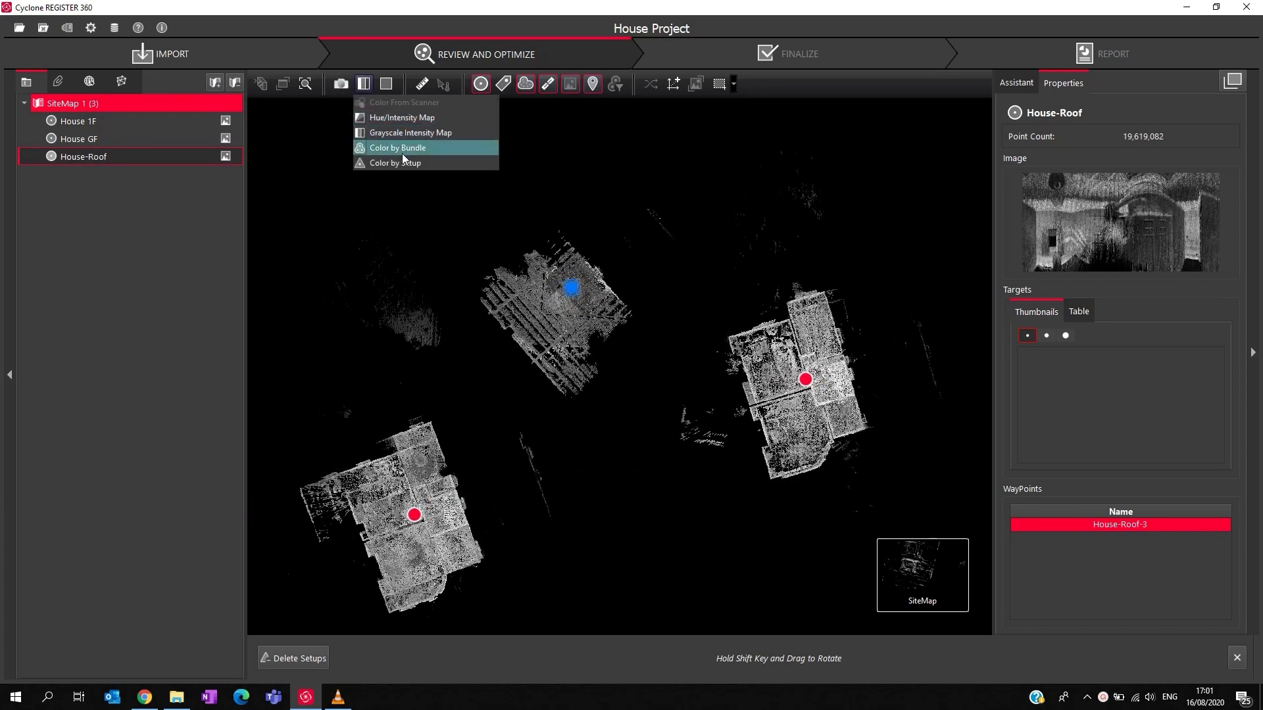
{"action": "left_click", "coordinate": [403, 154]}
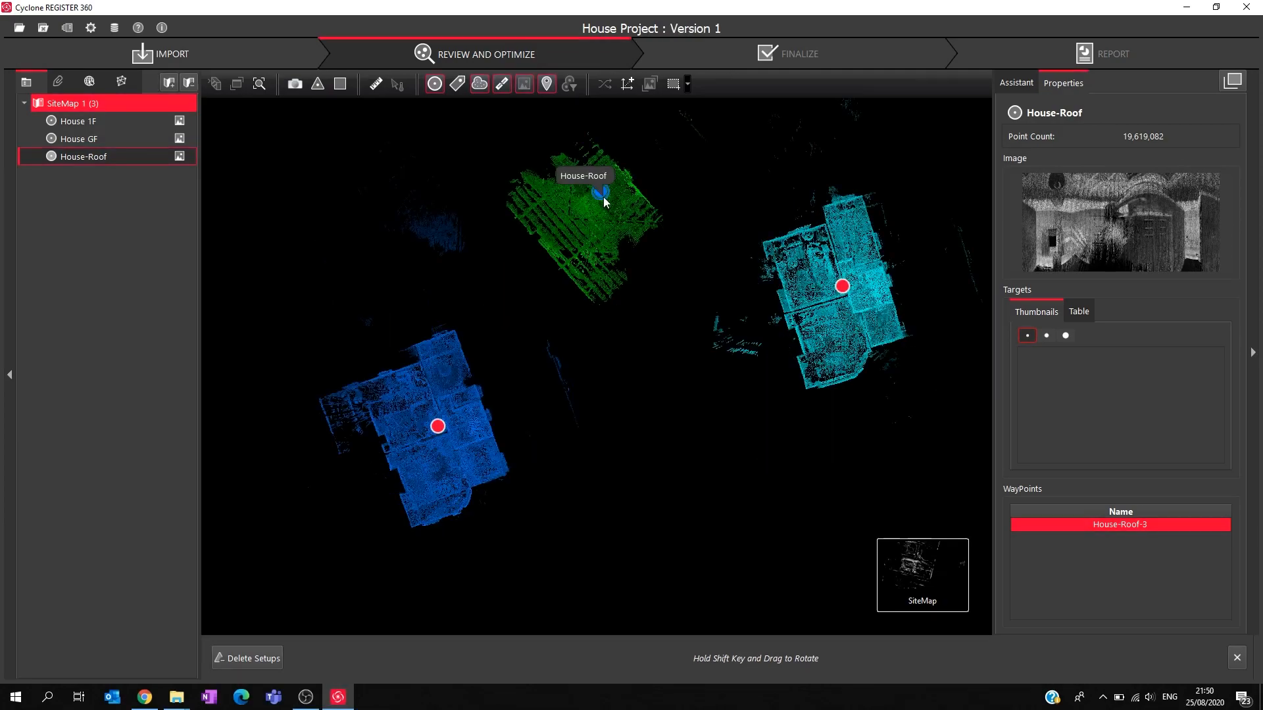
Reposition House-Roof and House 1F in the SiteMap and rotate House GF so its walls run vertically and horizontally.
{"action": "left_click_drag", "start_coordinate": [605, 201], "coordinate": [586, 148]}
{"action": "left_click_drag", "start_coordinate": [438, 426], "coordinate": [515, 409]}
{"action": "left_click_drag", "start_coordinate": [826, 292], "coordinate": [848, 365]}
{"action": "scroll", "coordinate": [753, 353], "scroll_direction": "up", "scroll_amount": 3}
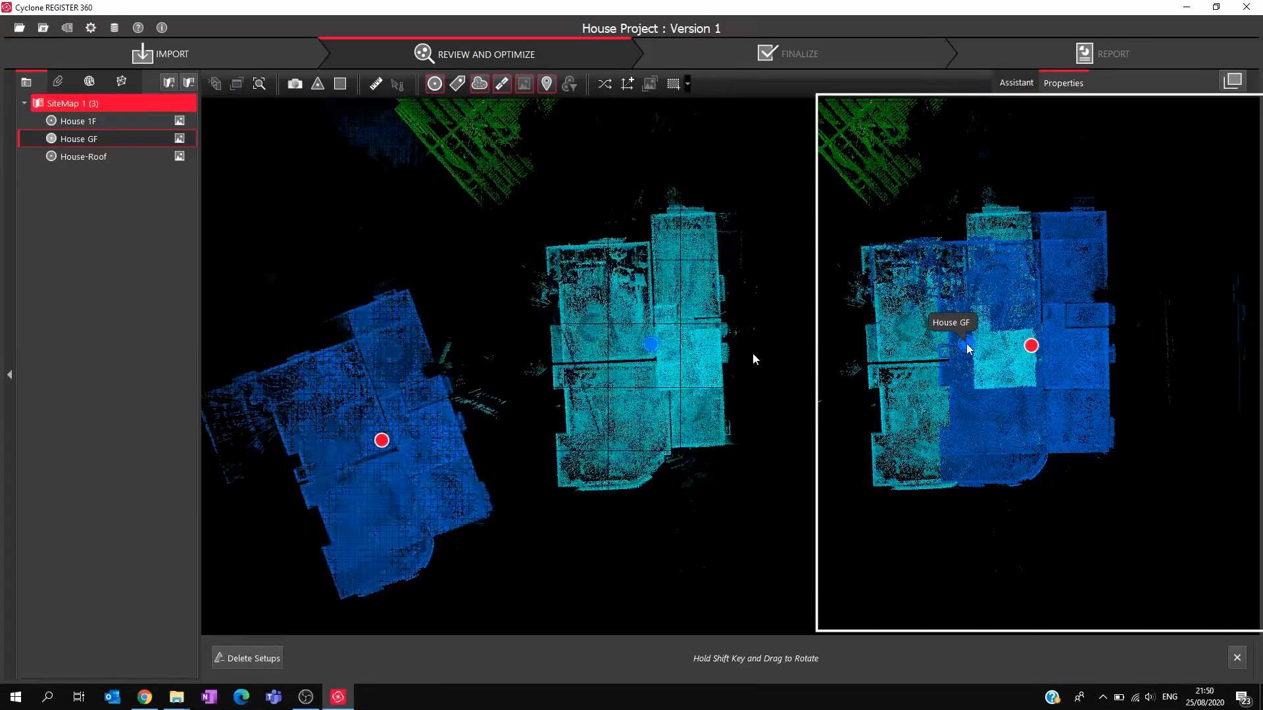
Place House 1F over House GF in the SiteMap and rotate it to roughly match the ground floor's outline.
{"action": "left_click", "coordinate": [386, 448]}
{"action": "left_click_drag", "start_coordinate": [387, 450], "coordinate": [847, 355]}
{"action": "left_click_drag", "start_coordinate": [623, 326], "coordinate": [643, 350]}
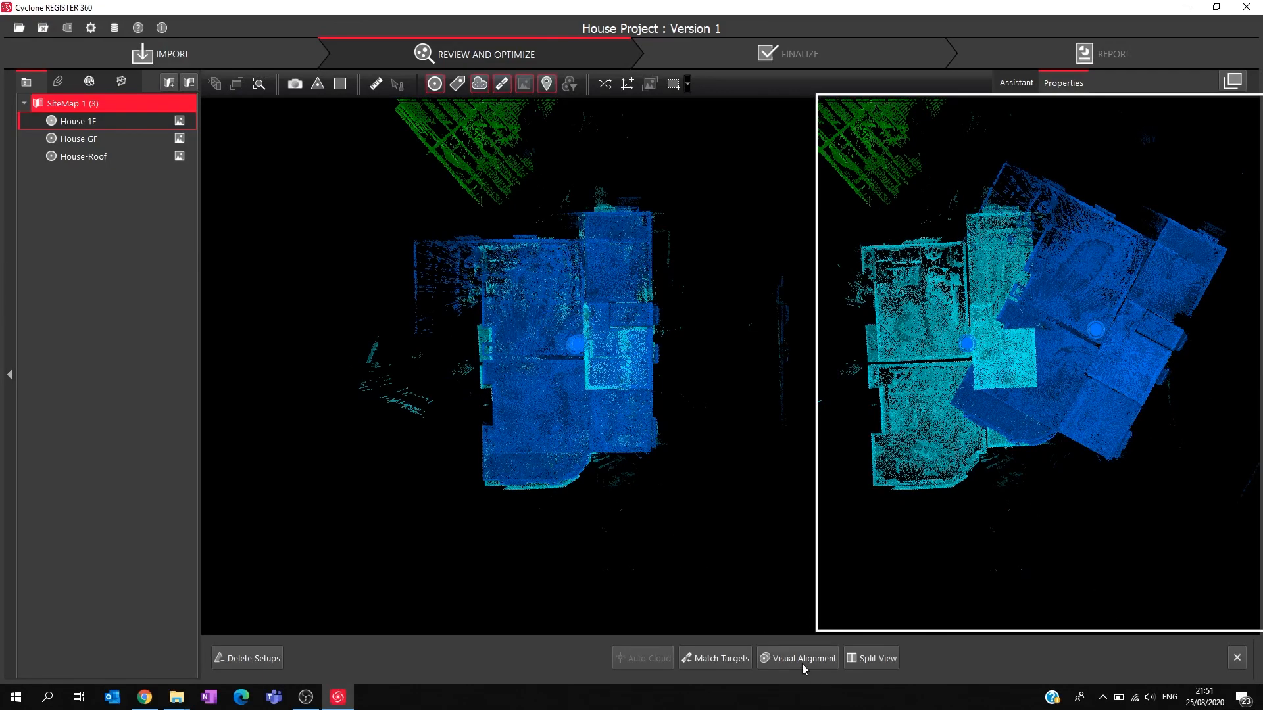
Open House 1F and House GF in Visual Alignment and examine how the two floors overlap from several angles.
{"action": "left_click", "coordinate": [802, 663]}
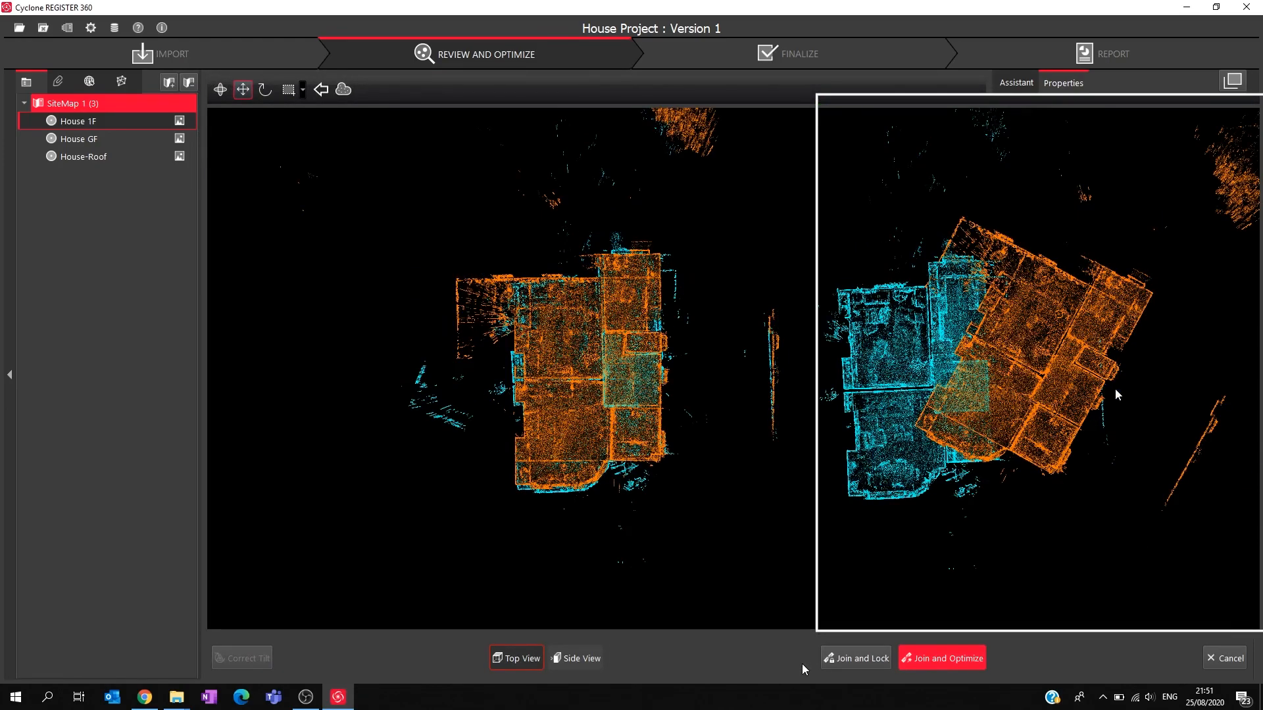
{"action": "scroll", "coordinate": [618, 454], "scroll_direction": "up", "scroll_amount": 5}
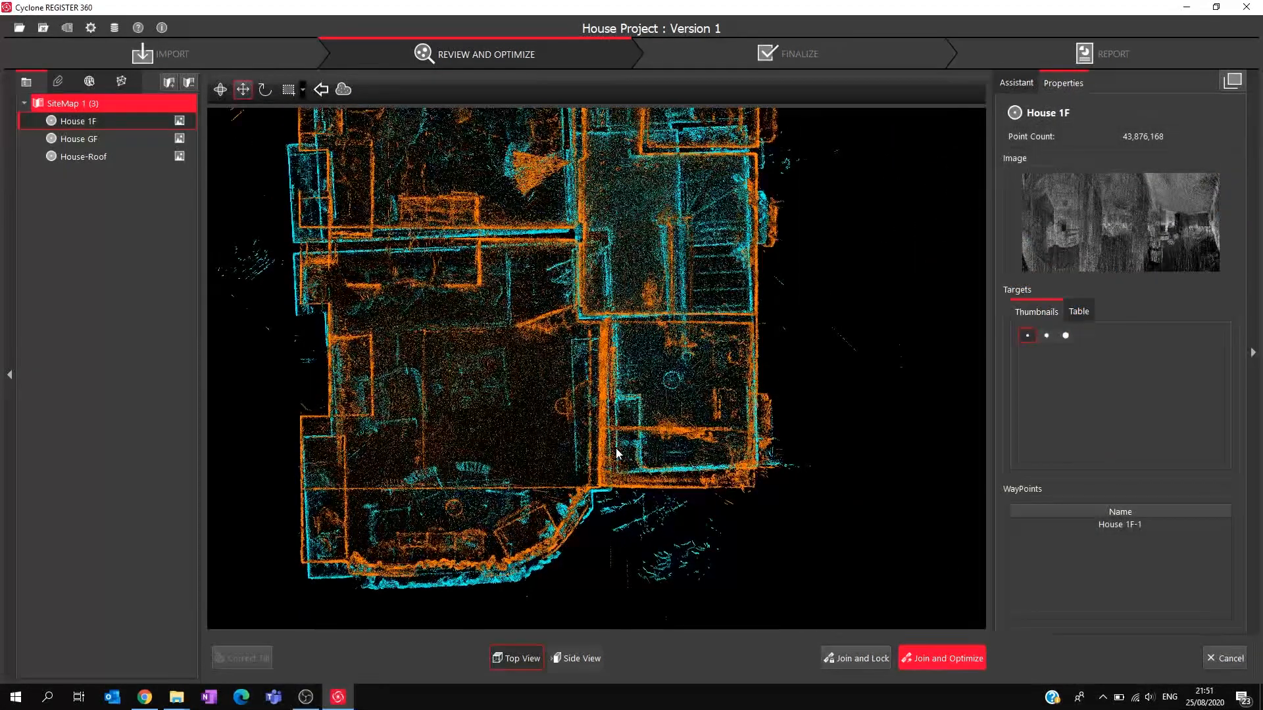
{"action": "left_click_drag", "start_coordinate": [564, 401], "coordinate": [610, 300]}
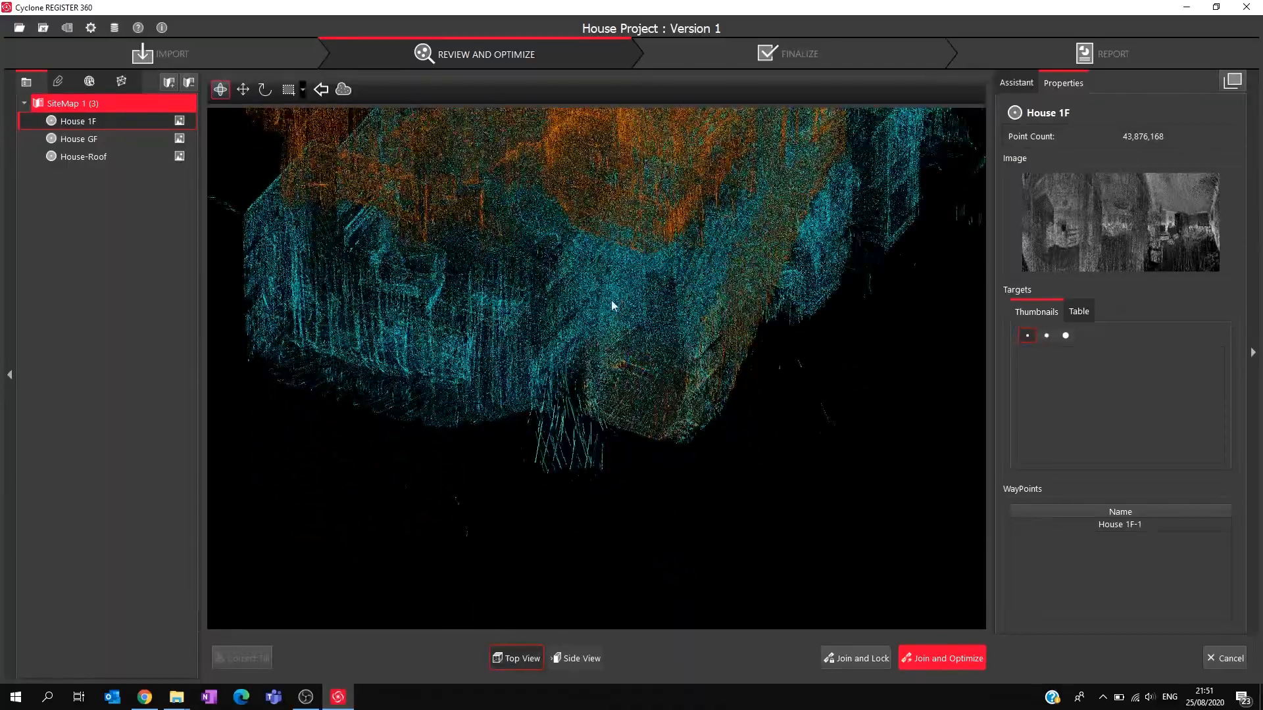
{"action": "scroll", "coordinate": [611, 299], "scroll_direction": "down", "scroll_amount": 3}
{"action": "left_click_drag", "start_coordinate": [587, 472], "coordinate": [596, 370]}
{"action": "scroll", "coordinate": [695, 447], "scroll_direction": "up", "scroll_amount": 3}
{"action": "right_click_drag", "start_coordinate": [694, 437], "coordinate": [683, 342]}
{"action": "left_click_drag", "start_coordinate": [670, 334], "coordinate": [560, 344]}
{"action": "scroll", "coordinate": [678, 205], "scroll_direction": "up", "scroll_amount": 3}
{"action": "scroll", "coordinate": [679, 205], "scroll_direction": "up", "scroll_amount": 3}
{"action": "right_click_drag", "start_coordinate": [679, 205], "coordinate": [649, 425]}
{"action": "mouse_move", "coordinate": [697, 394]}
{"action": "left_mouse_down"}
{"action": "mouse_move", "coordinate": [663, 394]}
{"action": "mouse_move", "coordinate": [674, 393]}
{"action": "left_mouse_up"}
Adjust the height and tilt of House 1F against House GF in the side view, checking the floor line and stairs.
{"action": "left_click", "coordinate": [564, 658]}
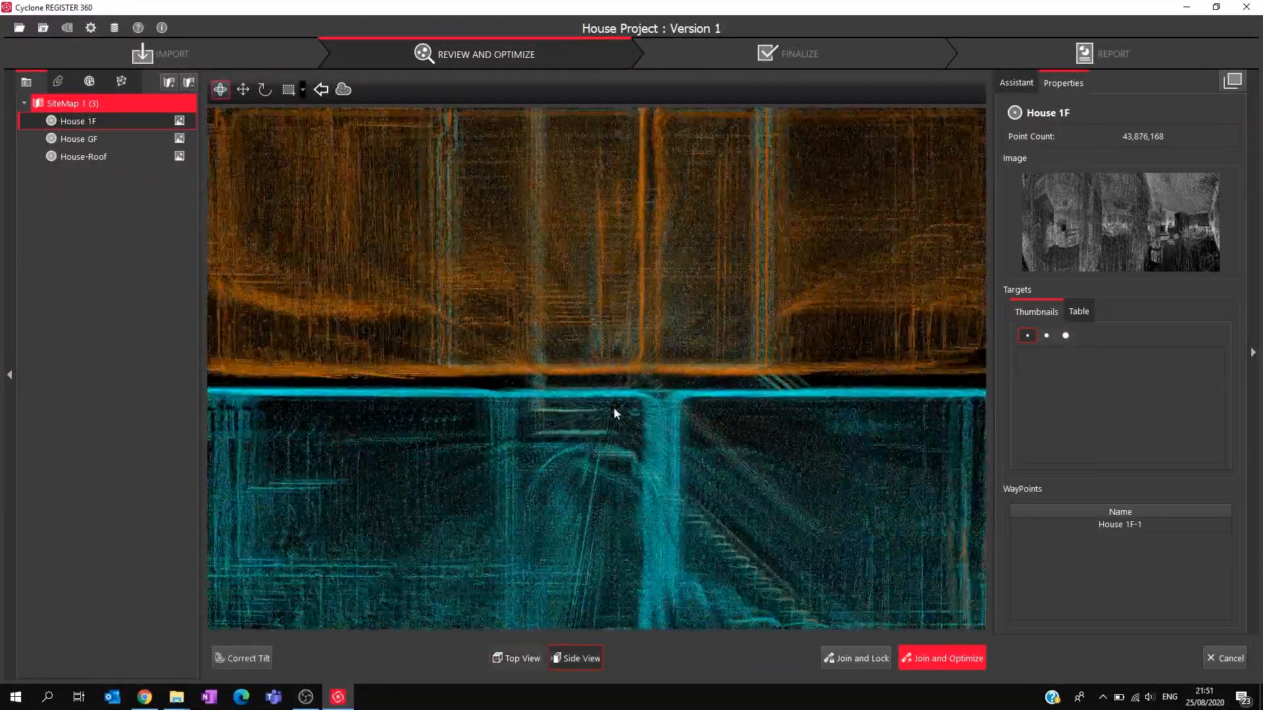
{"action": "left_click", "coordinate": [243, 90]}
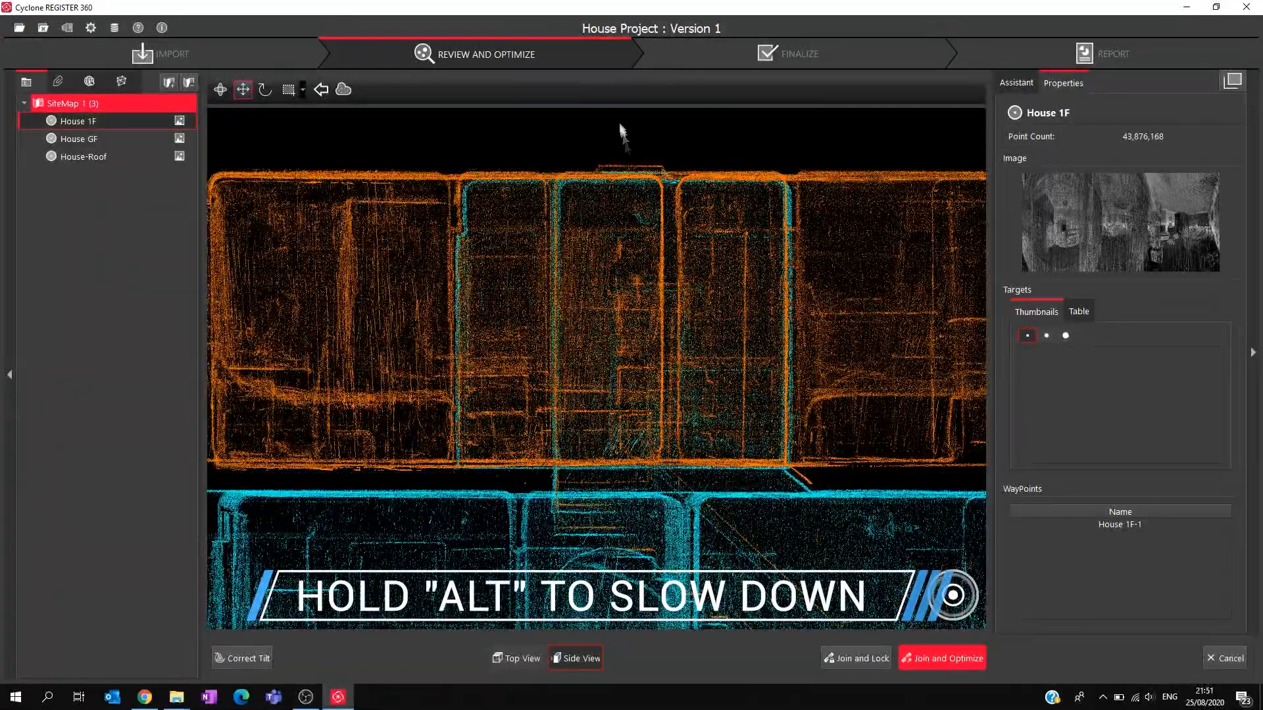
{"action": "scroll", "coordinate": [621, 133], "scroll_direction": "up", "scroll_amount": 3}
{"action": "left_click_drag", "start_coordinate": [657, 281], "coordinate": [657, 267]}
{"action": "scroll", "coordinate": [657, 268], "scroll_direction": "down", "scroll_amount": 5}
{"action": "left_click", "coordinate": [265, 90]}
{"action": "left_click_drag", "start_coordinate": [503, 356], "coordinate": [896, 245]}
{"action": "left_click_drag", "start_coordinate": [454, 314], "coordinate": [789, 375]}
{"action": "scroll", "coordinate": [806, 386], "scroll_direction": "up", "scroll_amount": 3}
{"action": "scroll", "coordinate": [806, 385], "scroll_direction": "up", "scroll_amount": 2}
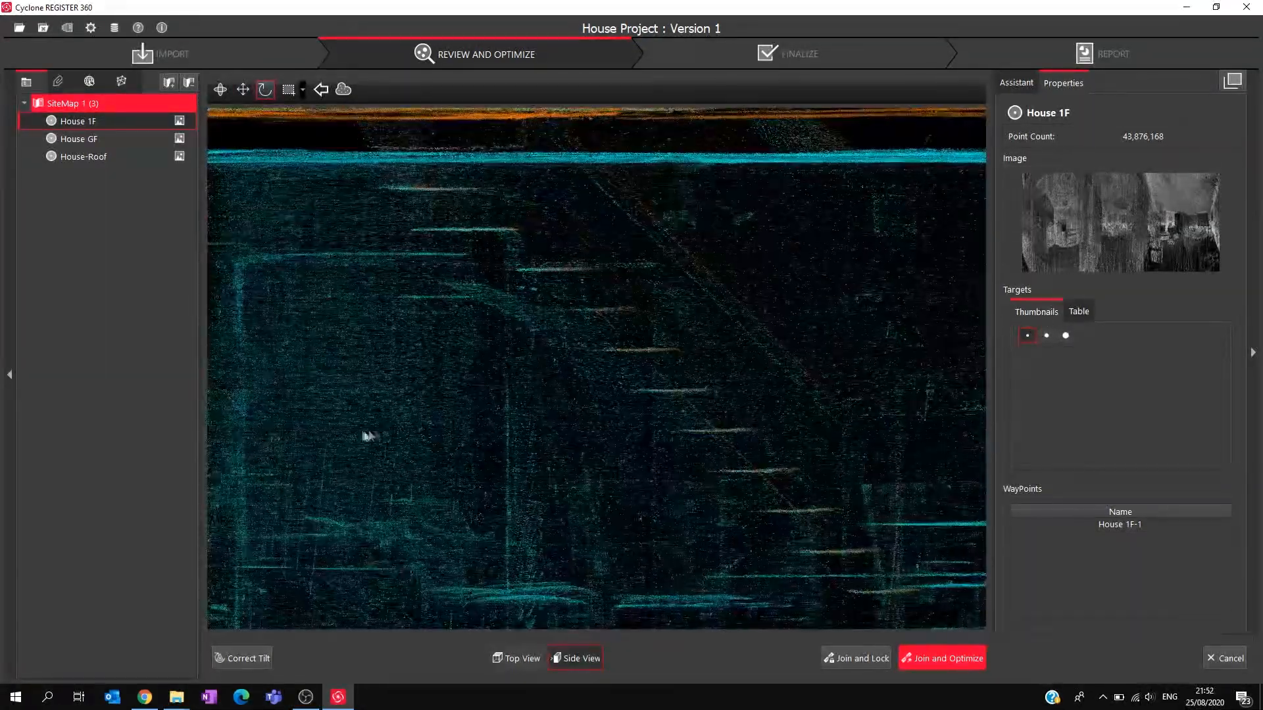
In the top view, shift House 1F horizontally so its wall corner near the stairwell meets the matching House GF corner.
{"action": "left_click", "coordinate": [525, 658]}
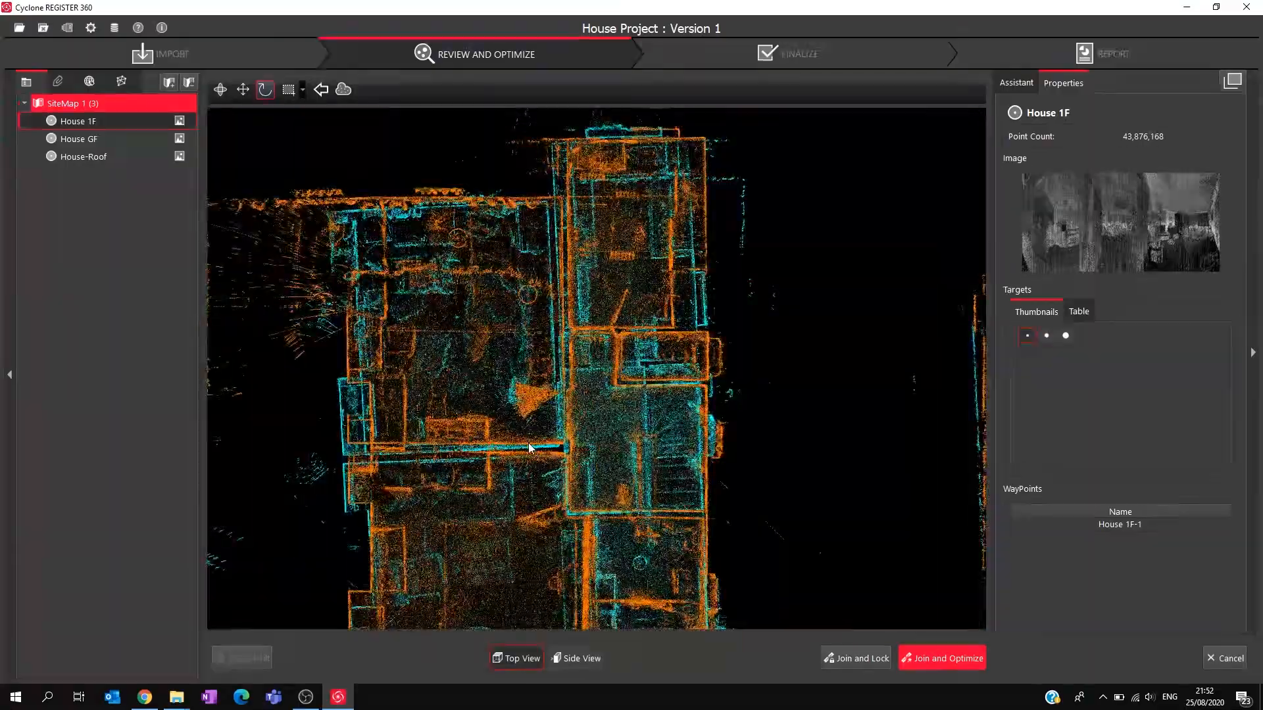
{"action": "scroll", "coordinate": [632, 341], "scroll_direction": "up", "scroll_amount": 4}
{"action": "scroll", "coordinate": [643, 208], "scroll_direction": "up", "scroll_amount": 3}
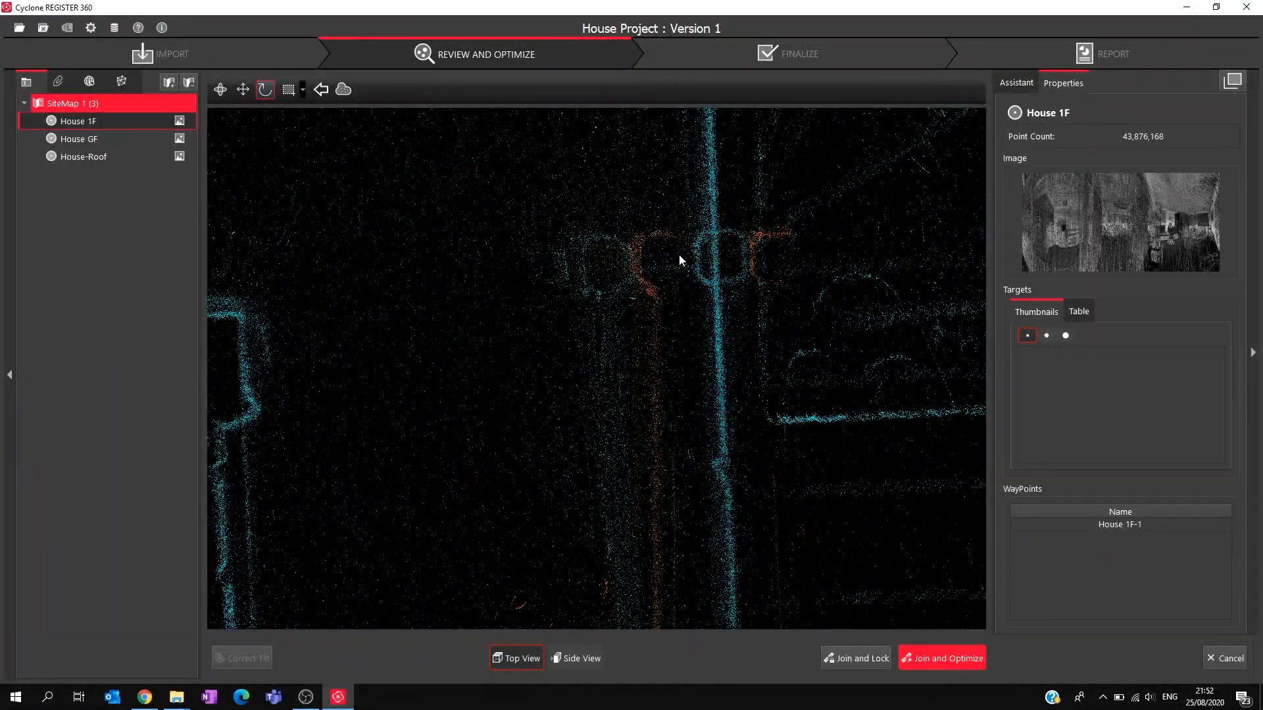
{"action": "scroll", "coordinate": [679, 255], "scroll_direction": "down", "scroll_amount": 4}
{"action": "scroll", "coordinate": [452, 477], "scroll_direction": "up", "scroll_amount": 4}
{"action": "left_click", "coordinate": [243, 91]}
{"action": "left_click_drag", "start_coordinate": [486, 445], "coordinate": [506, 432]}
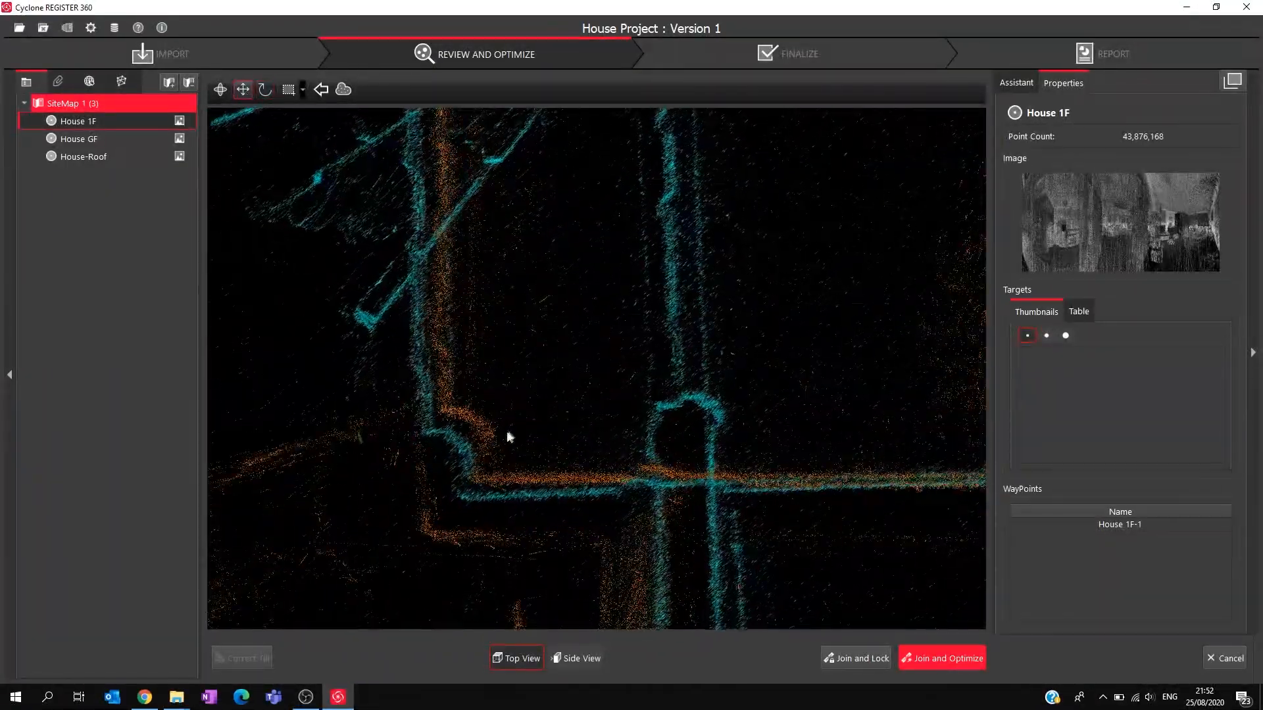
{"action": "scroll", "coordinate": [518, 423], "scroll_direction": "down", "scroll_amount": 5}
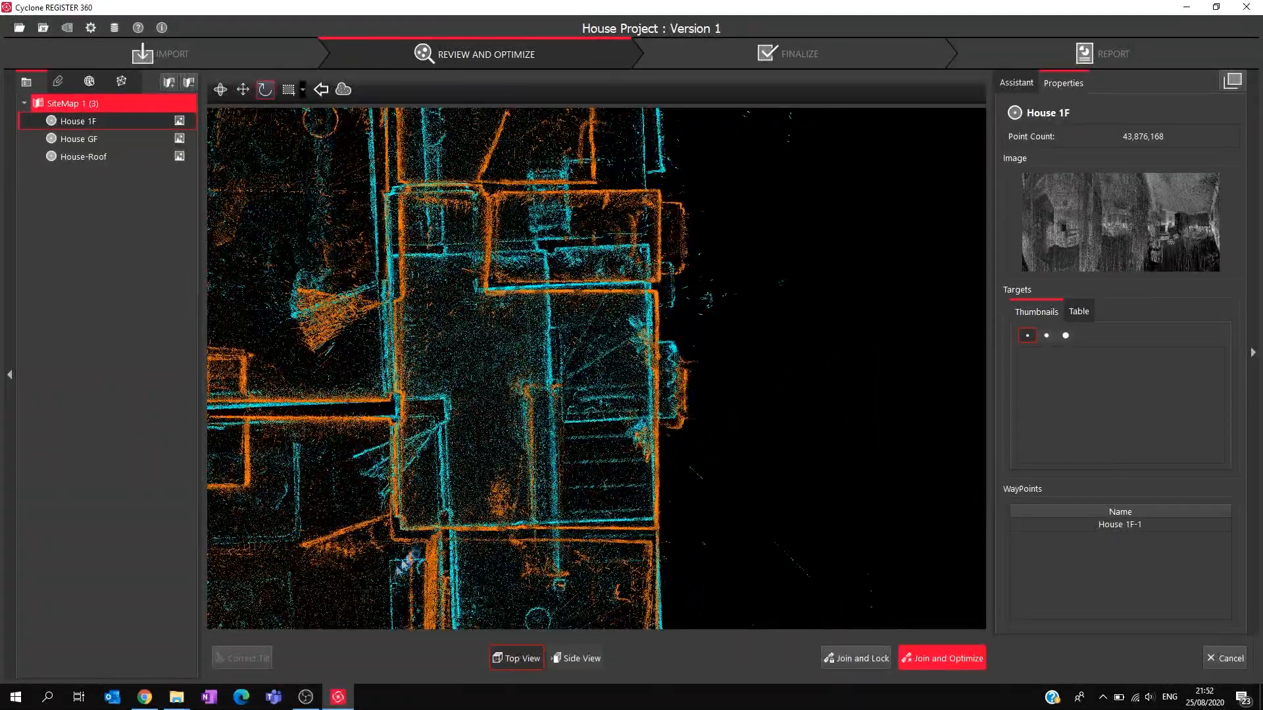
Rotate House 1F about the aligned wall corner until its walls run along the House GF walls.
{"action": "left_click_drag", "start_coordinate": [403, 533], "coordinate": [562, 372]}
{"action": "left_click_drag", "start_coordinate": [404, 523], "coordinate": [618, 393]}
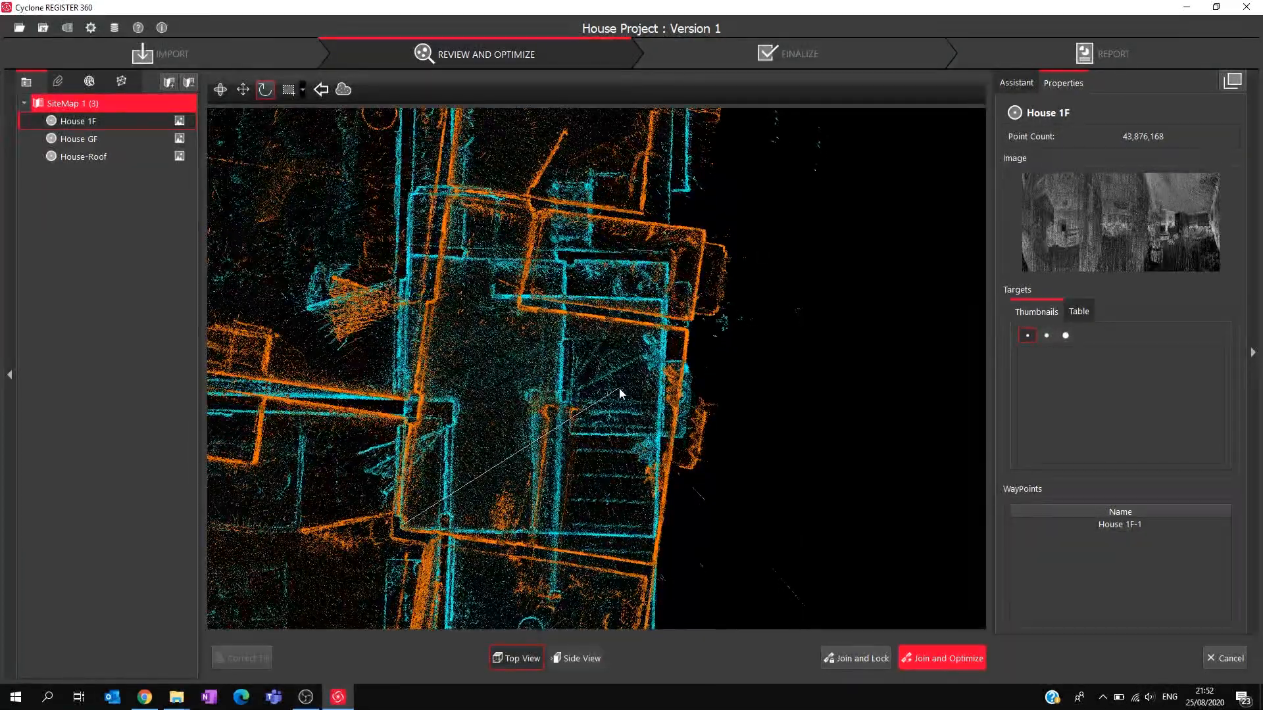
{"action": "left_click_drag", "start_coordinate": [402, 526], "coordinate": [576, 388]}
{"action": "scroll", "coordinate": [430, 540], "scroll_direction": "up", "scroll_amount": 6}
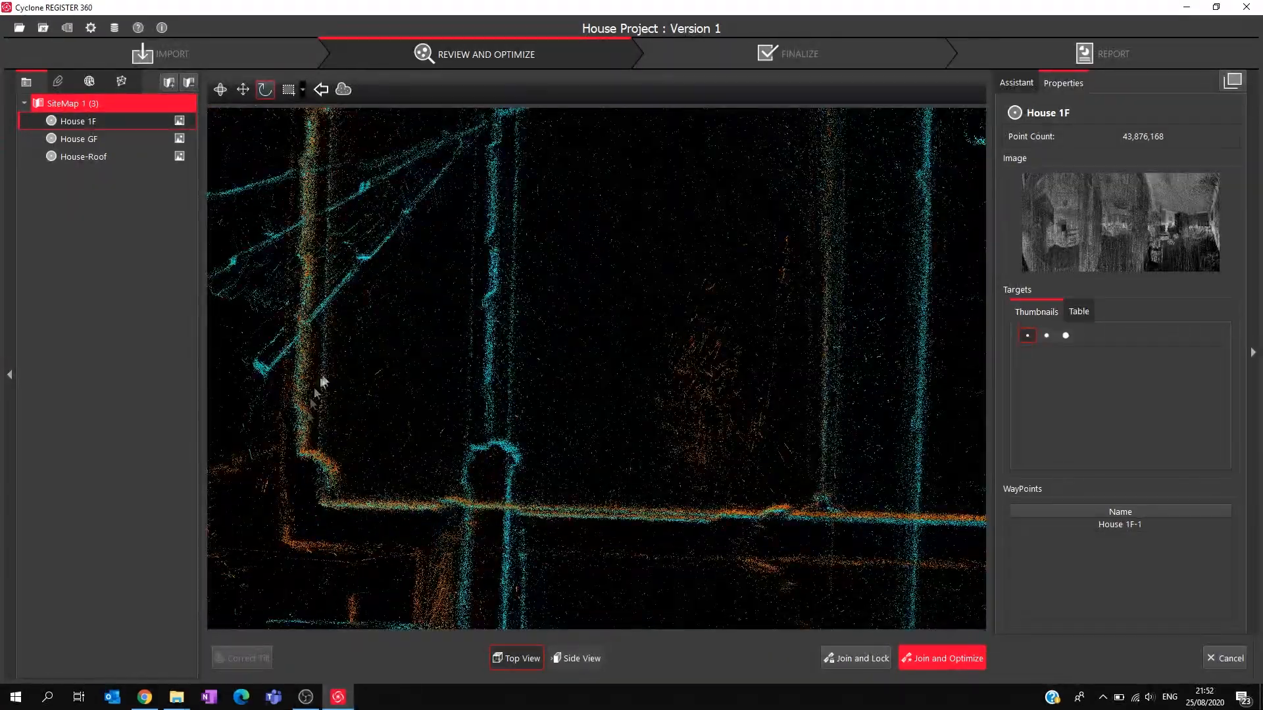
{"action": "scroll", "coordinate": [359, 526], "scroll_direction": "down", "scroll_amount": 5}
{"action": "scroll", "coordinate": [513, 359], "scroll_direction": "up", "scroll_amount": 5}
{"action": "scroll", "coordinate": [498, 374], "scroll_direction": "down", "scroll_amount": 6}
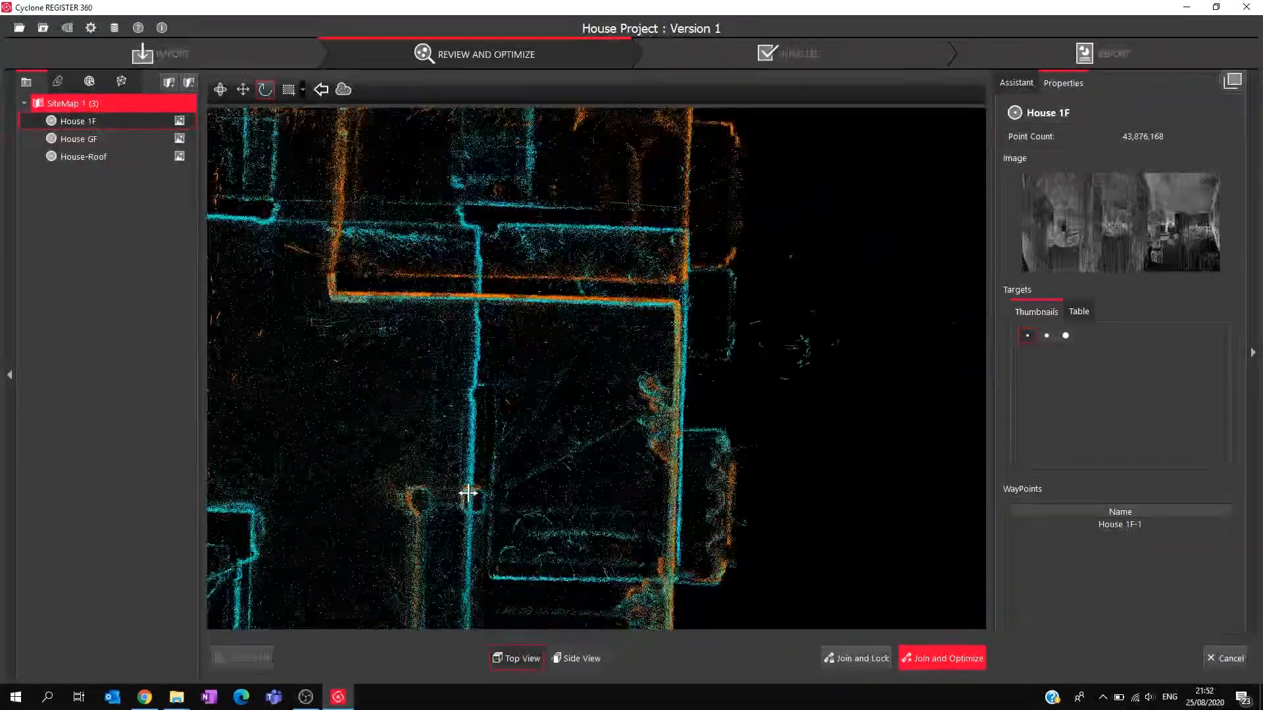
Check the stacked floors from the side, run Join and Optimize on House 1F and House GF, and accept the link.
{"action": "left_click", "coordinate": [587, 666]}
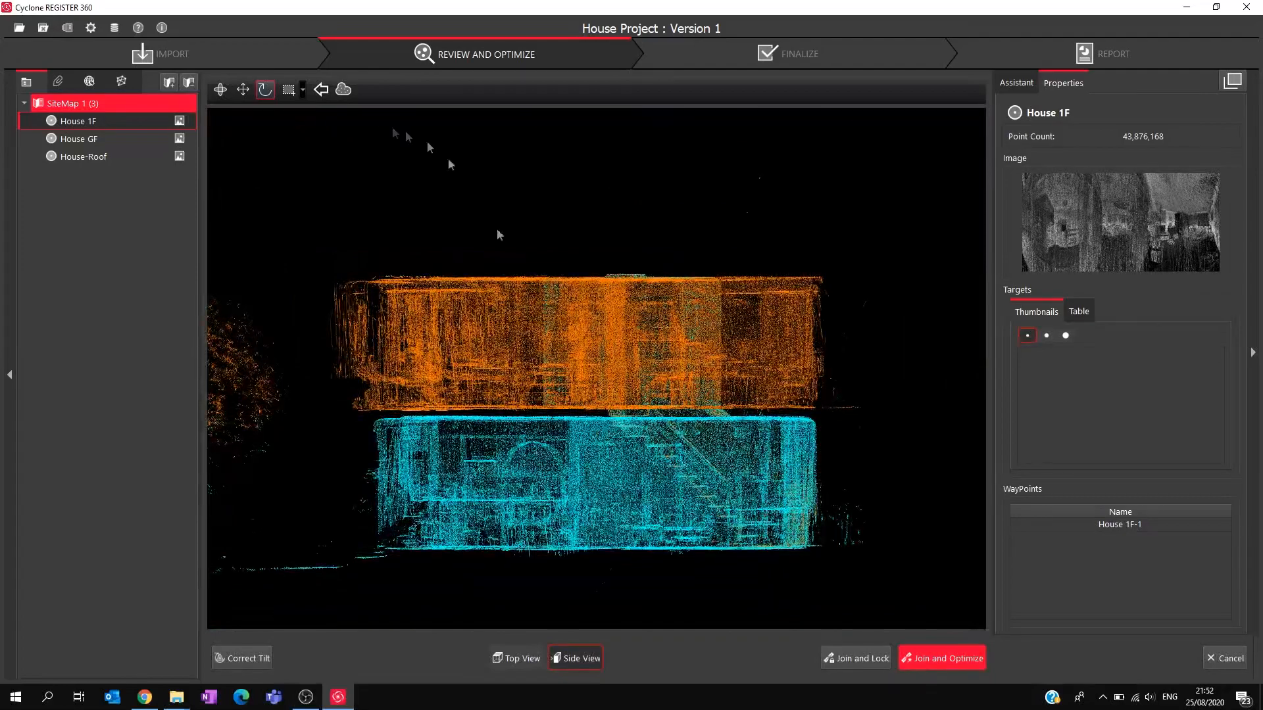
{"action": "left_click", "coordinate": [220, 90]}
{"action": "left_click_drag", "start_coordinate": [692, 364], "coordinate": [453, 384]}
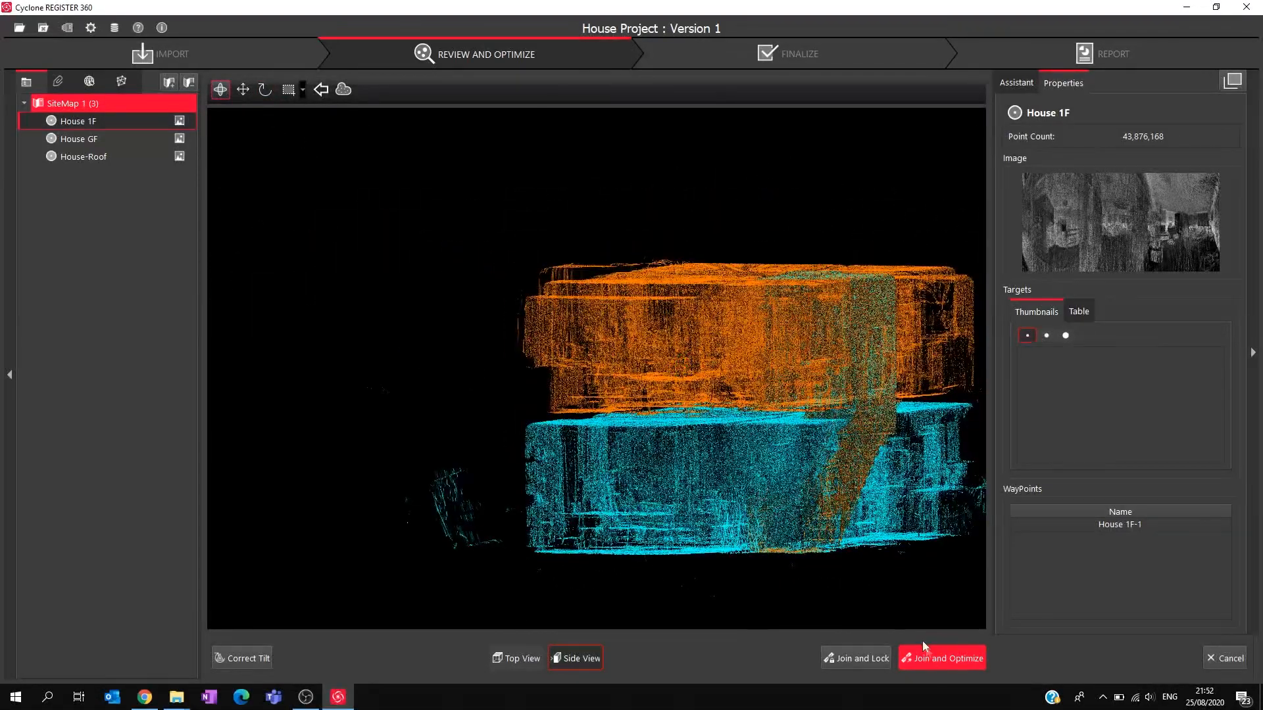
{"action": "left_click", "coordinate": [941, 660]}
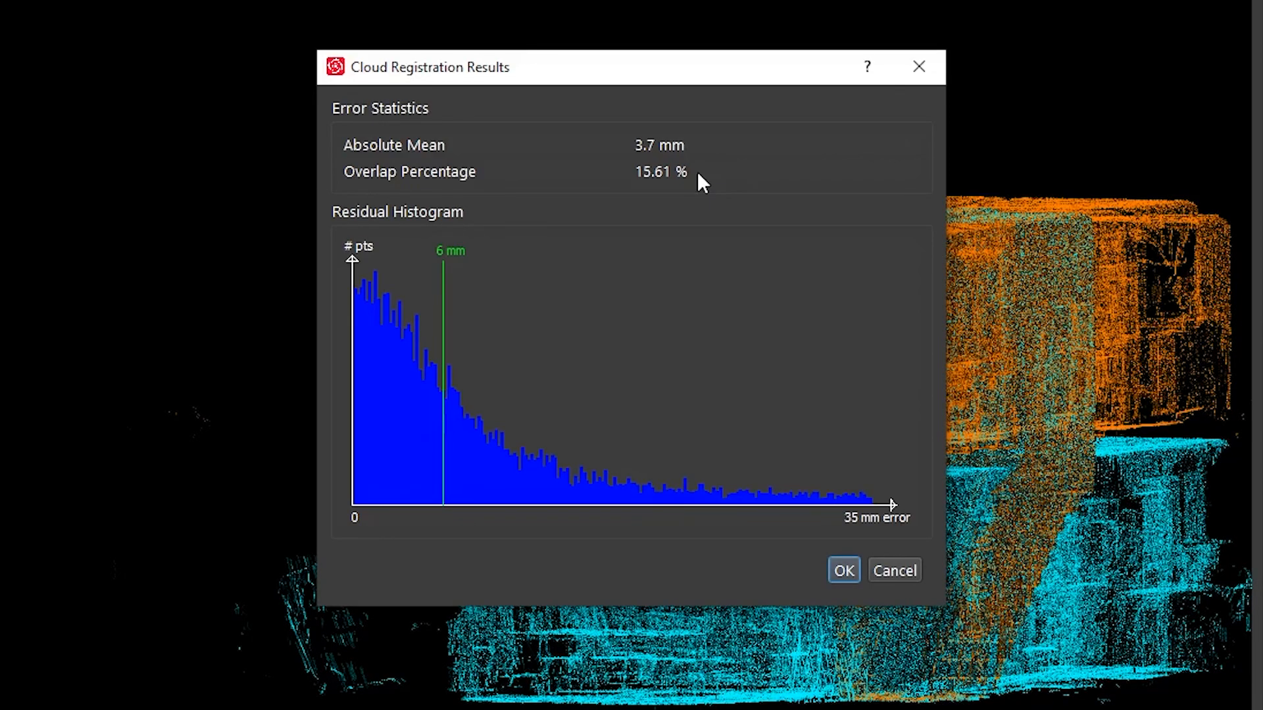
{"action": "left_click", "coordinate": [841, 570]}
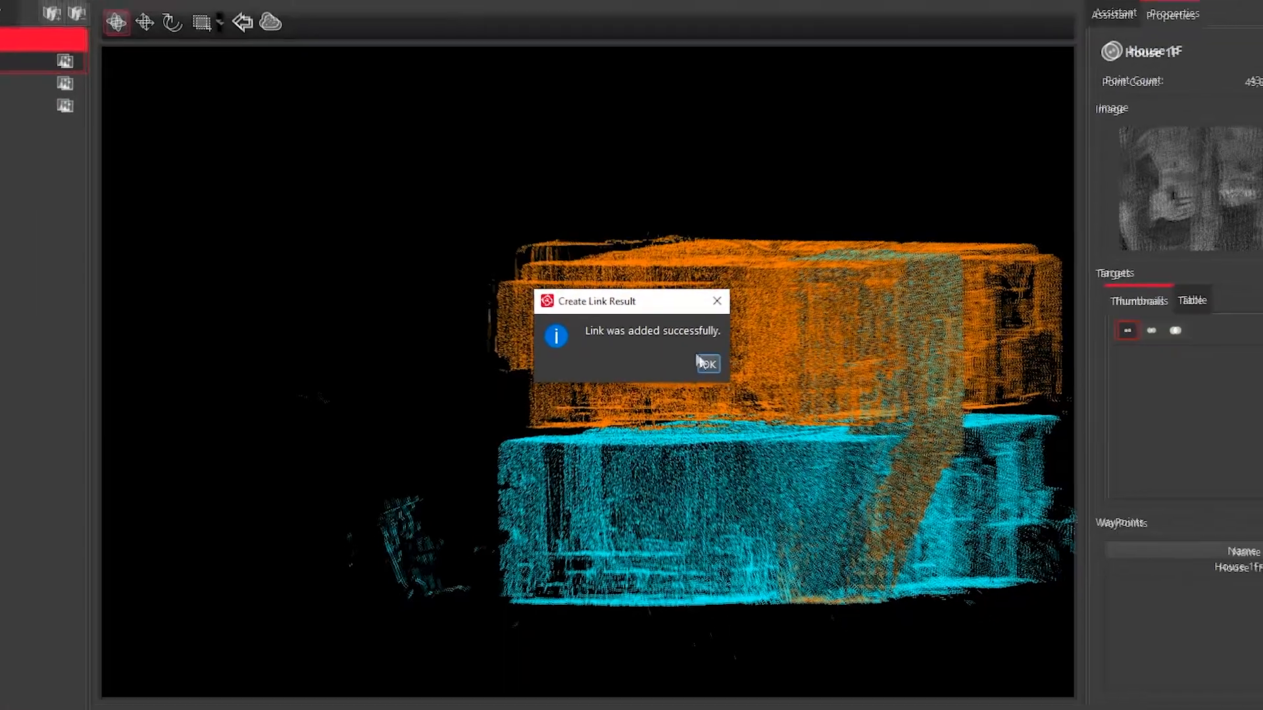
{"action": "left_click", "coordinate": [703, 362]}
Select the bundle containing House 1F and House GF and show it in the TruSlicer view.
{"action": "left_click", "coordinate": [81, 124]}
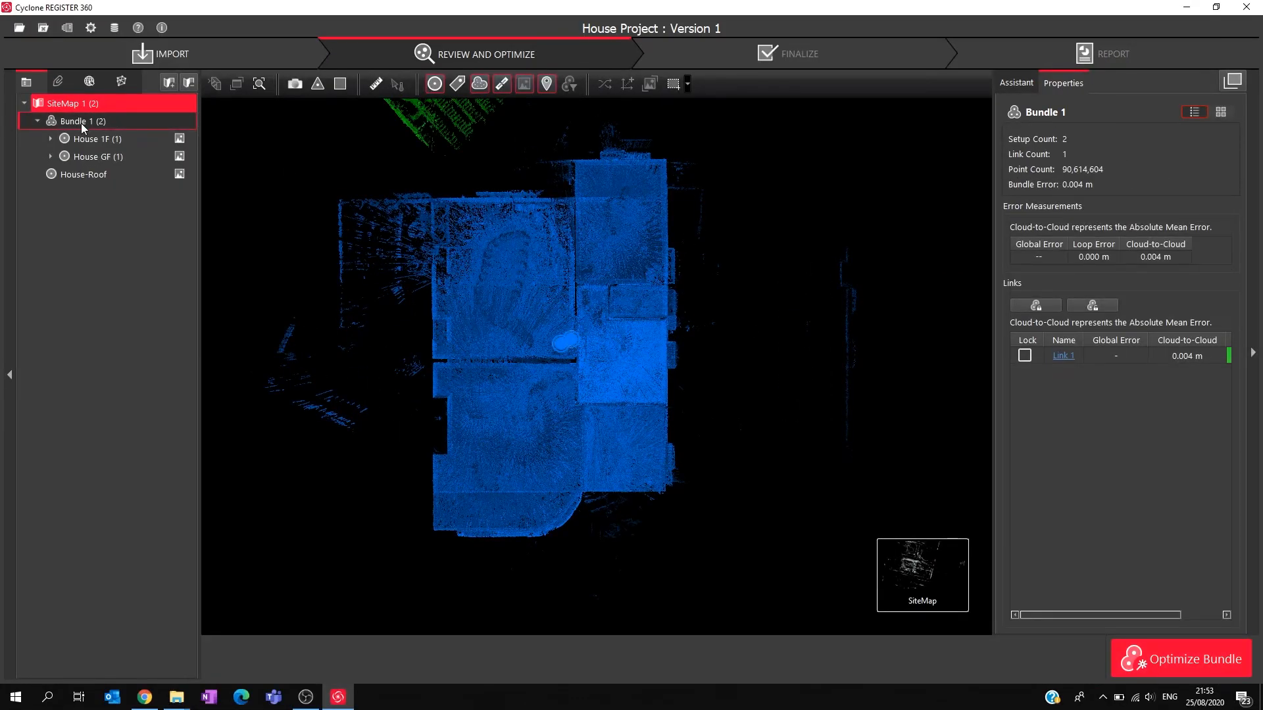
{"action": "mouse_move", "coordinate": [914, 572]}
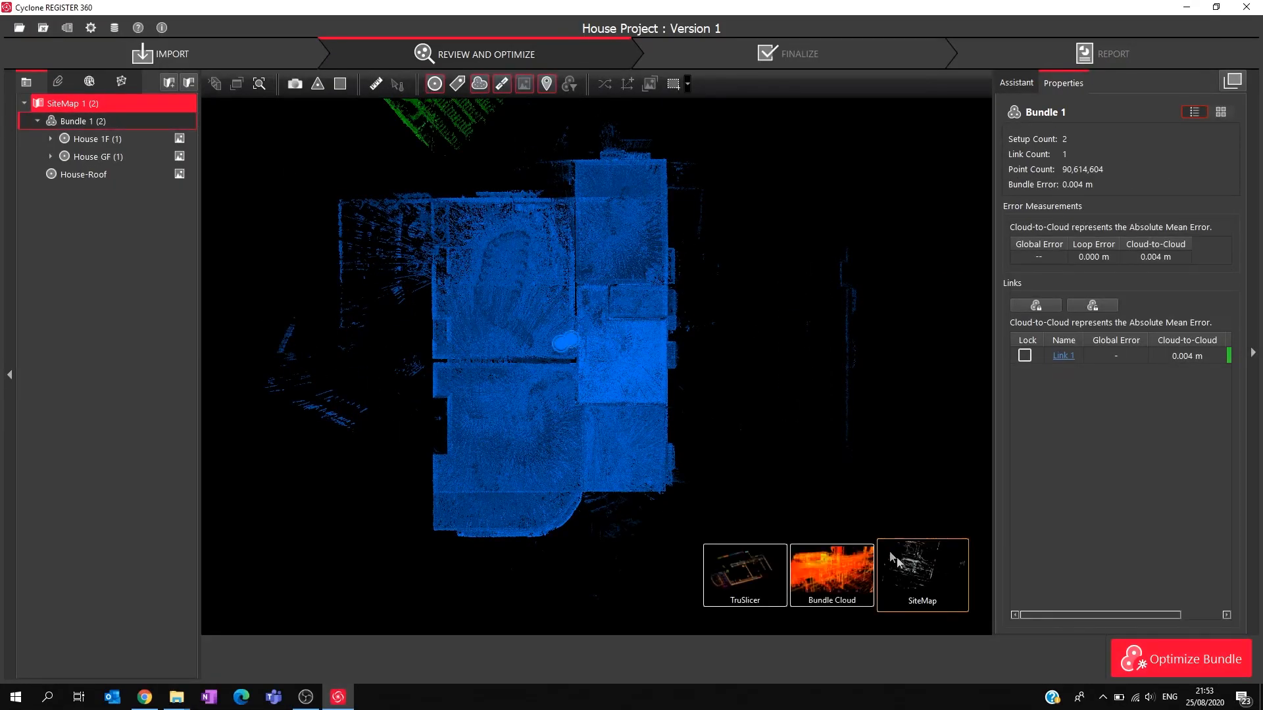
{"action": "left_click", "coordinate": [758, 578]}
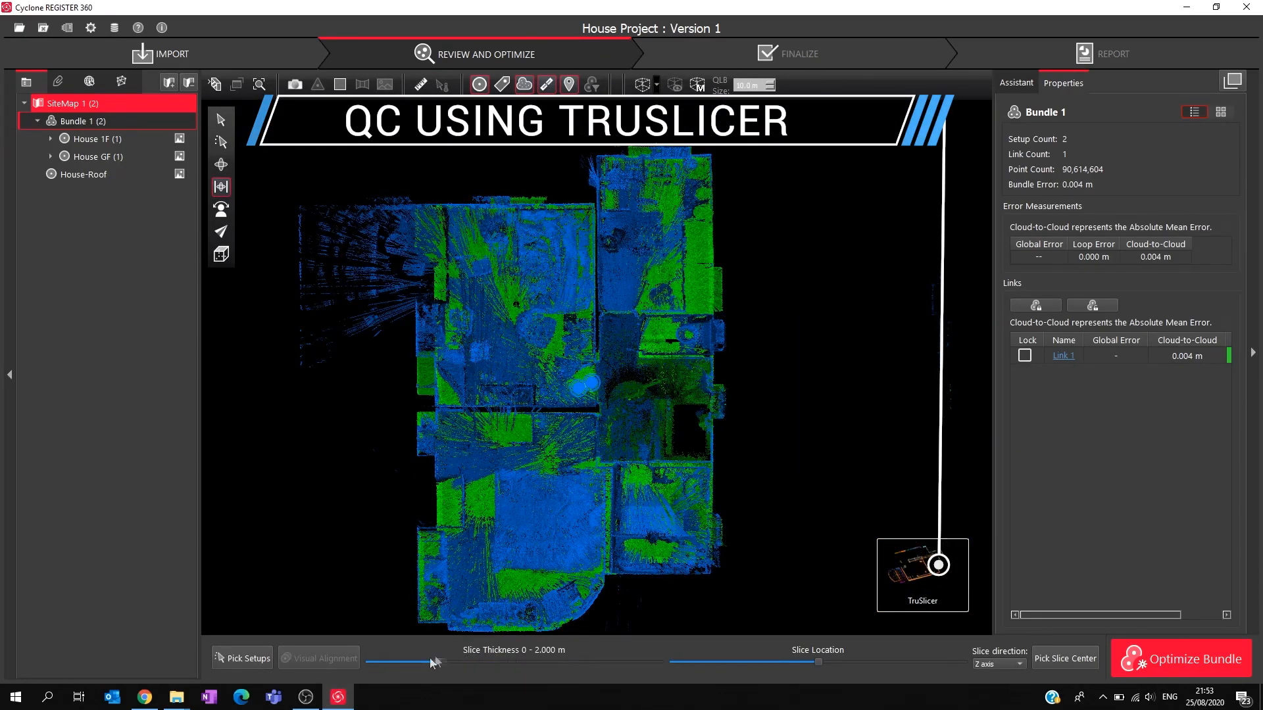
Reduce the TruSlicer slice thickness to a very thin horizontal section through the walls of both floors.
{"action": "left_click_drag", "start_coordinate": [513, 662], "coordinate": [383, 661]}
{"action": "scroll", "coordinate": [634, 353], "scroll_direction": "up", "scroll_amount": 3}
{"action": "scroll", "coordinate": [634, 353], "scroll_direction": "up", "scroll_amount": 5}
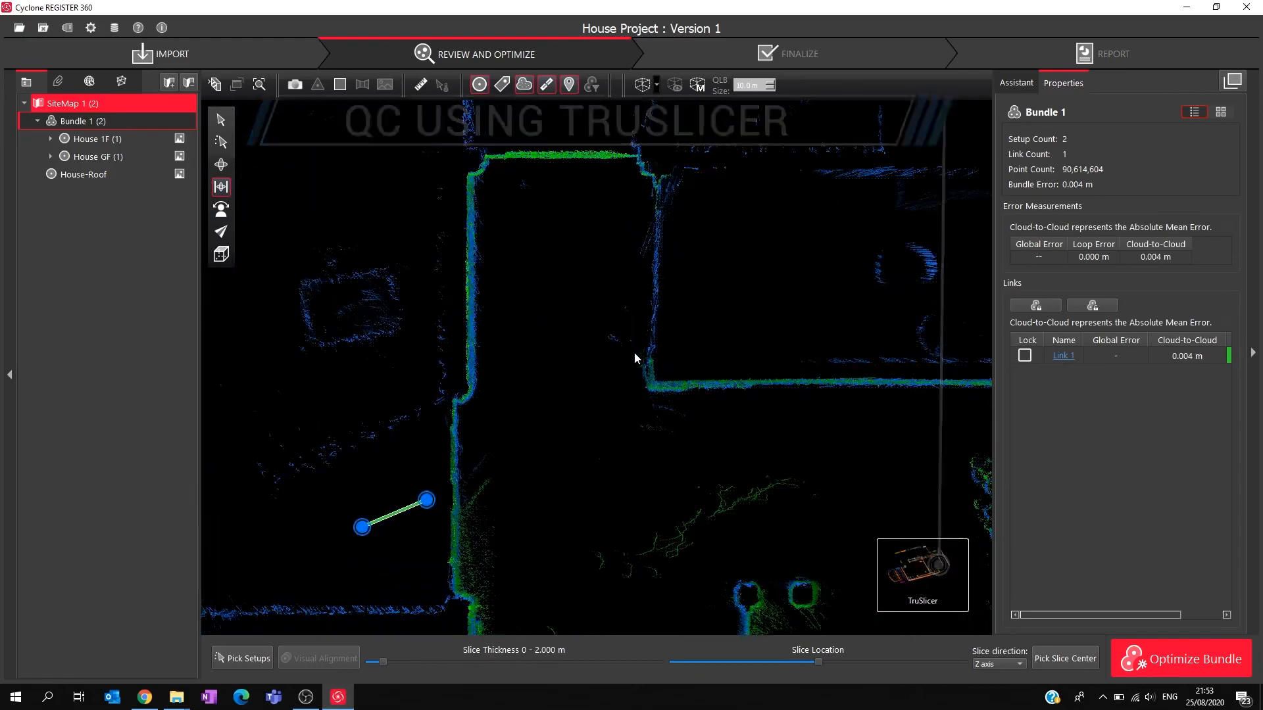
{"action": "mouse_move", "coordinate": [382, 657]}
{"action": "left_mouse_down"}
{"action": "mouse_move", "coordinate": [361, 659]}
{"action": "mouse_move", "coordinate": [374, 660]}
{"action": "left_mouse_up"}
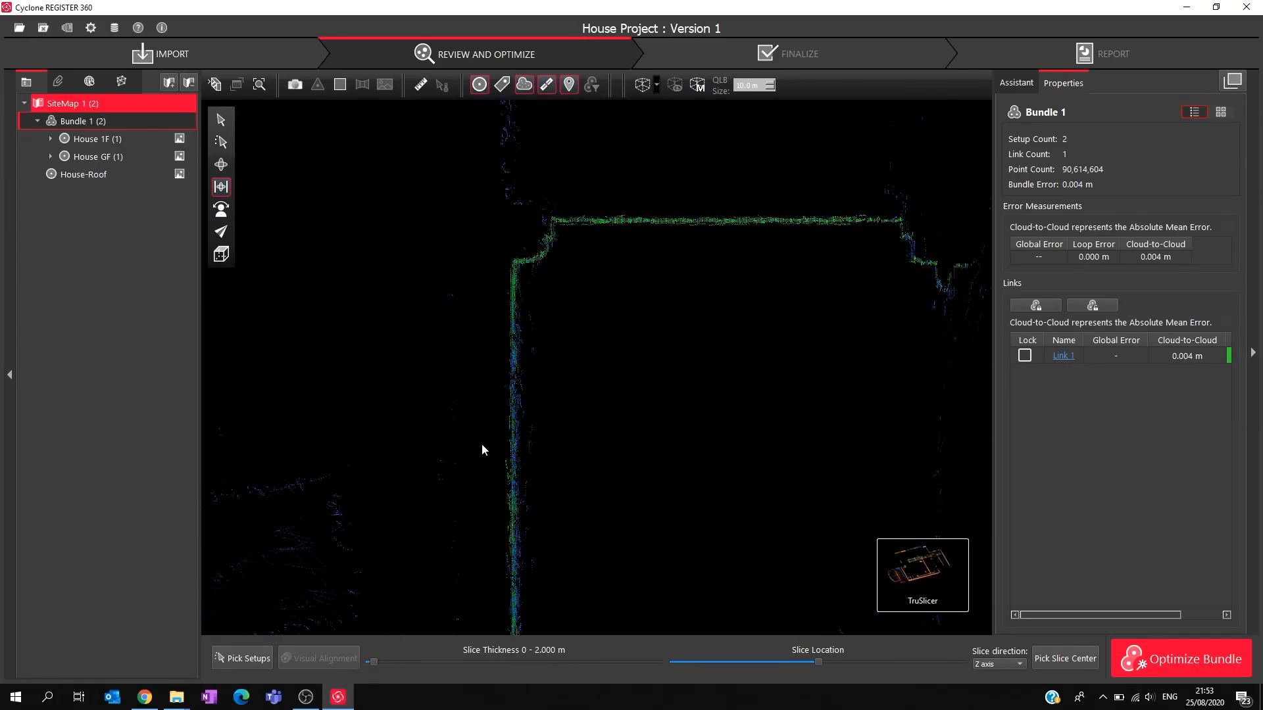
Examine how the House 1F and House GF walls overlap around the room corners, and move the slice to another height.
{"action": "left_click_drag", "start_coordinate": [481, 444], "coordinate": [445, 268]}
{"action": "scroll", "coordinate": [446, 267], "scroll_direction": "down", "scroll_amount": 1}
{"action": "left_click_drag", "start_coordinate": [887, 435], "coordinate": [570, 258]}
{"action": "scroll", "coordinate": [572, 263], "scroll_direction": "down", "scroll_amount": 5}
{"action": "left_click_drag", "start_coordinate": [493, 550], "coordinate": [519, 366]}
{"action": "scroll", "coordinate": [499, 380], "scroll_direction": "up", "scroll_amount": 8}
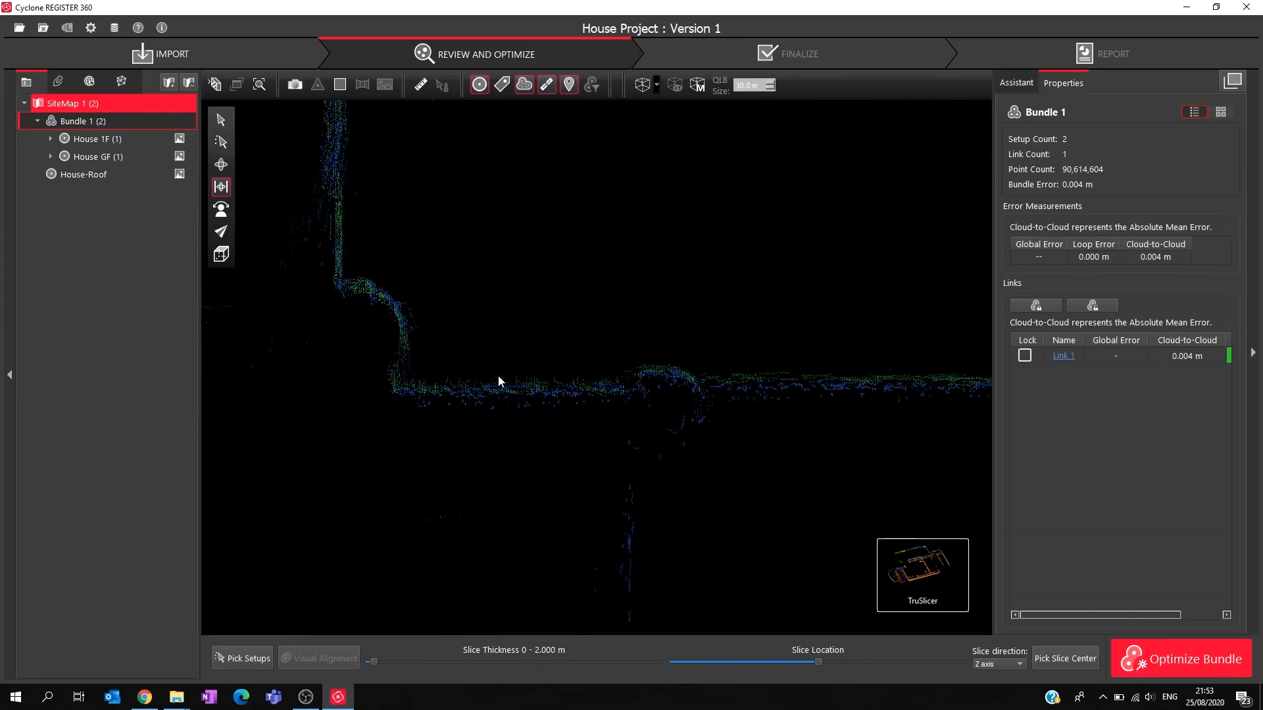
{"action": "scroll", "coordinate": [499, 380], "scroll_direction": "down", "scroll_amount": 8}
{"action": "left_click_drag", "start_coordinate": [530, 258], "coordinate": [580, 359]}
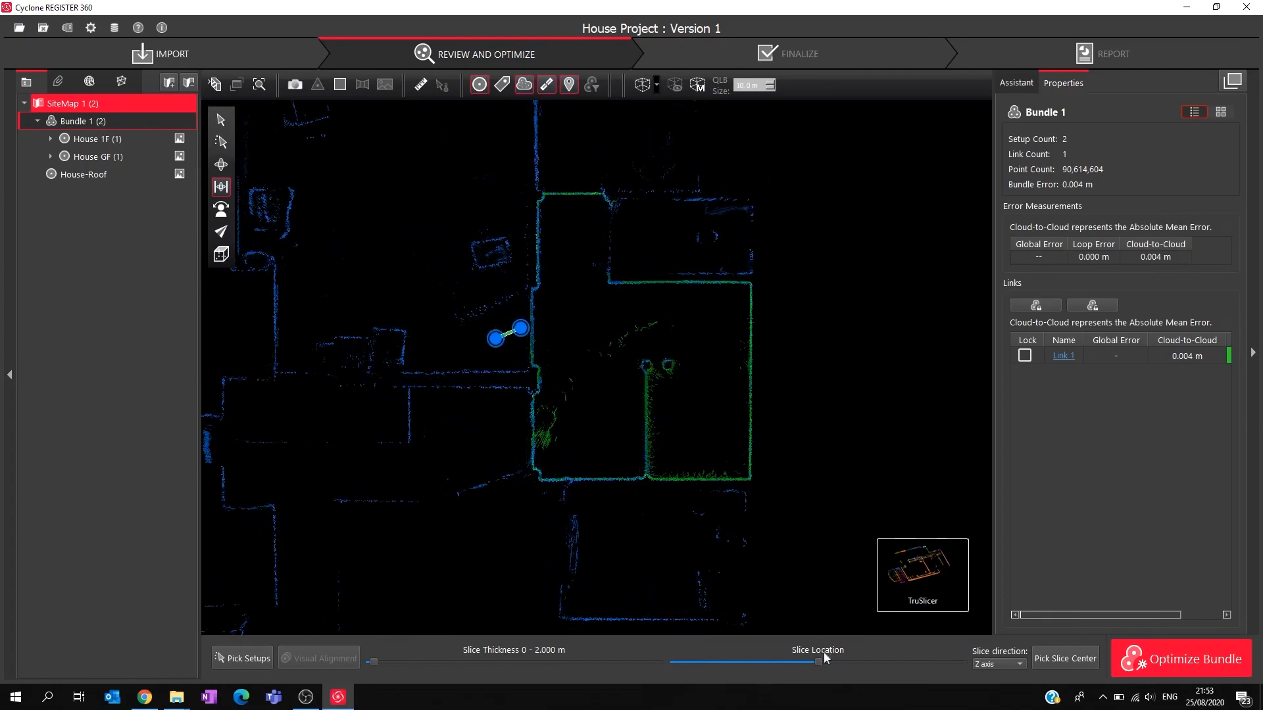
{"action": "left_click_drag", "start_coordinate": [819, 660], "coordinate": [804, 684]}
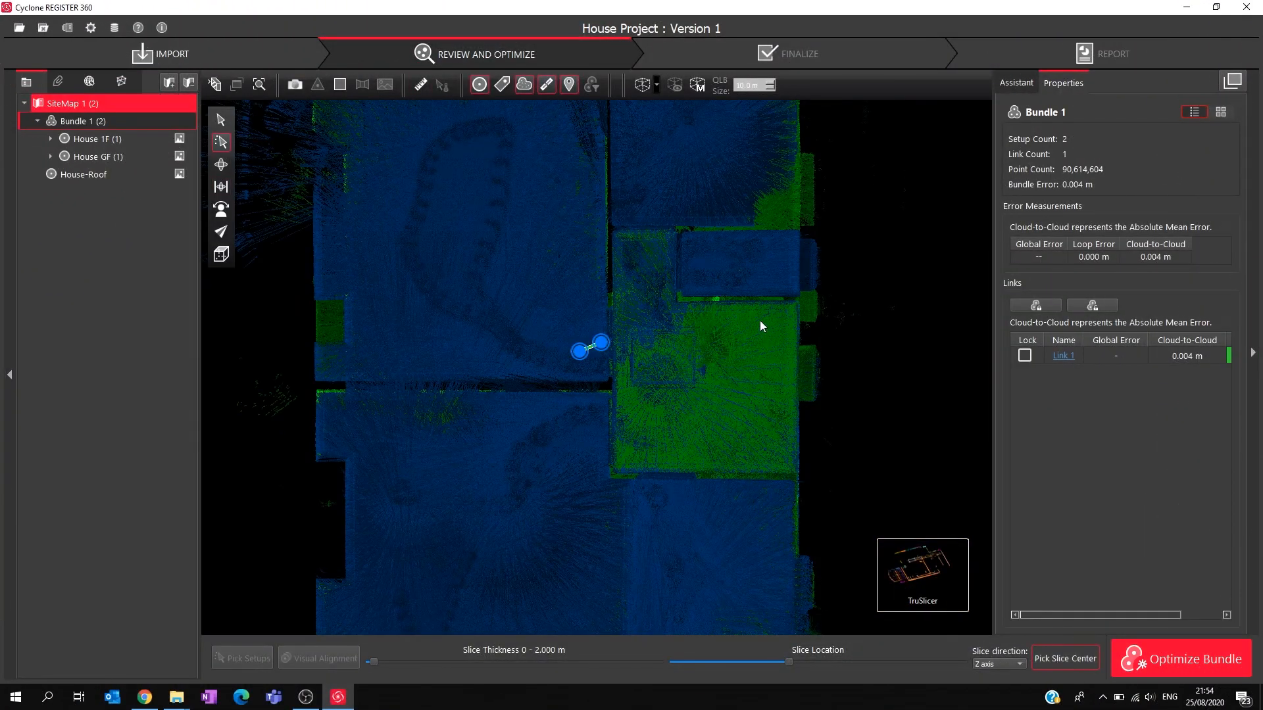
Switch the slice direction to the Y axis and examine the vertical section through both floors.
{"action": "left_click", "coordinate": [999, 664]}
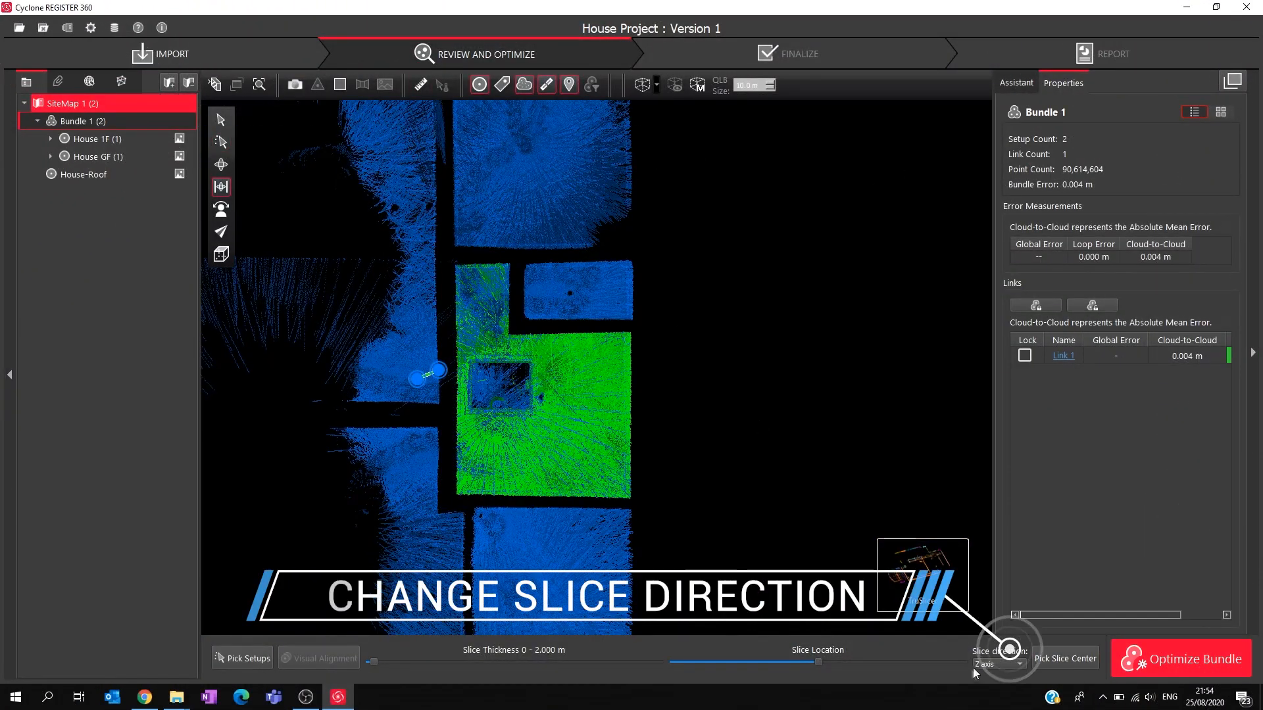
{"action": "left_click", "coordinate": [986, 651]}
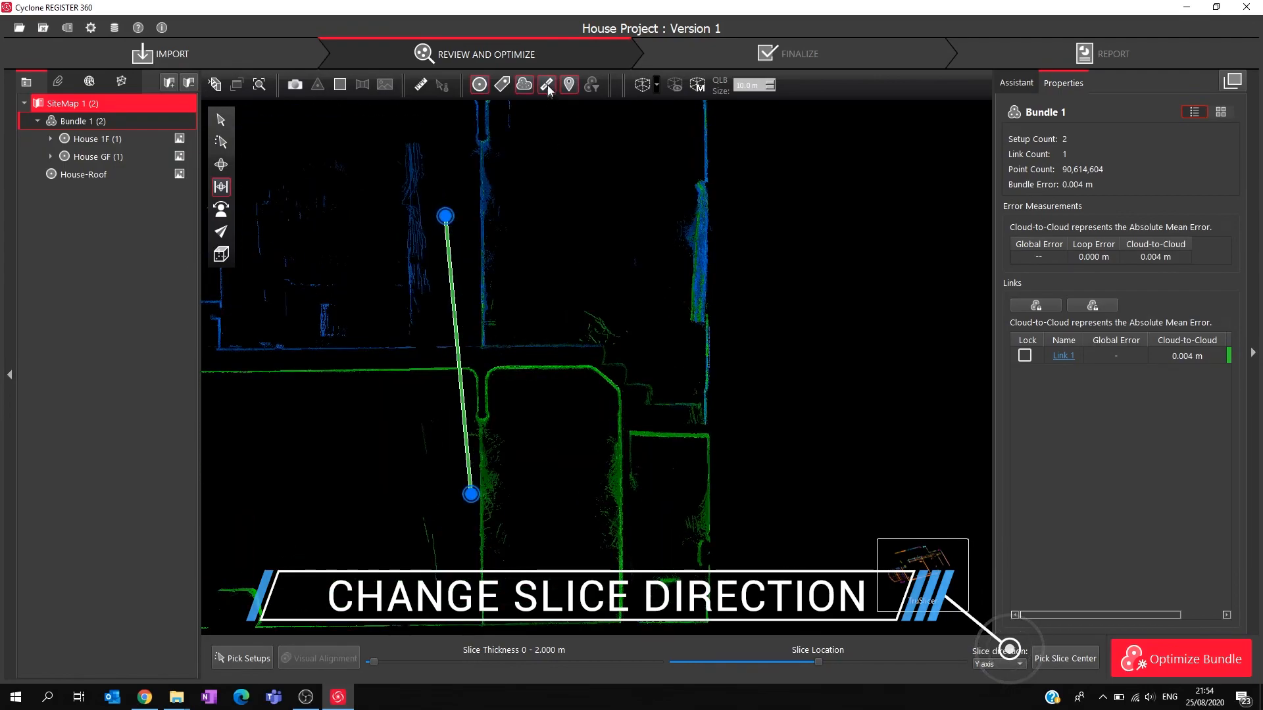
{"action": "scroll", "coordinate": [617, 415], "scroll_direction": "up", "scroll_amount": 6}
{"action": "scroll", "coordinate": [513, 270], "scroll_direction": "down", "scroll_amount": 4}
{"action": "right_click_drag", "start_coordinate": [448, 239], "coordinate": [678, 583]}
{"action": "scroll", "coordinate": [804, 322], "scroll_direction": "down", "scroll_amount": 4}
{"action": "scroll", "coordinate": [638, 304], "scroll_direction": "up", "scroll_amount": 6}
{"action": "scroll", "coordinate": [638, 303], "scroll_direction": "down", "scroll_amount": 4}
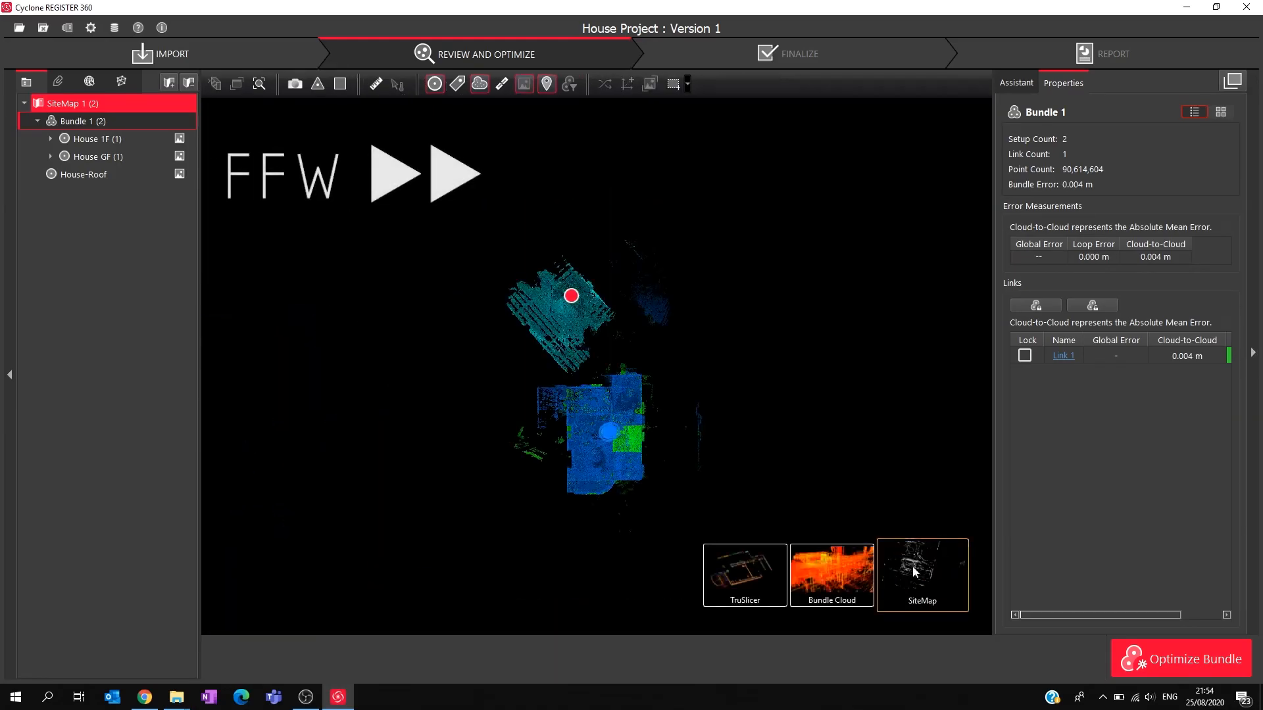
Return to the site map and recolour its point clouds so each bundle has its own colour.
{"action": "right_click_drag", "start_coordinate": [654, 395], "coordinate": [694, 313]}
{"action": "left_click", "coordinate": [309, 84]}
{"action": "left_click", "coordinate": [349, 149]}
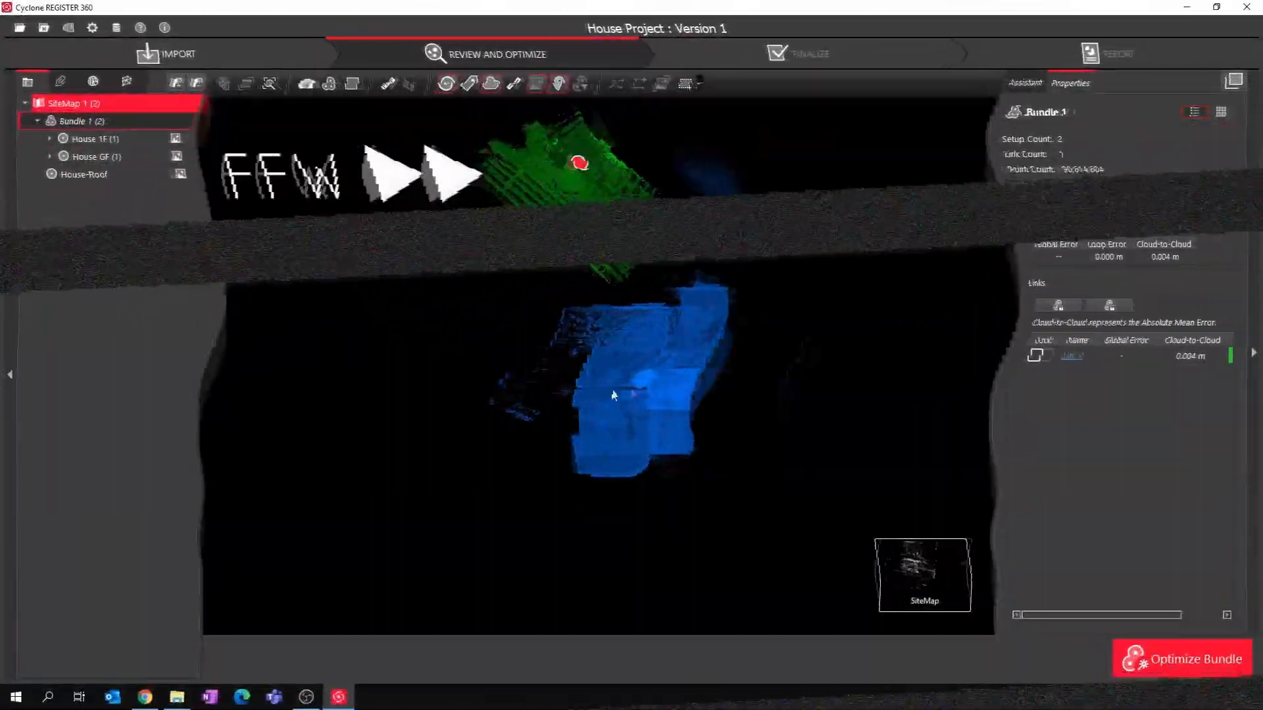
Visually align House-Roof with the bundle of the two floors and run Join and Optimize to link them.
{"action": "left_click", "coordinate": [579, 164]}
{"action": "left_click_drag", "start_coordinate": [555, 215], "coordinate": [688, 278]}
{"action": "left_click", "coordinate": [518, 657]}
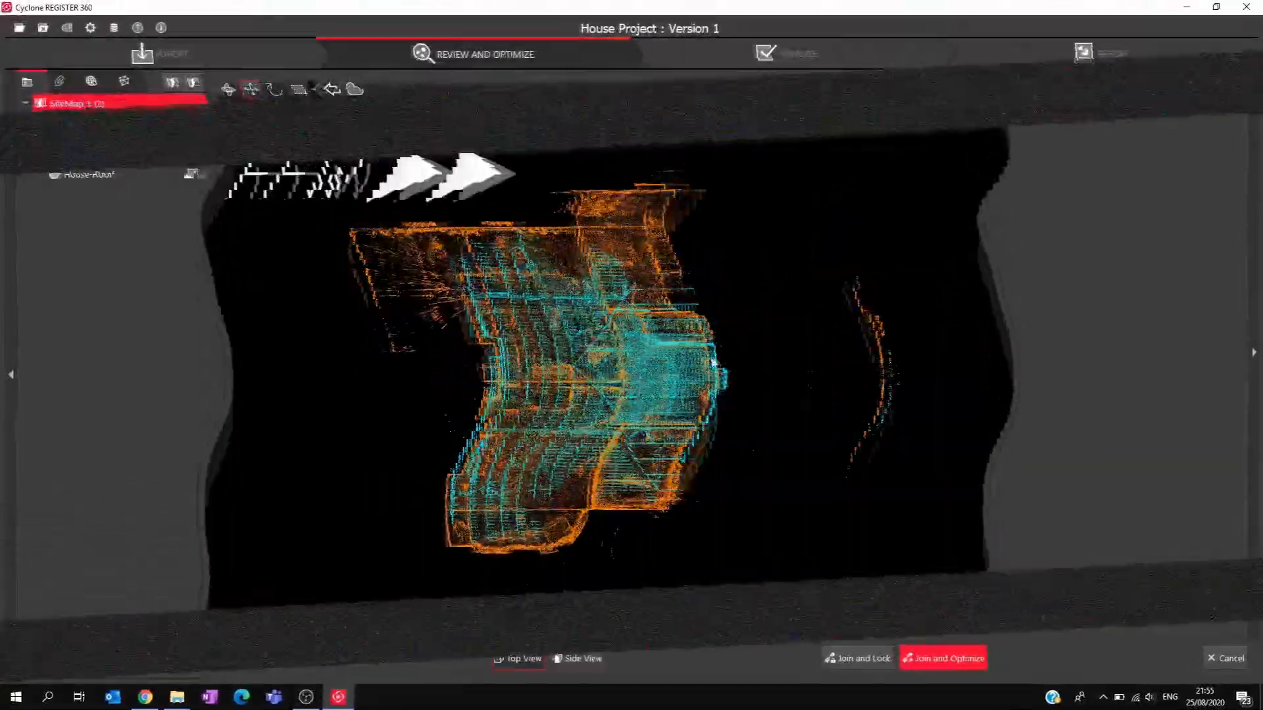
{"action": "left_click", "coordinate": [944, 657]}
{"action": "left_click_drag", "start_coordinate": [483, 231], "coordinate": [592, 256]}
{"action": "left_click_drag", "start_coordinate": [701, 254], "coordinate": [829, 296]}
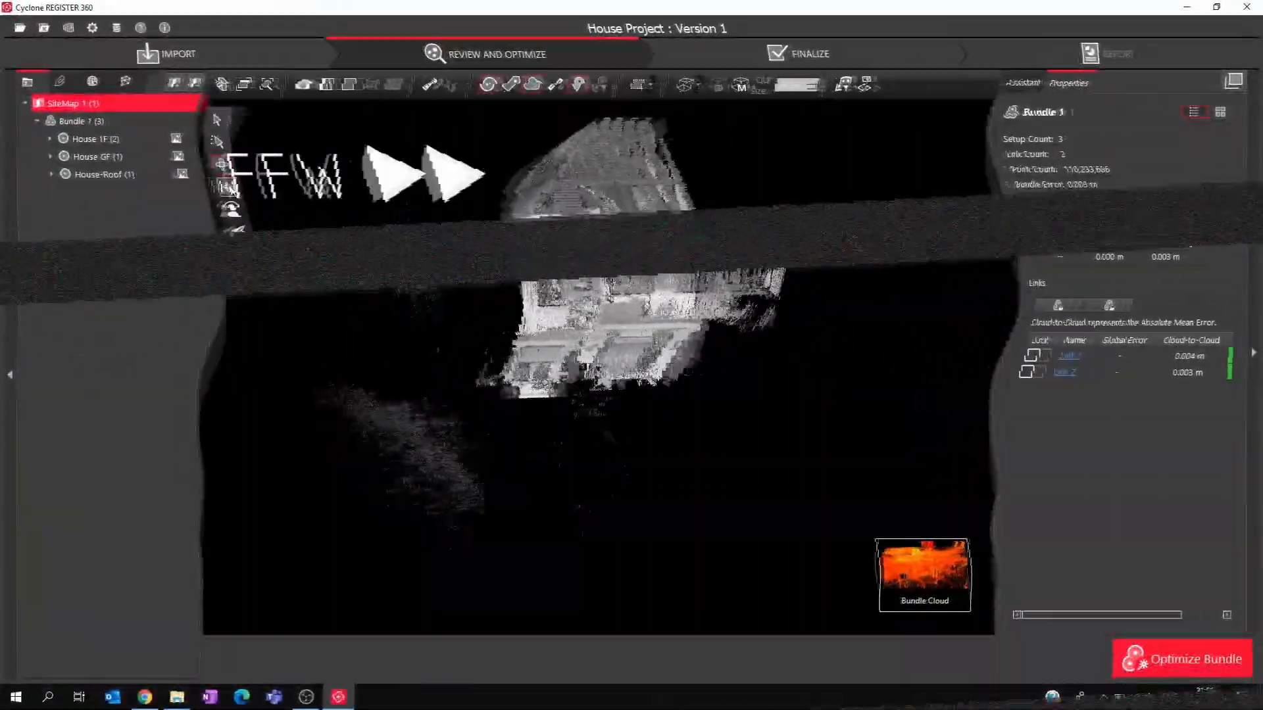
In the top view, fence the house footprint with a polygon and delete the visual and cloud-to-cloud points outside it.
{"action": "left_click", "coordinate": [219, 191]}
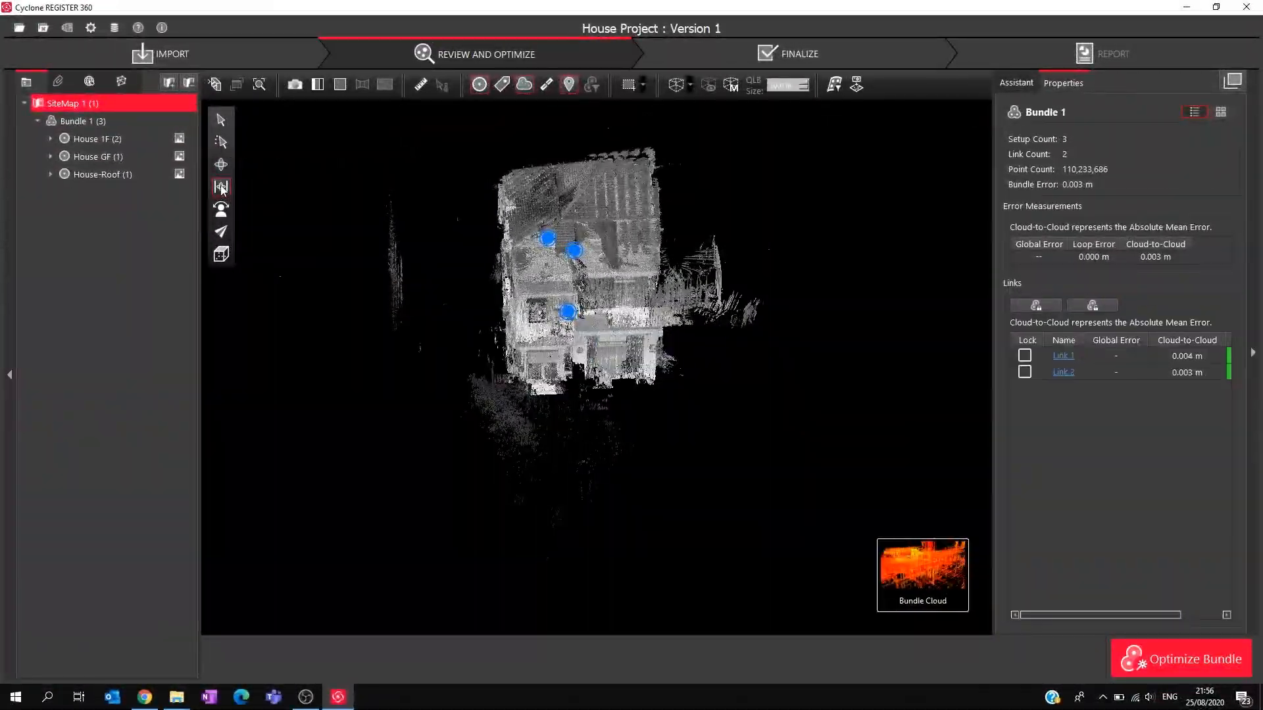
{"action": "left_click", "coordinate": [221, 253]}
{"action": "left_click", "coordinate": [256, 250]}
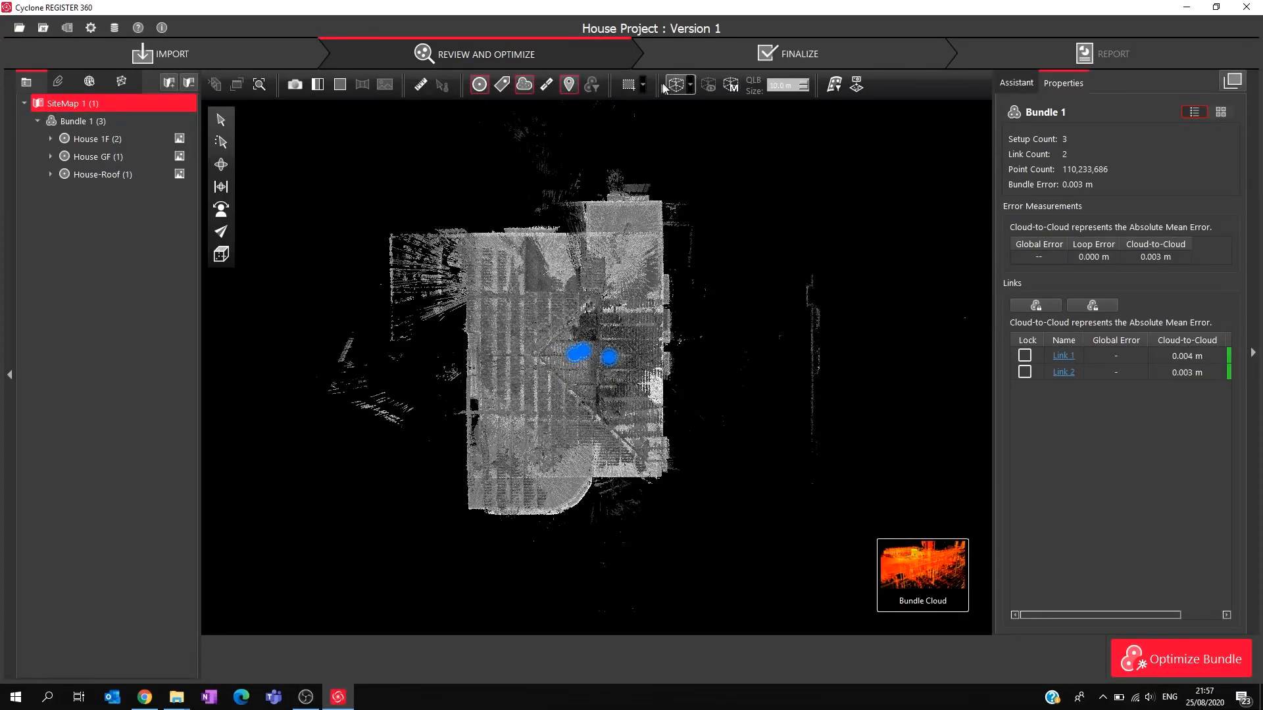
{"action": "left_click", "coordinate": [643, 84]}
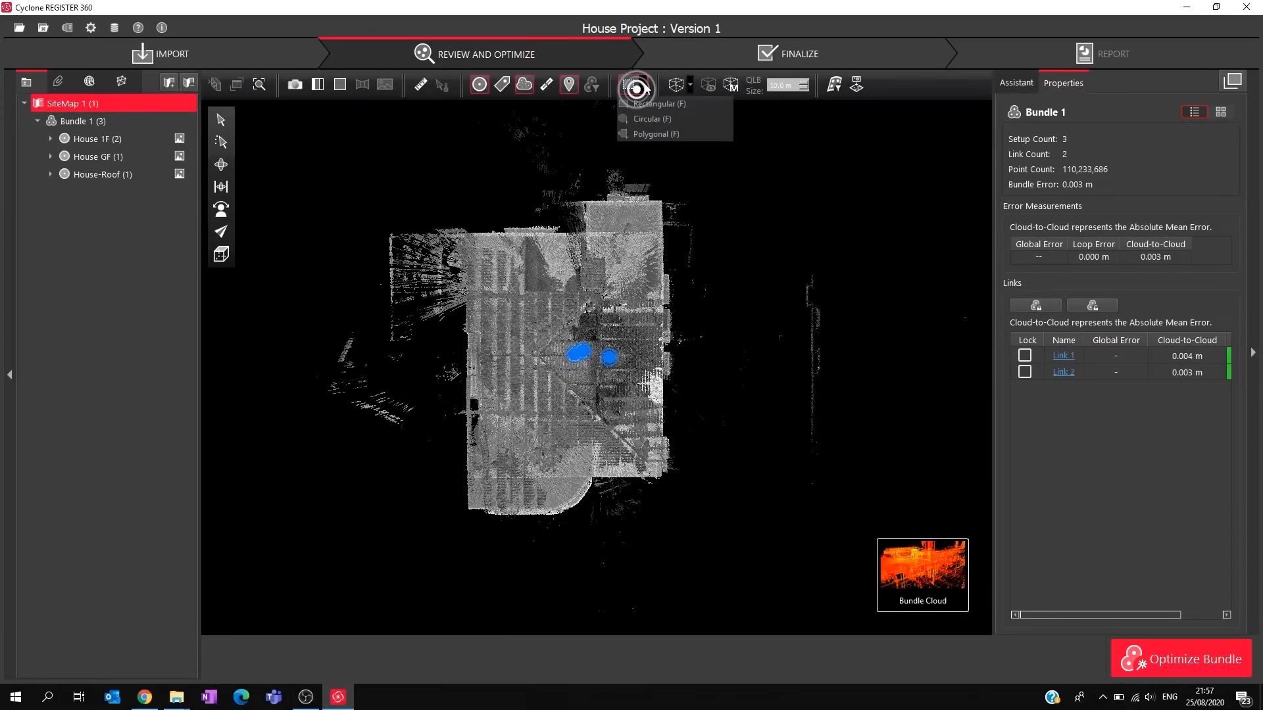
{"action": "left_click", "coordinate": [655, 133]}
{"action": "left_click", "coordinate": [466, 521]}
{"action": "left_click", "coordinate": [571, 519]}
{"action": "left_click", "coordinate": [591, 500]}
{"action": "left_click", "coordinate": [593, 482]}
{"action": "left_click", "coordinate": [672, 481]}
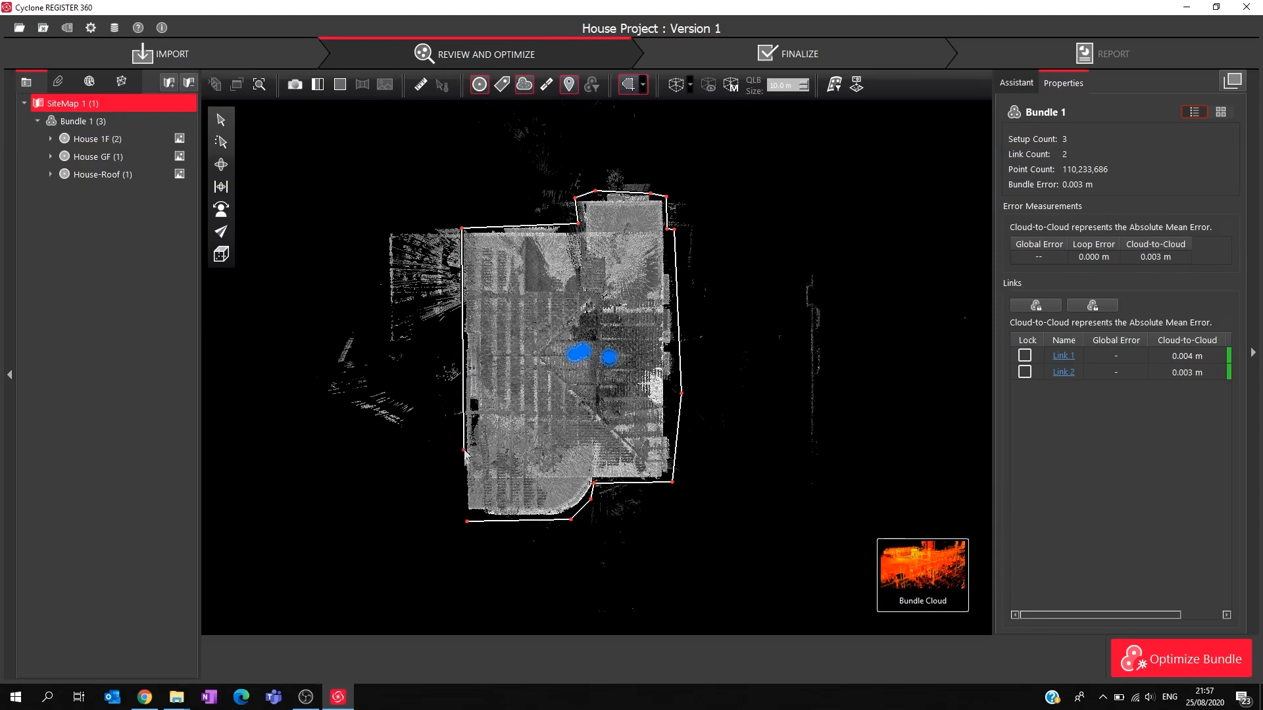
{"action": "left_click", "coordinate": [465, 523]}
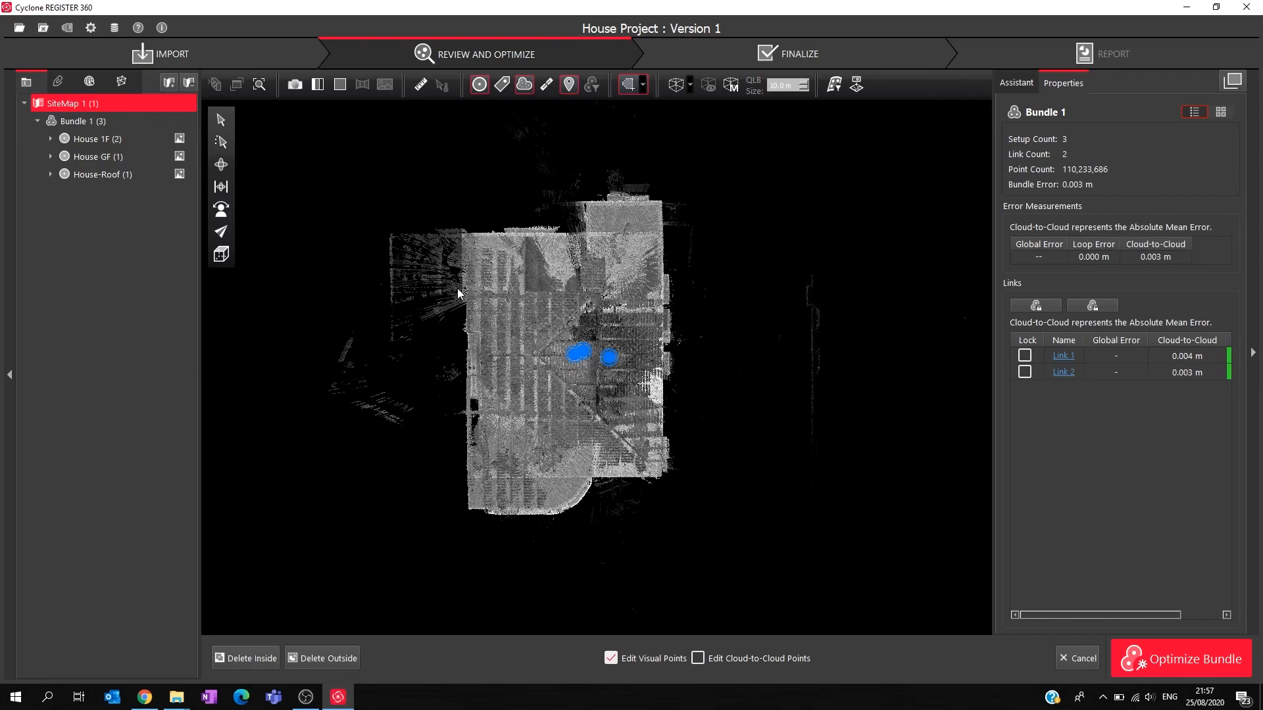
{"action": "left_click", "coordinate": [322, 658]}
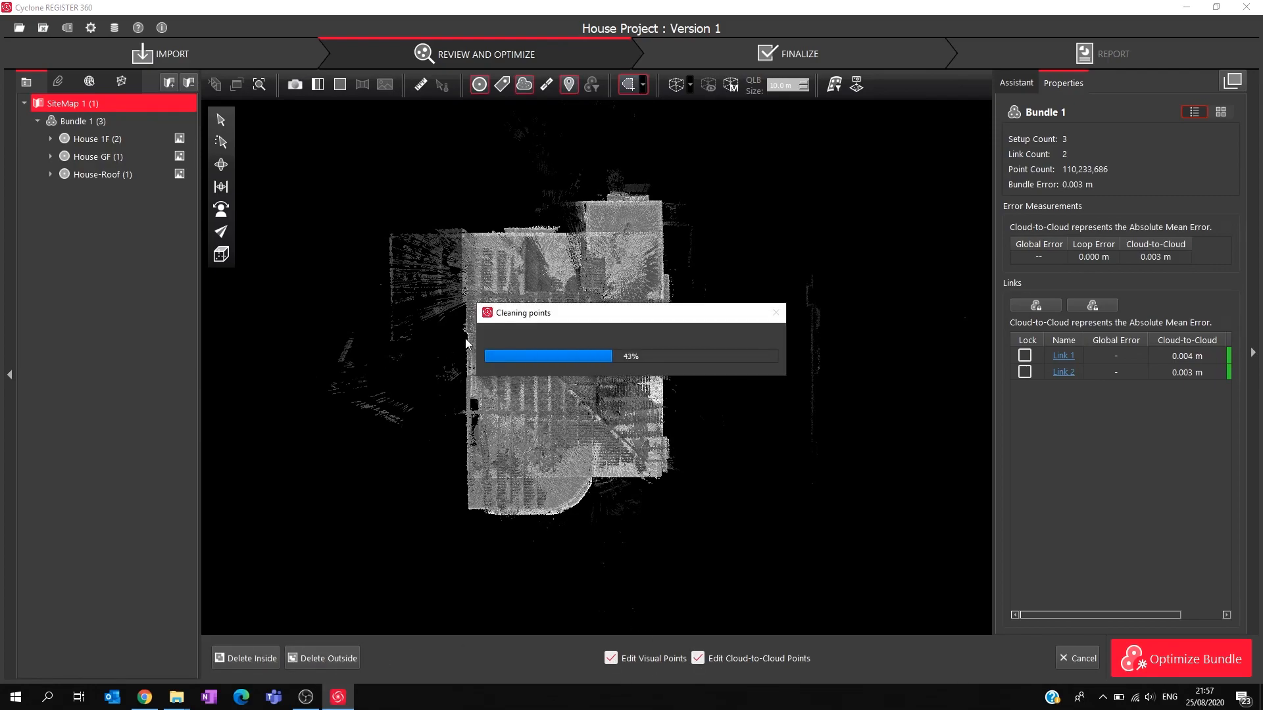
Examine the cleaned house bundle from the side, including the roof structure and the facade.
{"action": "scroll", "coordinate": [491, 266], "scroll_direction": "up", "scroll_amount": 3}
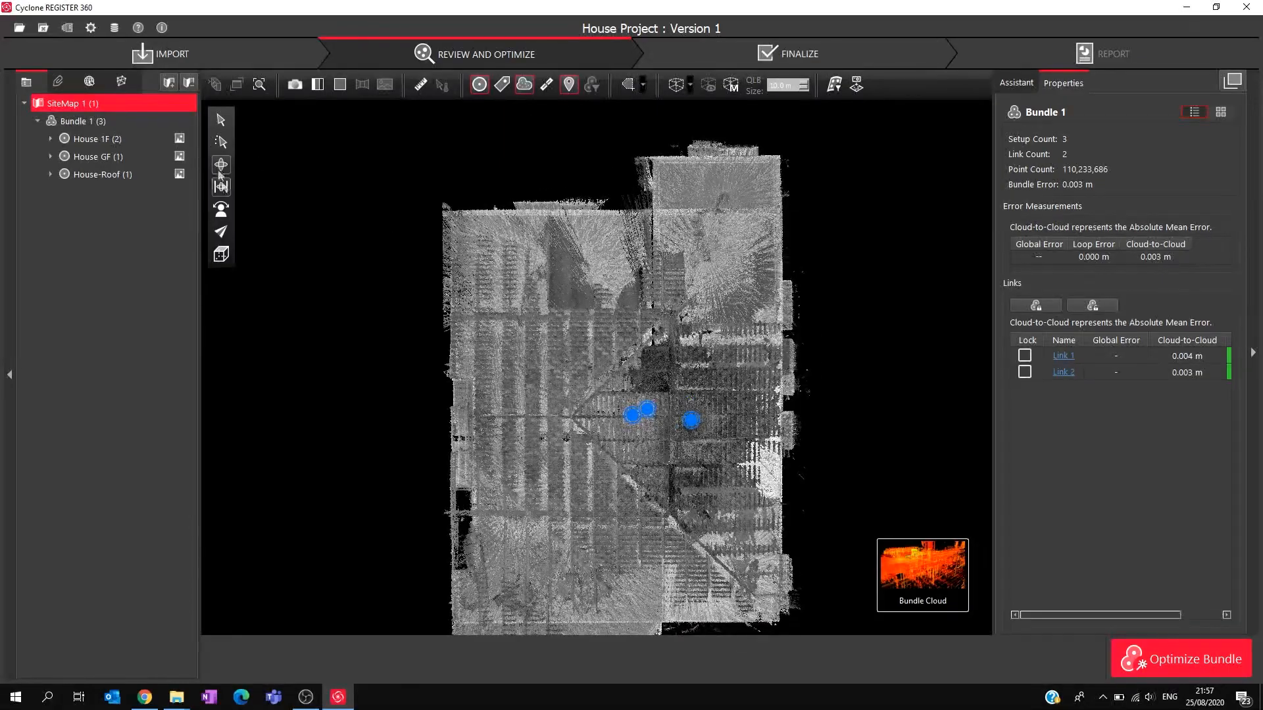
{"action": "left_click_drag", "start_coordinate": [571, 326], "coordinate": [697, 221]}
{"action": "middle_click_drag", "start_coordinate": [654, 433], "coordinate": [642, 272]}
{"action": "left_click_drag", "start_coordinate": [747, 315], "coordinate": [570, 273]}
{"action": "middle_click_drag", "start_coordinate": [829, 311], "coordinate": [559, 307]}
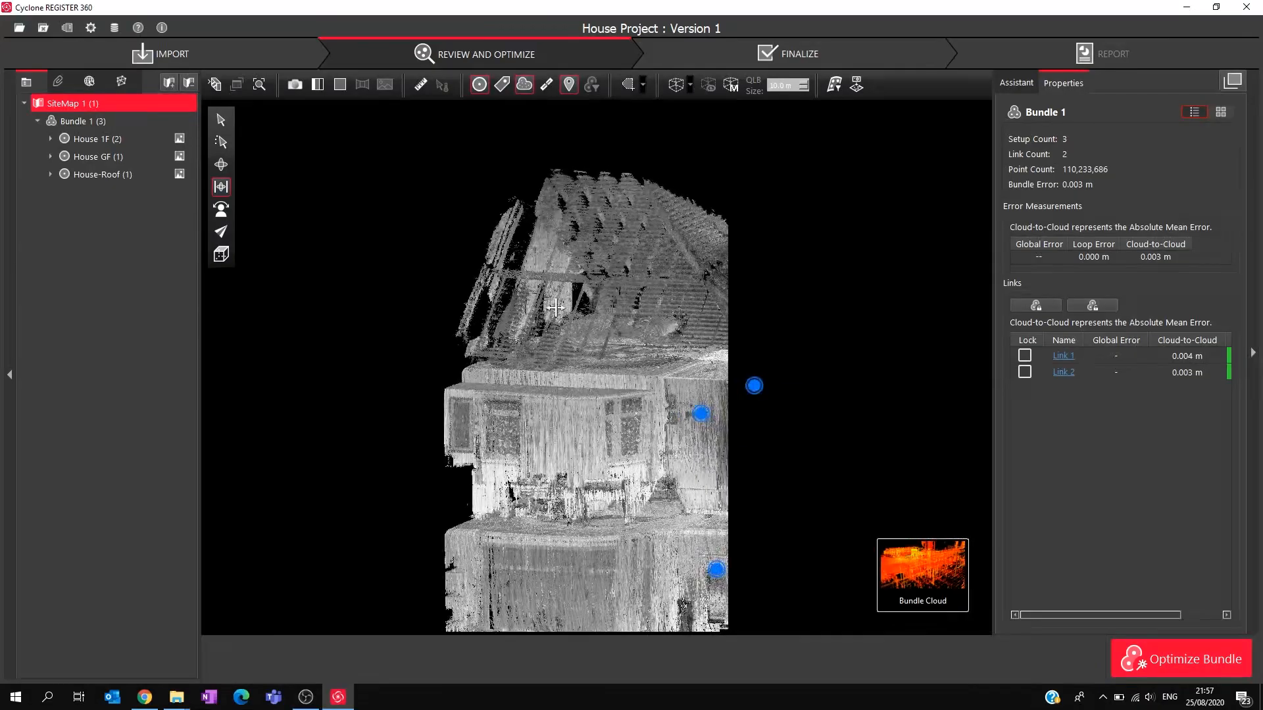
{"action": "scroll", "coordinate": [718, 275], "scroll_direction": "up", "scroll_amount": 3}
{"action": "middle_click_drag", "start_coordinate": [718, 275], "coordinate": [672, 161]}
{"action": "mouse_move", "coordinate": [657, 197]}
{"action": "left_mouse_down"}
{"action": "mouse_move", "coordinate": [571, 175]}
{"action": "mouse_move", "coordinate": [686, 186]}
{"action": "mouse_move", "coordinate": [654, 182]}
{"action": "left_mouse_up"}
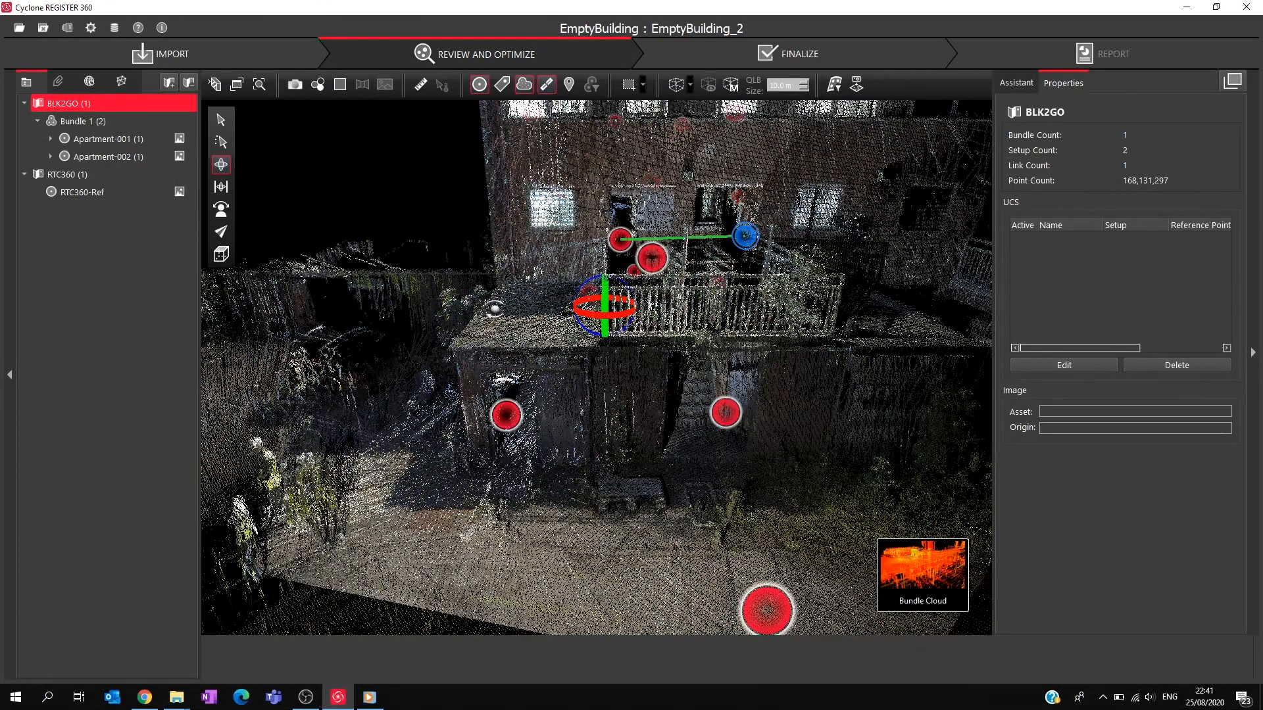
In the EmptyBuilding project, move the RTC360-Ref setup from the RTC360 site map into the BLK2GO site map.
{"action": "scroll", "coordinate": [494, 309], "scroll_direction": "down", "scroll_amount": 4}
{"action": "left_click_drag", "start_coordinate": [726, 302], "coordinate": [609, 286]}
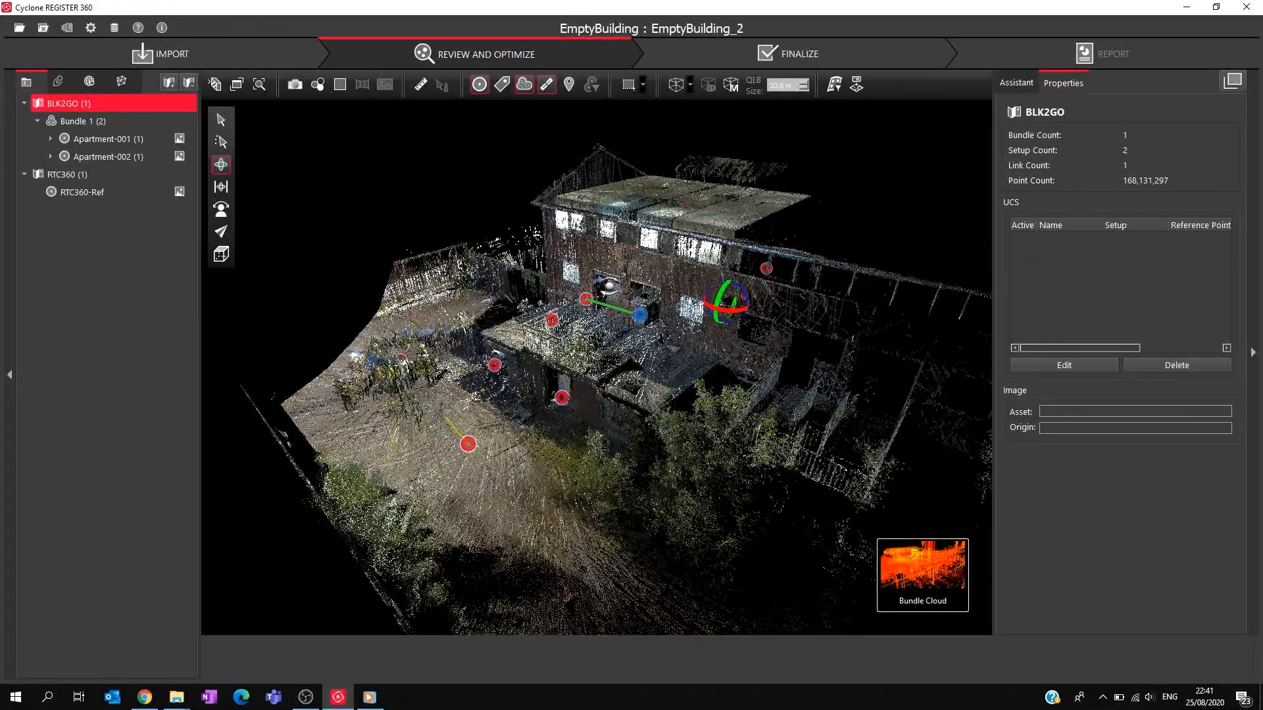
{"action": "left_click", "coordinate": [66, 175]}
{"action": "left_click", "coordinate": [69, 191]}
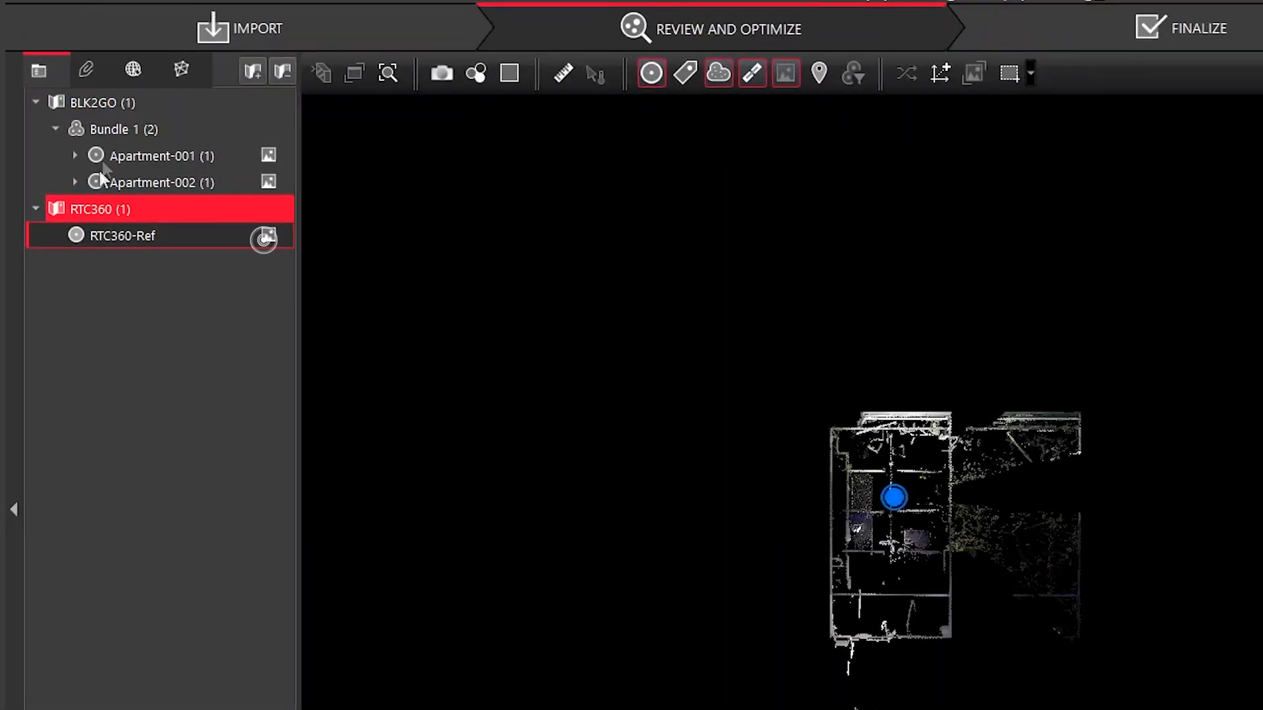
{"action": "left_click_drag", "start_coordinate": [112, 234], "coordinate": [110, 101]}
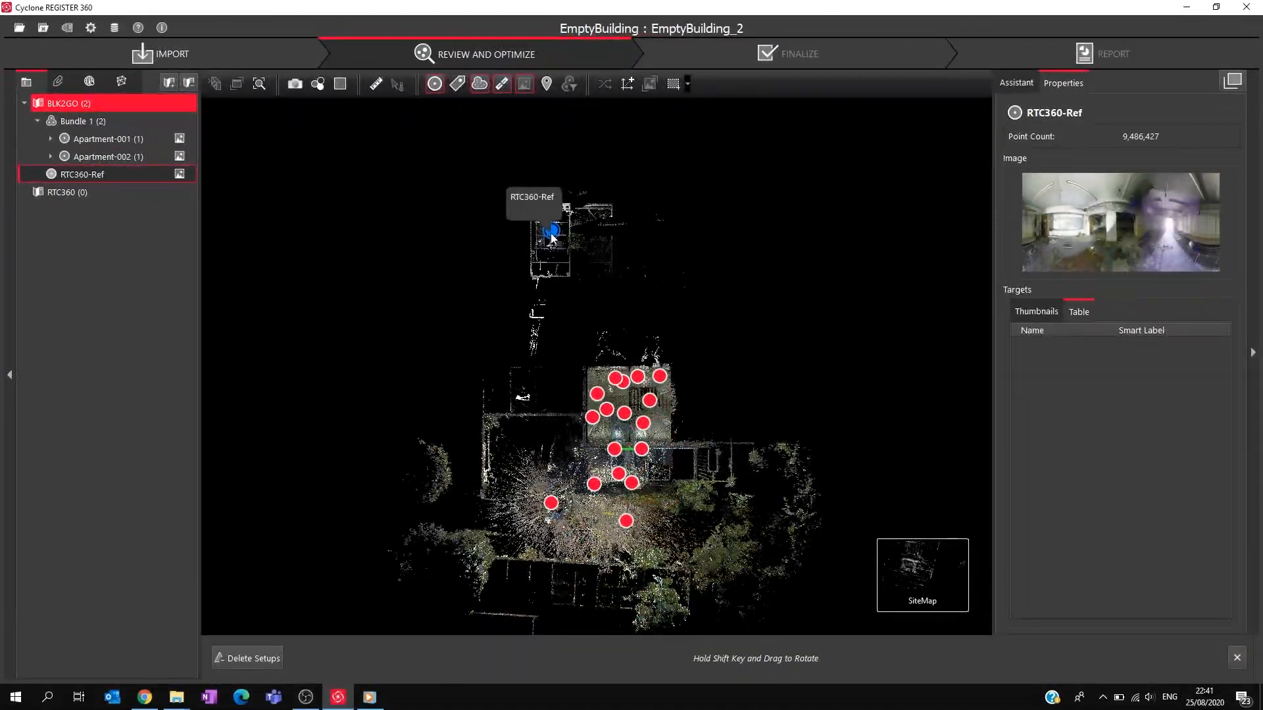
Start Visual Alignment between RTC360-Ref and the apartment bundle, and shift the scan roughly over the building.
{"action": "mouse_move", "coordinate": [552, 238]}
{"action": "left_mouse_down"}
{"action": "mouse_move", "coordinate": [560, 290]}
{"action": "mouse_move", "coordinate": [539, 293]}
{"action": "left_mouse_up"}
{"action": "left_click", "coordinate": [551, 504]}
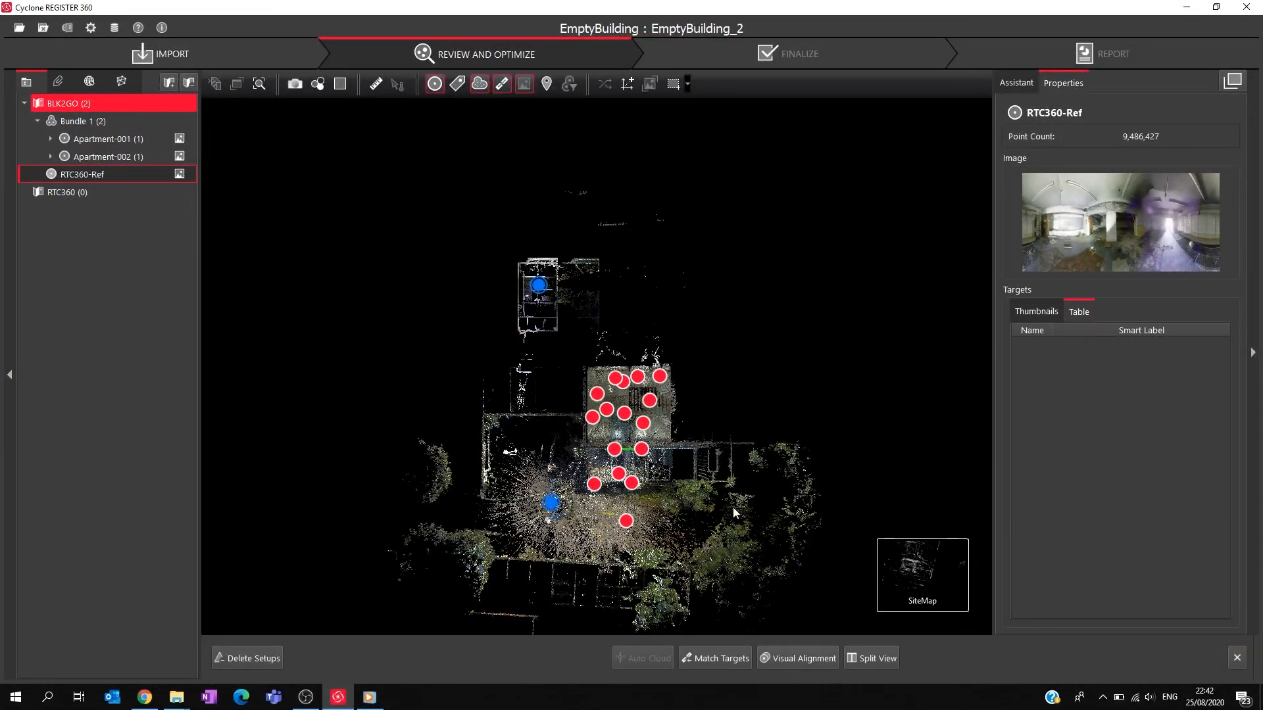
{"action": "left_click_drag", "start_coordinate": [550, 192], "coordinate": [657, 357]}
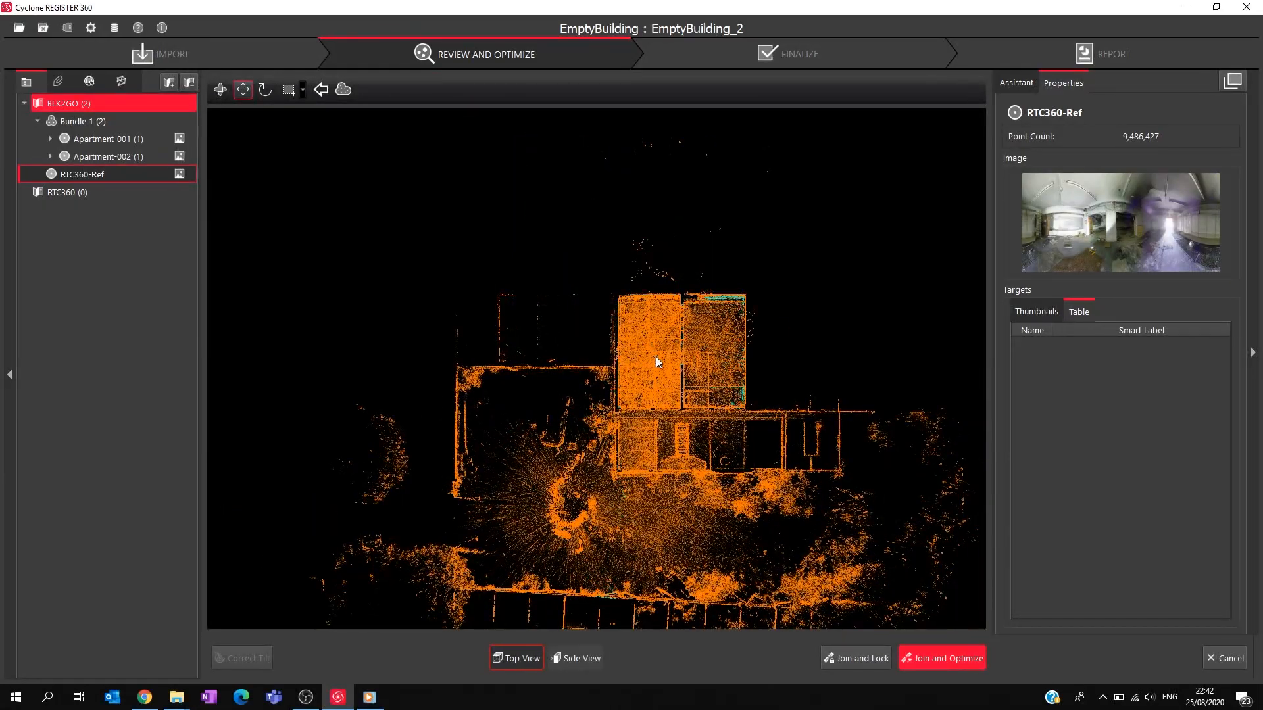
Rotate RTC360-Ref in the top view until its walls run along the bundle's walls.
{"action": "scroll", "coordinate": [656, 356], "scroll_direction": "up", "scroll_amount": 10}
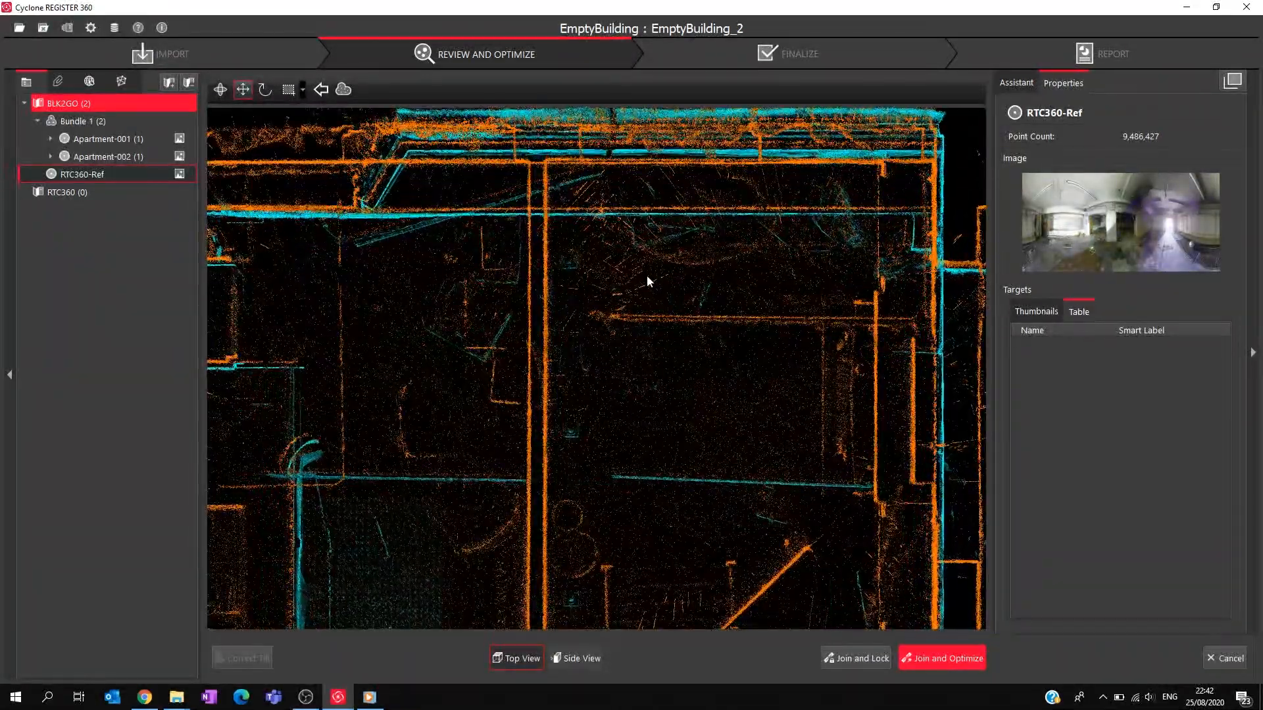
{"action": "scroll", "coordinate": [642, 273], "scroll_direction": "down", "scroll_amount": 5}
{"action": "left_click", "coordinate": [265, 89]}
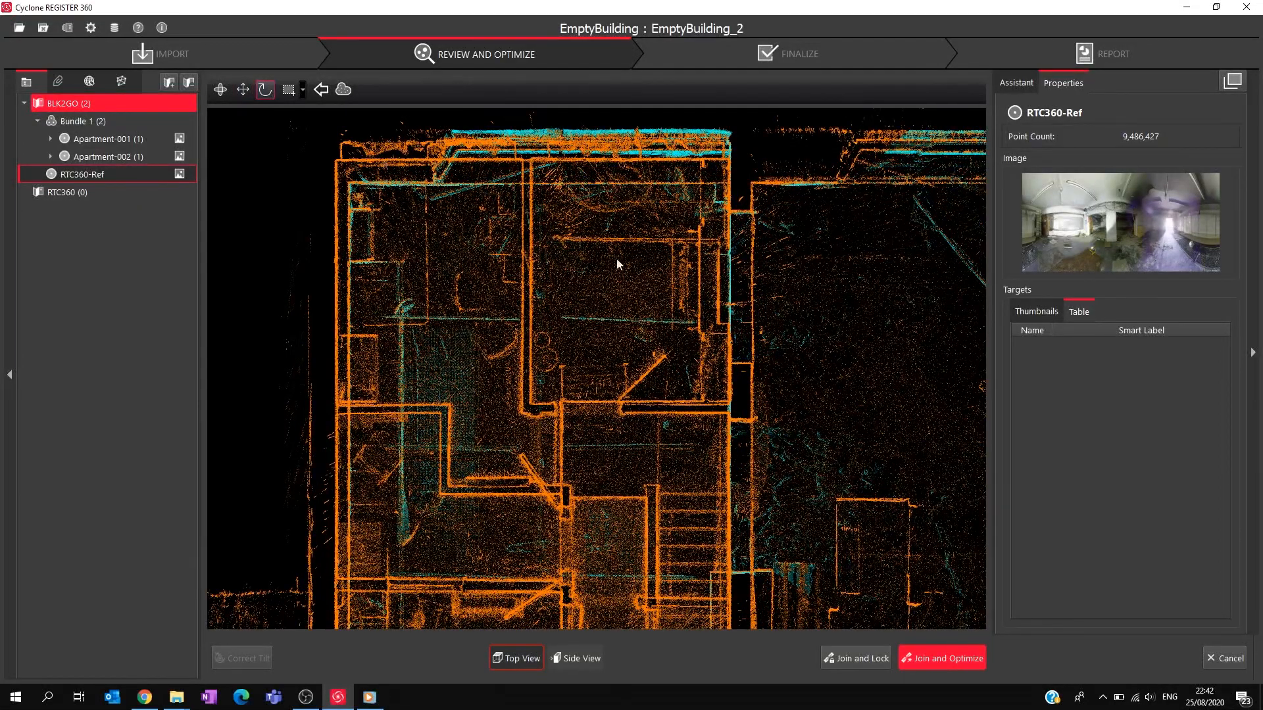
{"action": "left_click_drag", "start_coordinate": [730, 217], "coordinate": [810, 389]}
In the side view, shift RTC360-Ref until its floor and ceiling meet those of the bundle's lower storey.
{"action": "left_click", "coordinate": [582, 658]}
{"action": "scroll", "coordinate": [365, 389], "scroll_direction": "up", "scroll_amount": 3}
{"action": "scroll", "coordinate": [579, 257], "scroll_direction": "up", "scroll_amount": 5}
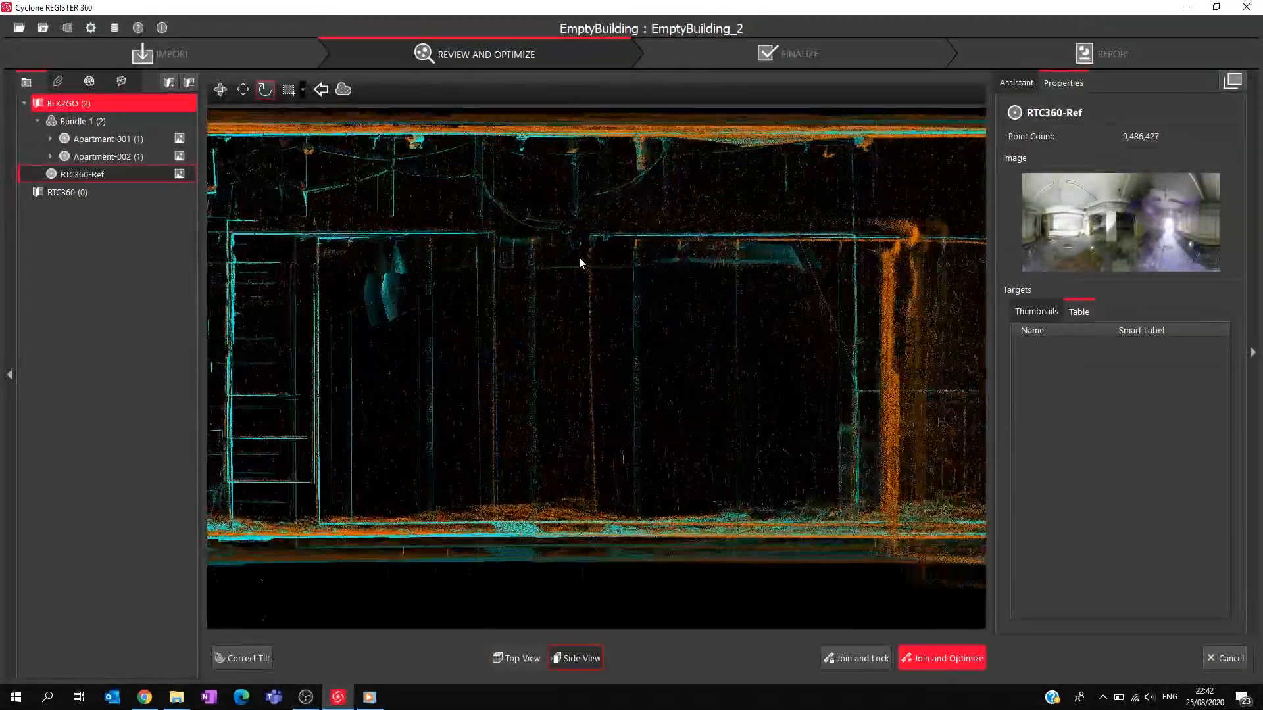
{"action": "middle_click_drag", "start_coordinate": [578, 258], "coordinate": [645, 266]}
{"action": "left_click", "coordinate": [248, 95]}
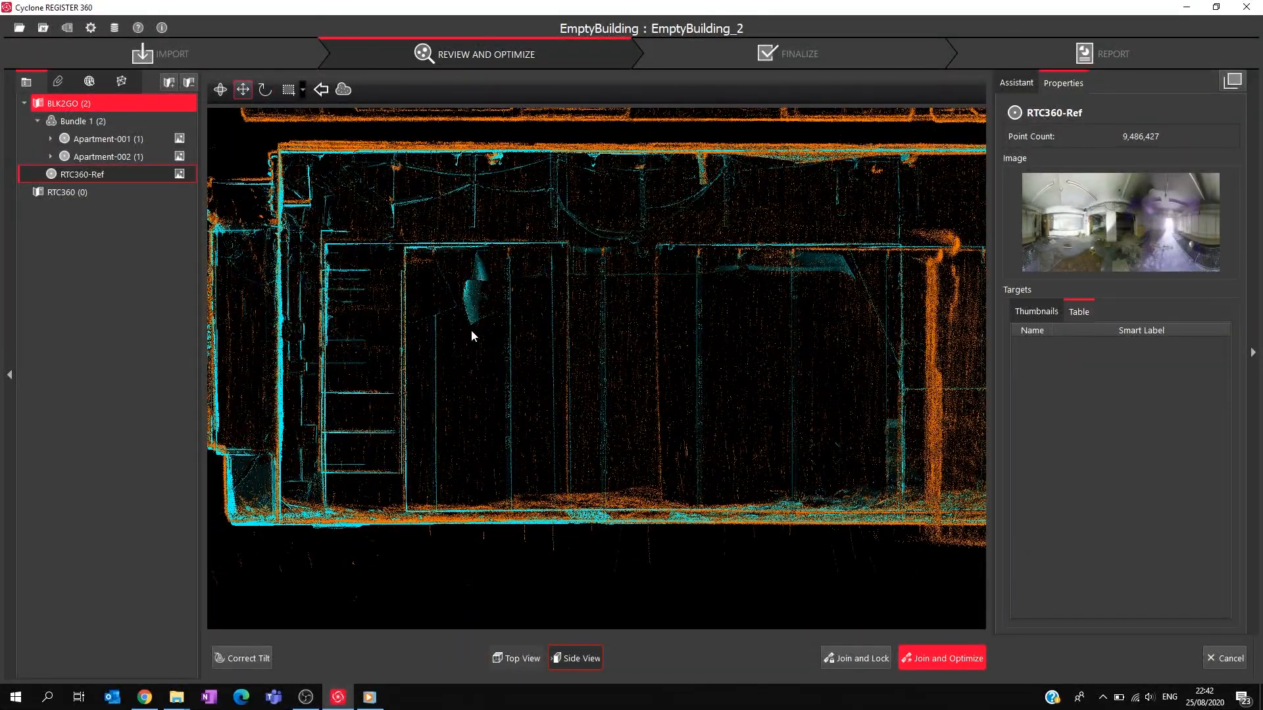
{"action": "scroll", "coordinate": [471, 325], "scroll_direction": "down", "scroll_amount": 2}
{"action": "scroll", "coordinate": [592, 471], "scroll_direction": "down", "scroll_amount": 2}
{"action": "middle_click_drag", "start_coordinate": [595, 472], "coordinate": [457, 479]}
{"action": "scroll", "coordinate": [458, 480], "scroll_direction": "up", "scroll_amount": 2}
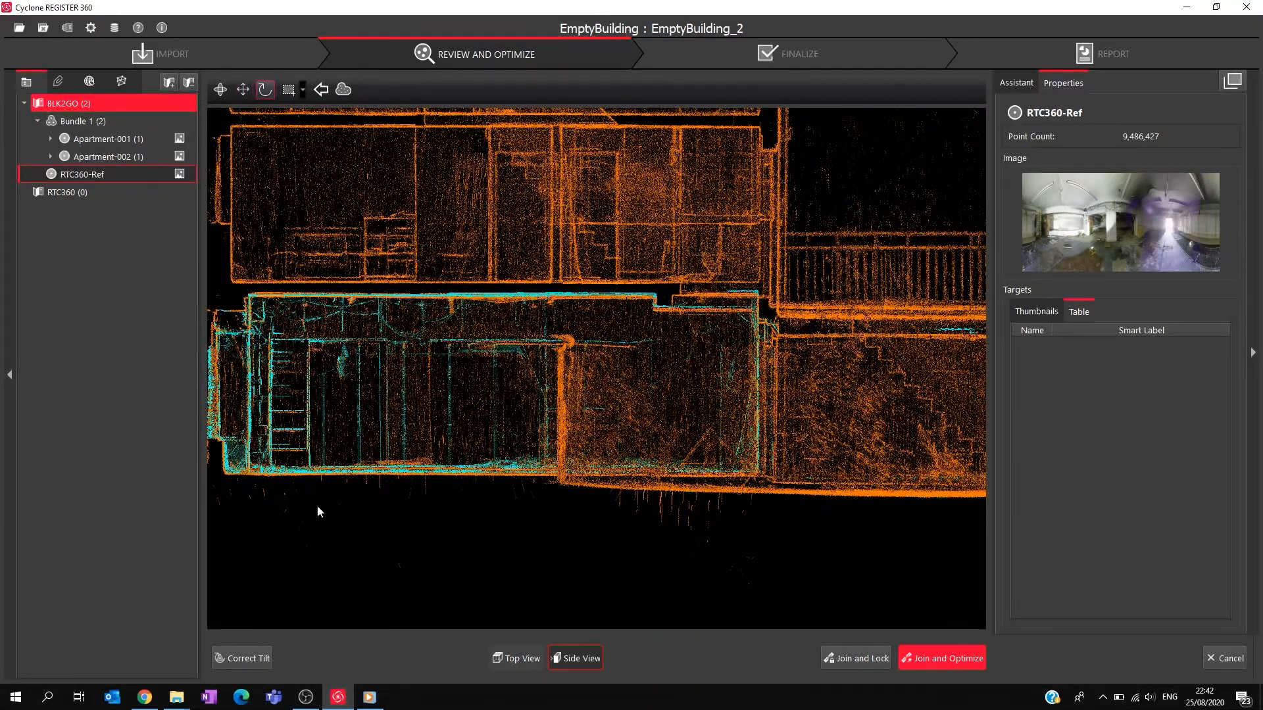
Correct the slight tilt of RTC360-Ref against the bundle in the side view.
{"action": "left_click", "coordinate": [265, 660]}
{"action": "left_click_drag", "start_coordinate": [534, 417], "coordinate": [547, 414]}
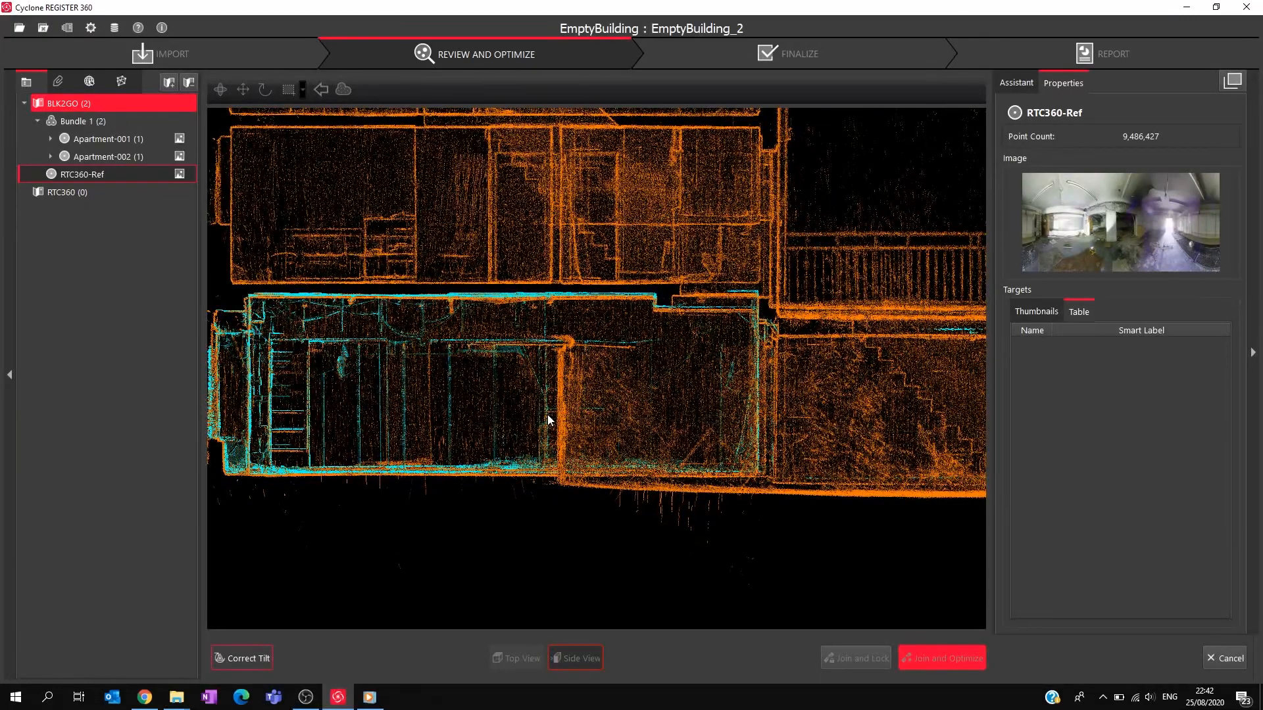
{"action": "left_click", "coordinate": [255, 659]}
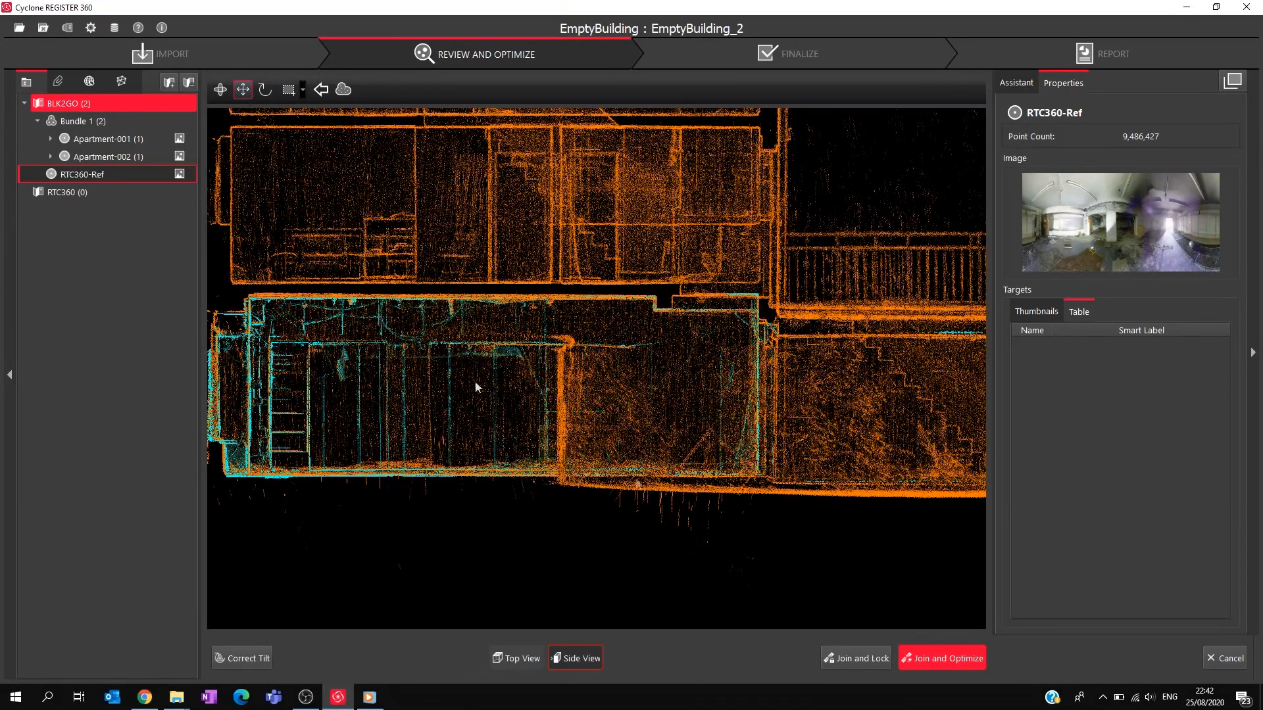
Run Join and Optimize on RTC360-Ref and the bundle, and accept the created link.
{"action": "left_click", "coordinate": [952, 658]}
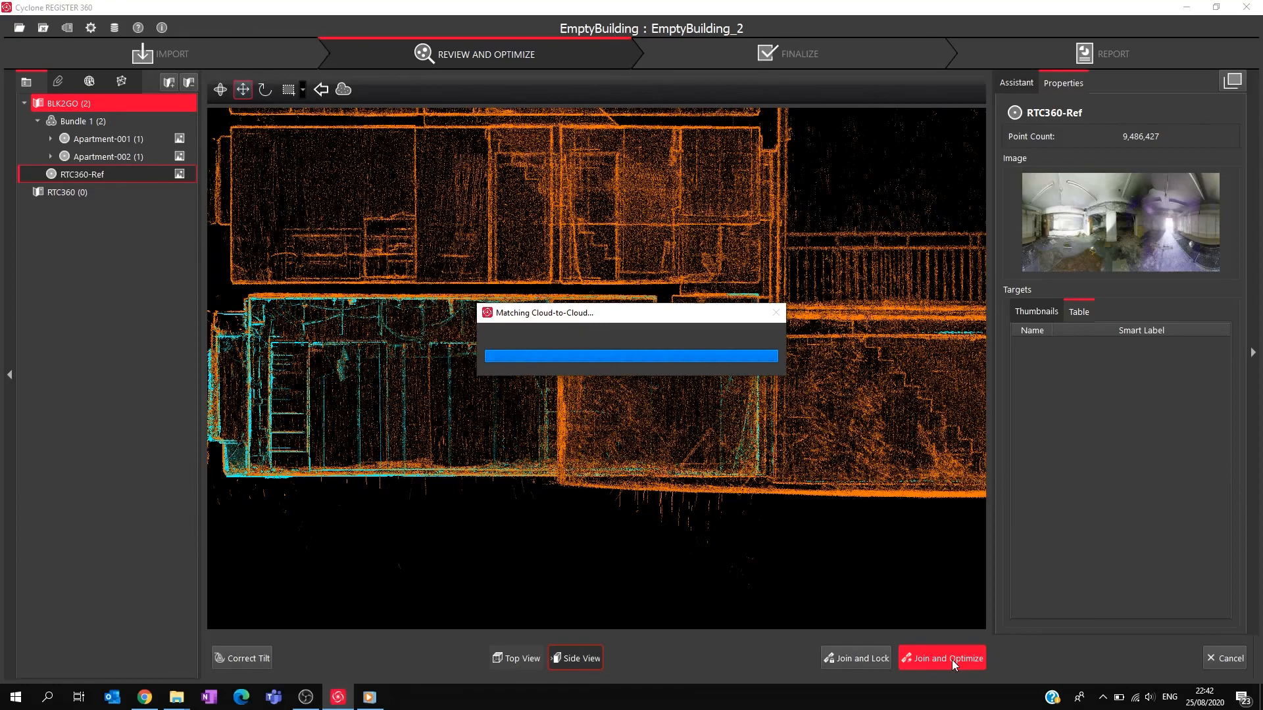
{"action": "left_click", "coordinate": [753, 476]}
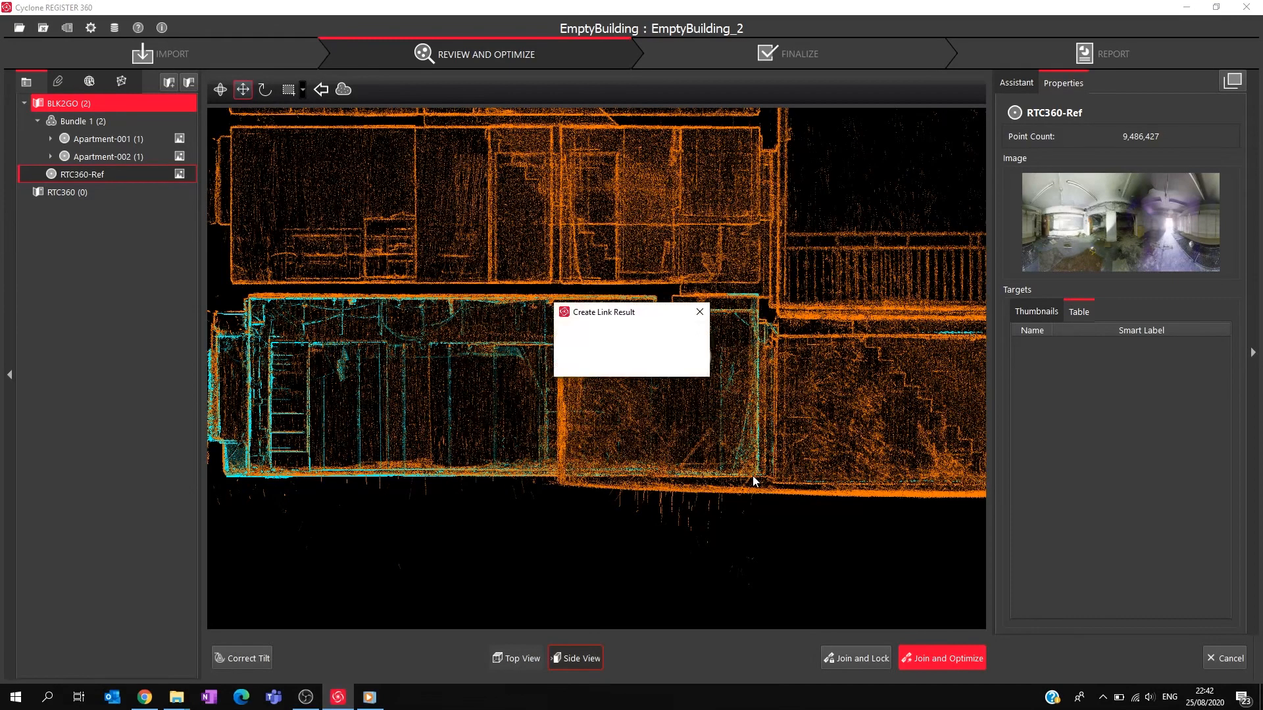
{"action": "left_click", "coordinate": [692, 359]}
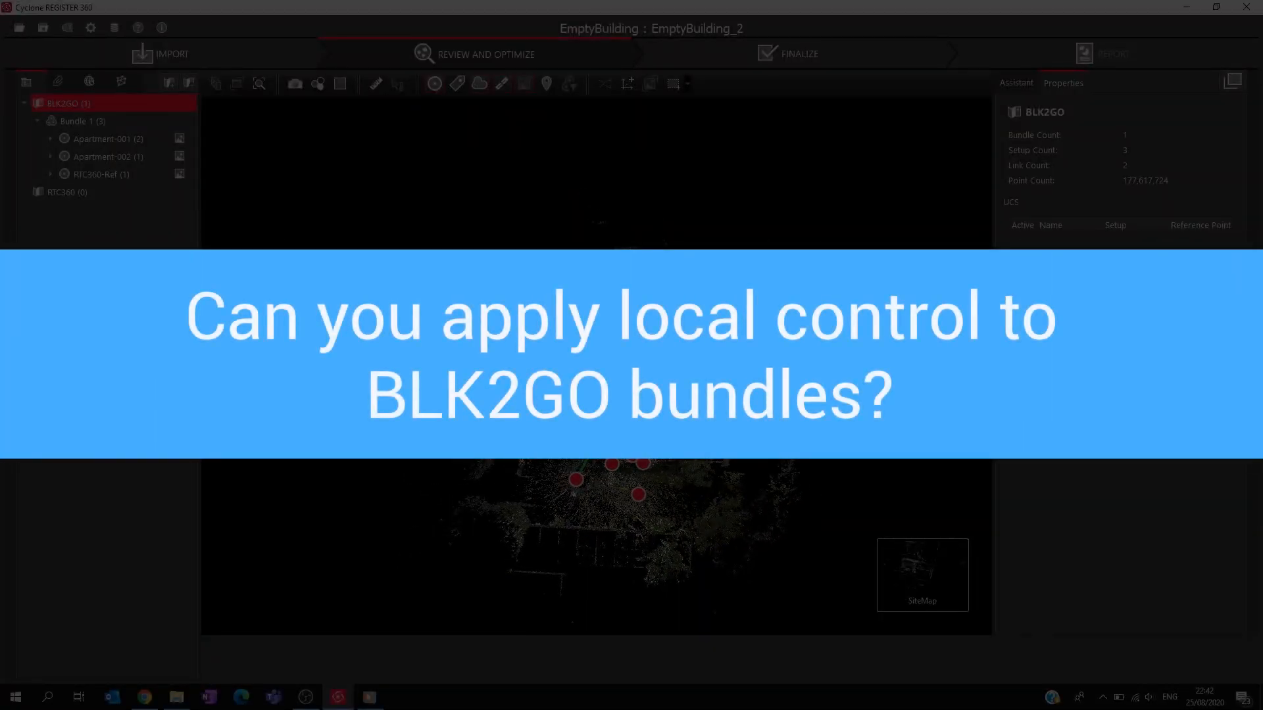
Place a virtual target on House GF's hallway floor beside the wall at the far end and accept it.
{"action": "left_click", "coordinate": [71, 122]}
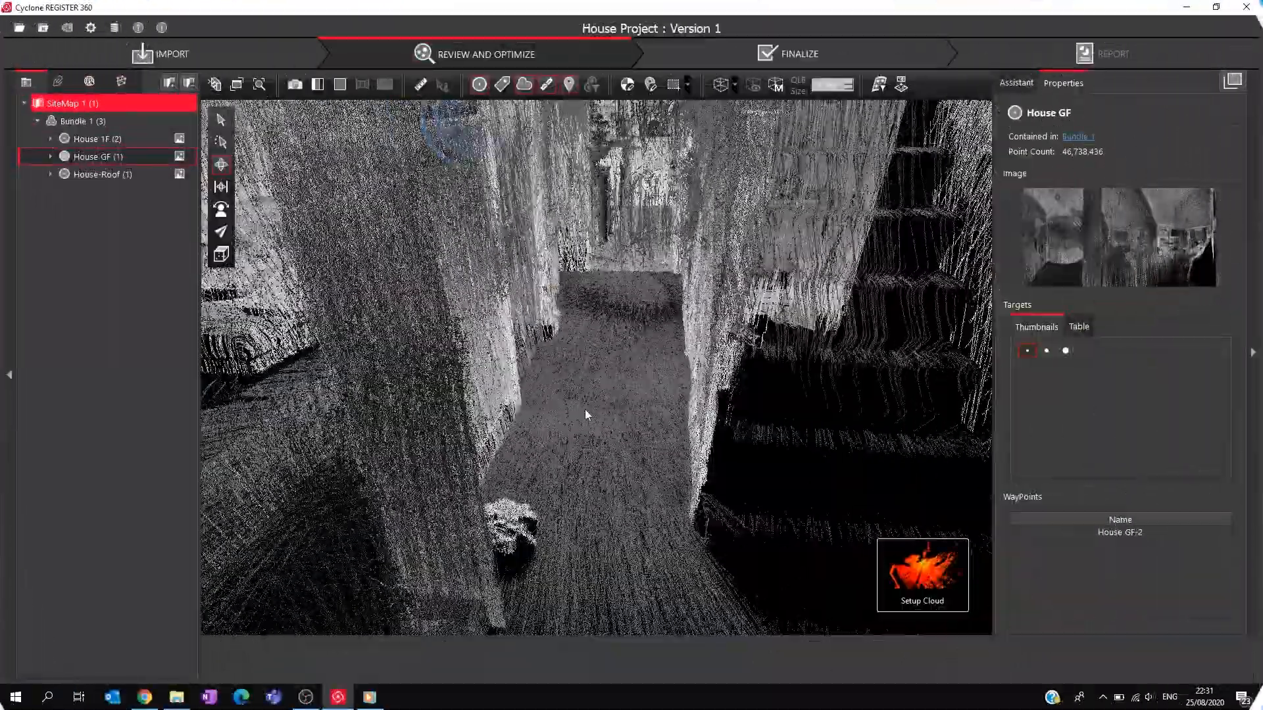
{"action": "scroll", "coordinate": [589, 310], "scroll_direction": "up", "scroll_amount": 4}
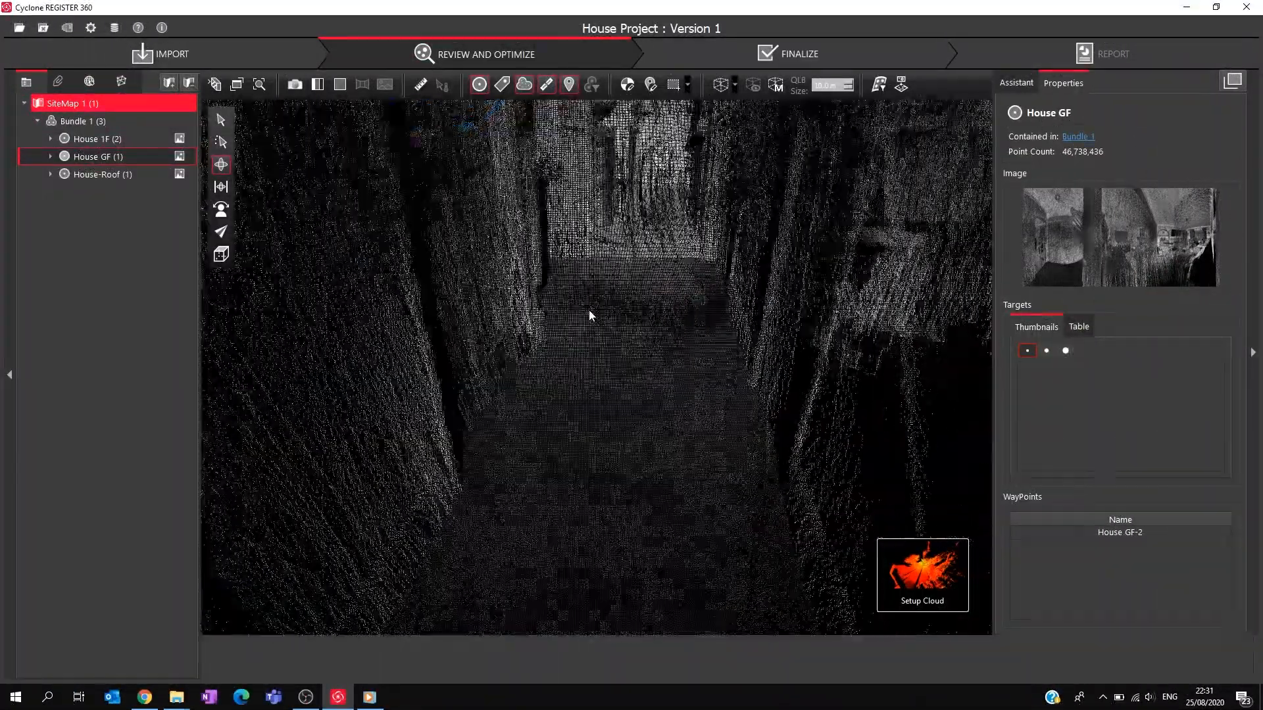
{"action": "mouse_move", "coordinate": [593, 279]}
{"action": "left_mouse_down"}
{"action": "mouse_move", "coordinate": [563, 294]}
{"action": "mouse_move", "coordinate": [589, 276]}
{"action": "left_mouse_up"}
{"action": "left_click", "coordinate": [629, 85]}
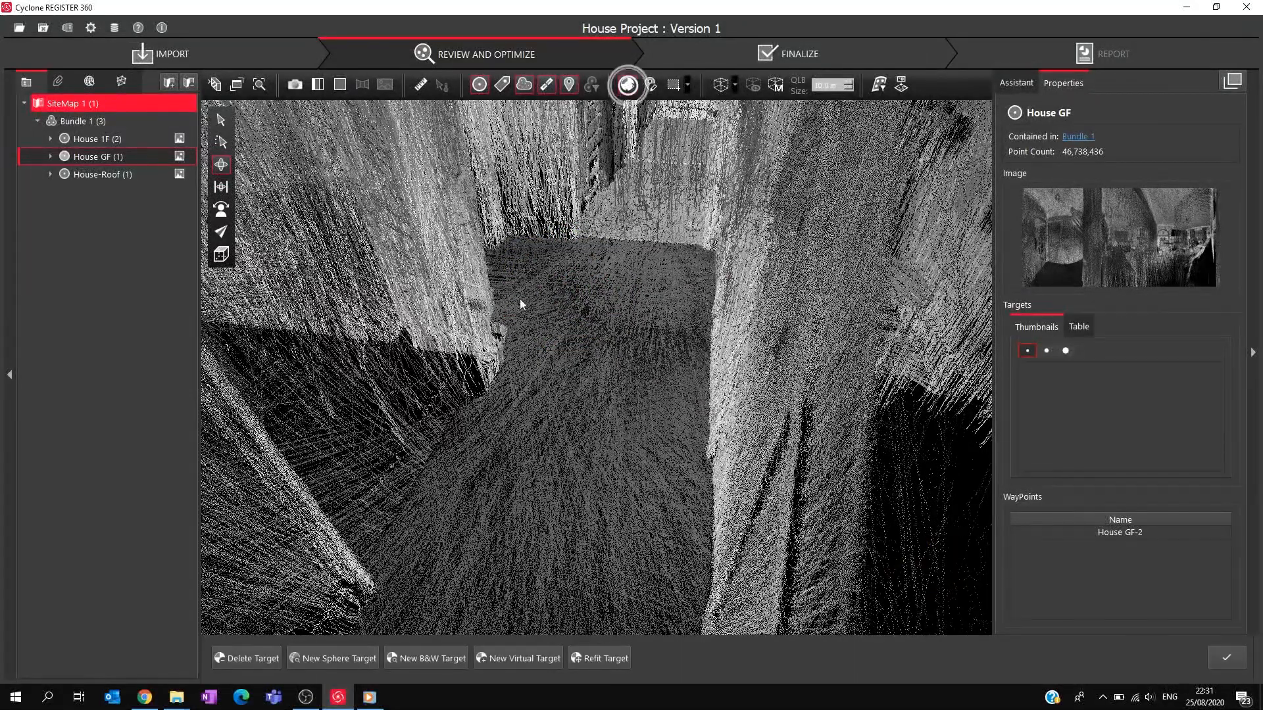
{"action": "left_click", "coordinate": [530, 654]}
{"action": "left_click", "coordinate": [512, 262]}
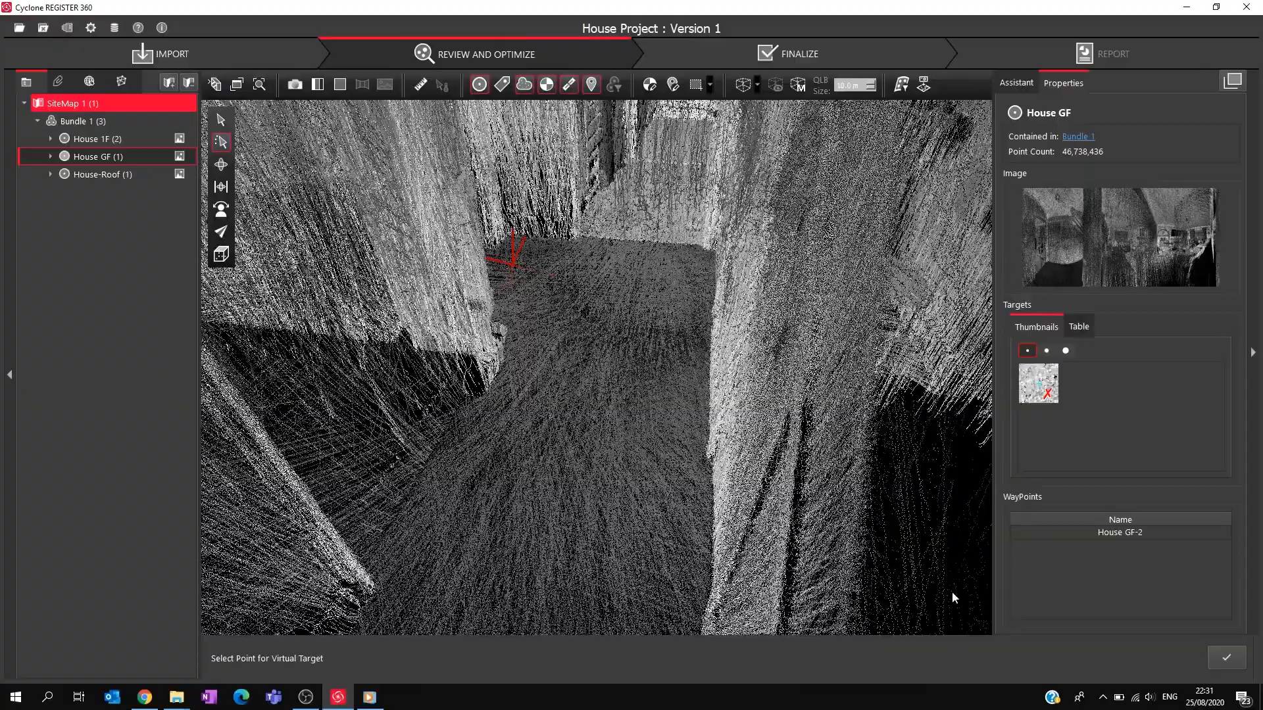
{"action": "left_click", "coordinate": [1214, 658]}
Add two more virtual targets to the House GF floor, one at the far end near the opposite wall and one in the foreground.
{"action": "scroll", "coordinate": [750, 486], "scroll_direction": "down", "scroll_amount": 3}
{"action": "right_click_drag", "start_coordinate": [719, 470], "coordinate": [612, 216]}
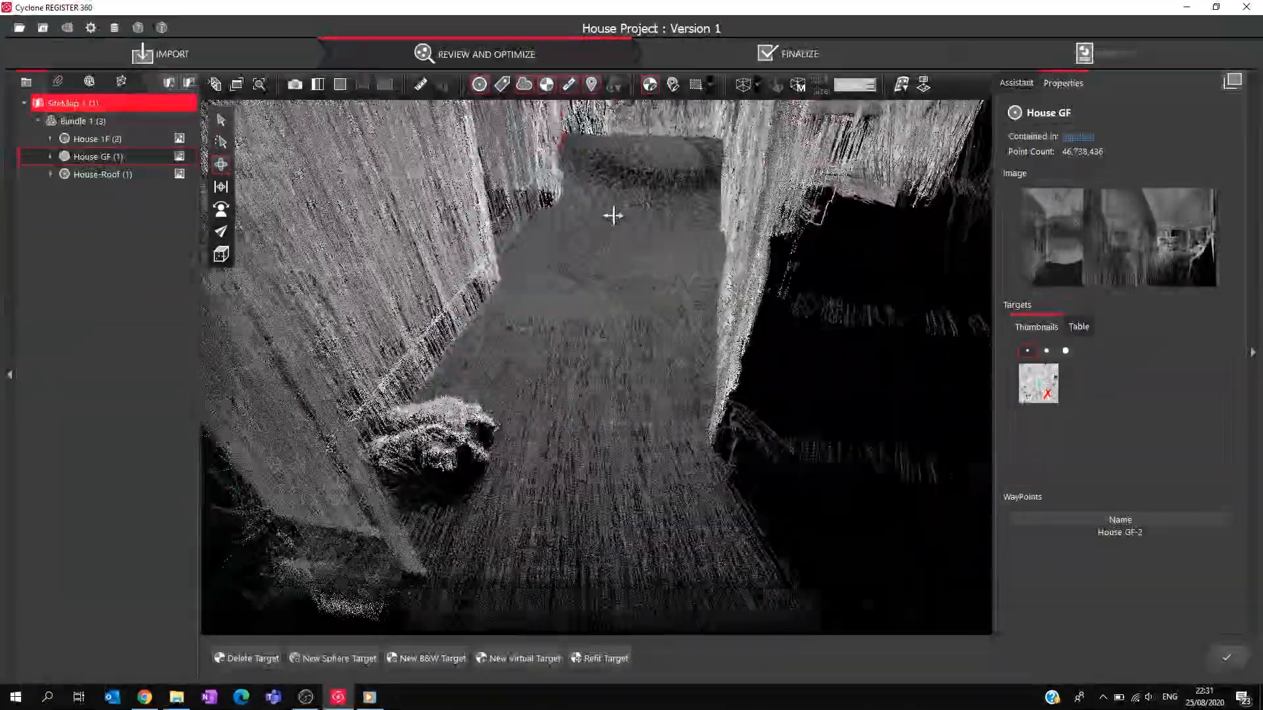
{"action": "left_click_drag", "start_coordinate": [613, 216], "coordinate": [626, 214]}
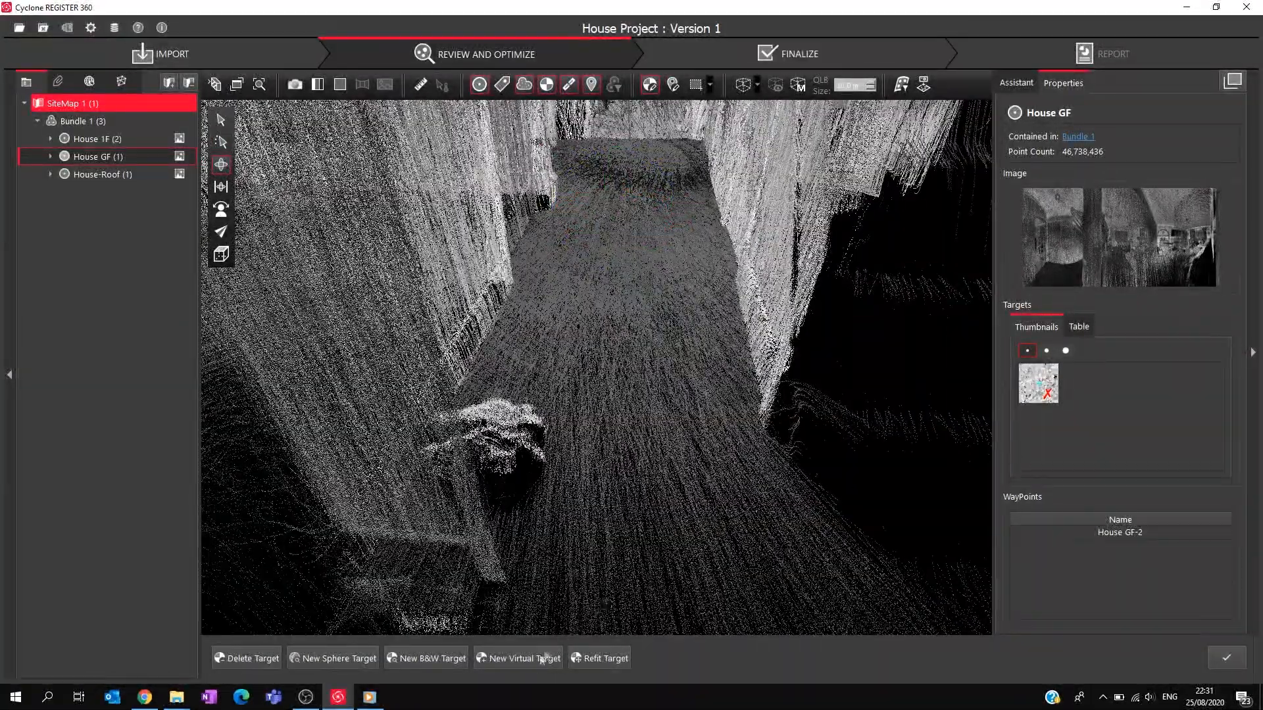
{"action": "left_click", "coordinate": [547, 656]}
{"action": "left_click", "coordinate": [681, 205]}
{"action": "left_click", "coordinate": [645, 614]}
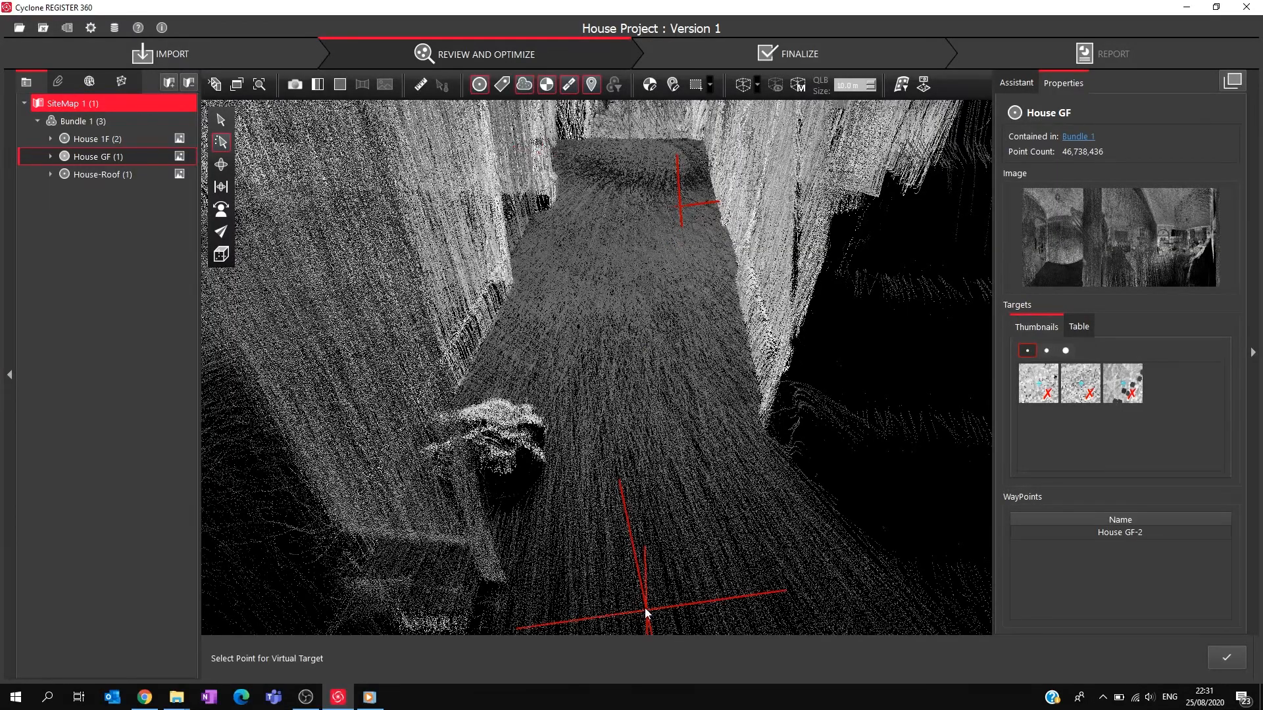
{"action": "mouse_move", "coordinate": [616, 315]}
{"action": "left_mouse_down"}
{"action": "mouse_move", "coordinate": [626, 257]}
{"action": "mouse_move", "coordinate": [648, 242]}
{"action": "mouse_move", "coordinate": [615, 292]}
{"action": "mouse_move", "coordinate": [625, 309]}
{"action": "left_mouse_up"}
Give the three House GF targets the smart labels T4, T5 and T6 in the target table.
{"action": "left_click", "coordinate": [1079, 327]}
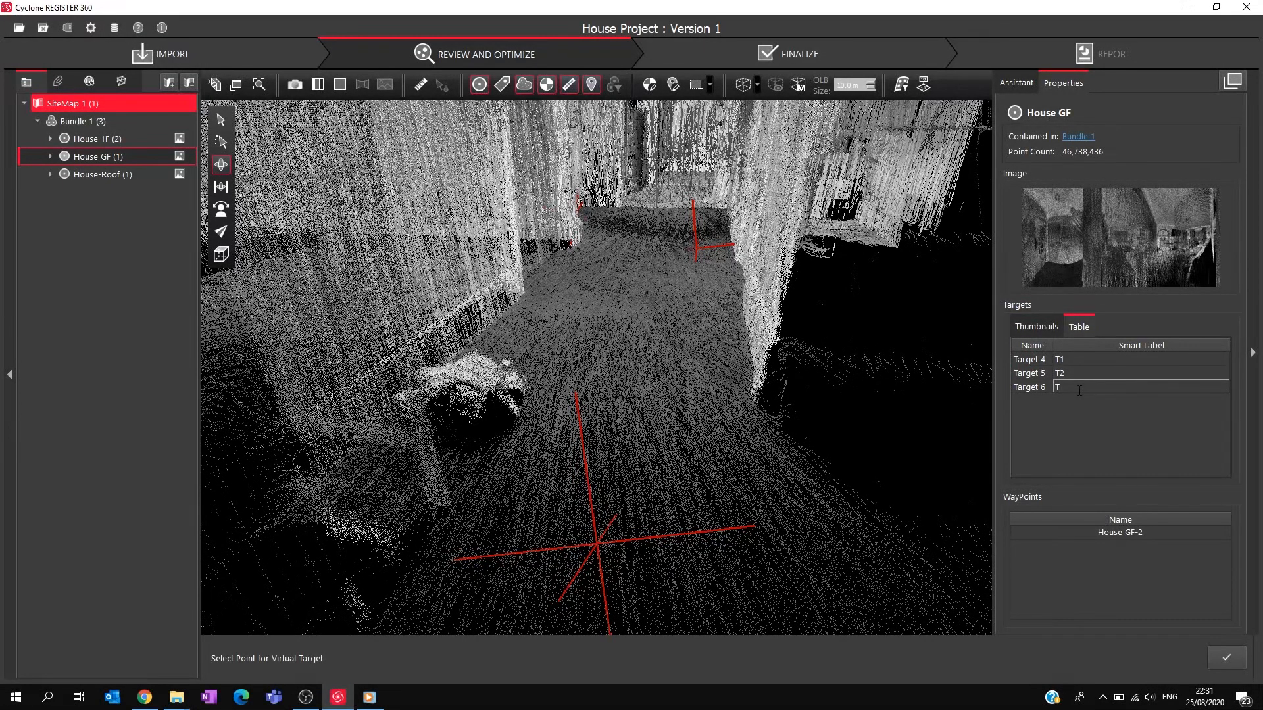
{"action": "double_click", "coordinate": [1078, 372]}
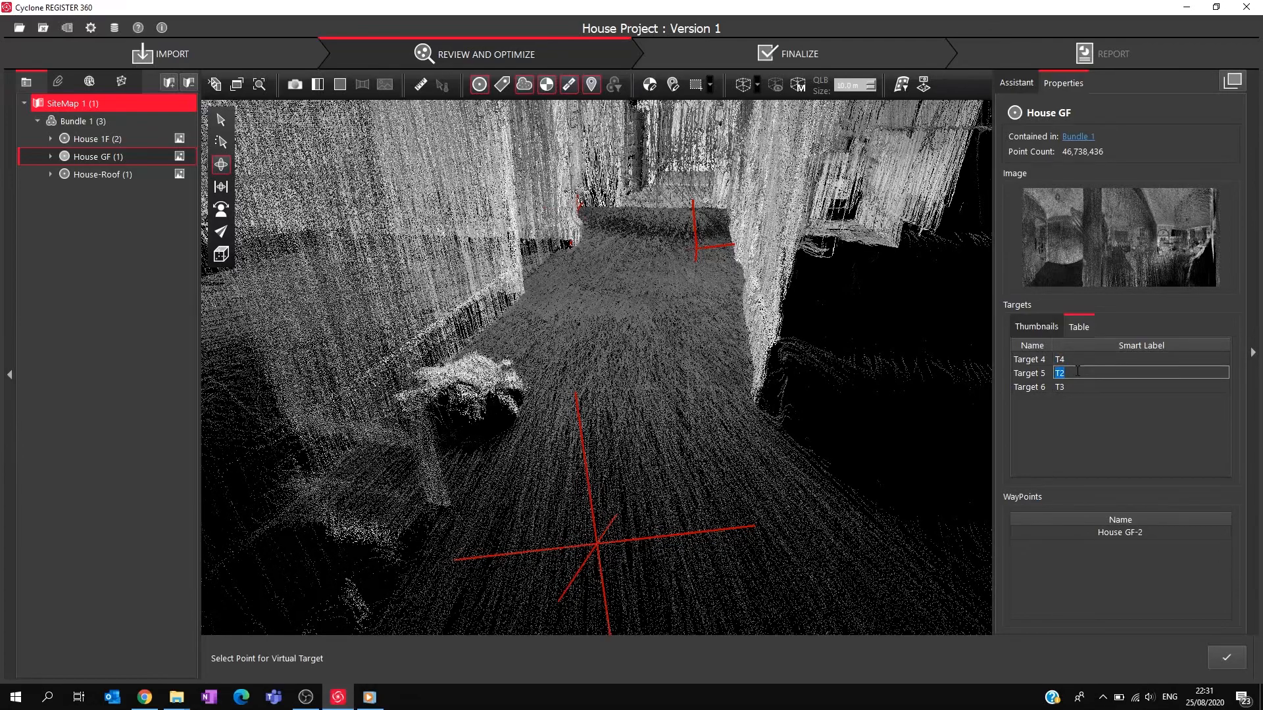
{"action": "left_click", "coordinate": [1083, 406]}
Hide the point cloud and measure from target T4 to target T5 to read their coordinates.
{"action": "left_click", "coordinate": [525, 88]}
{"action": "left_click", "coordinate": [525, 87]}
{"action": "left_click", "coordinate": [525, 87]}
{"action": "left_click", "coordinate": [421, 88]}
{"action": "left_click", "coordinate": [574, 215]}
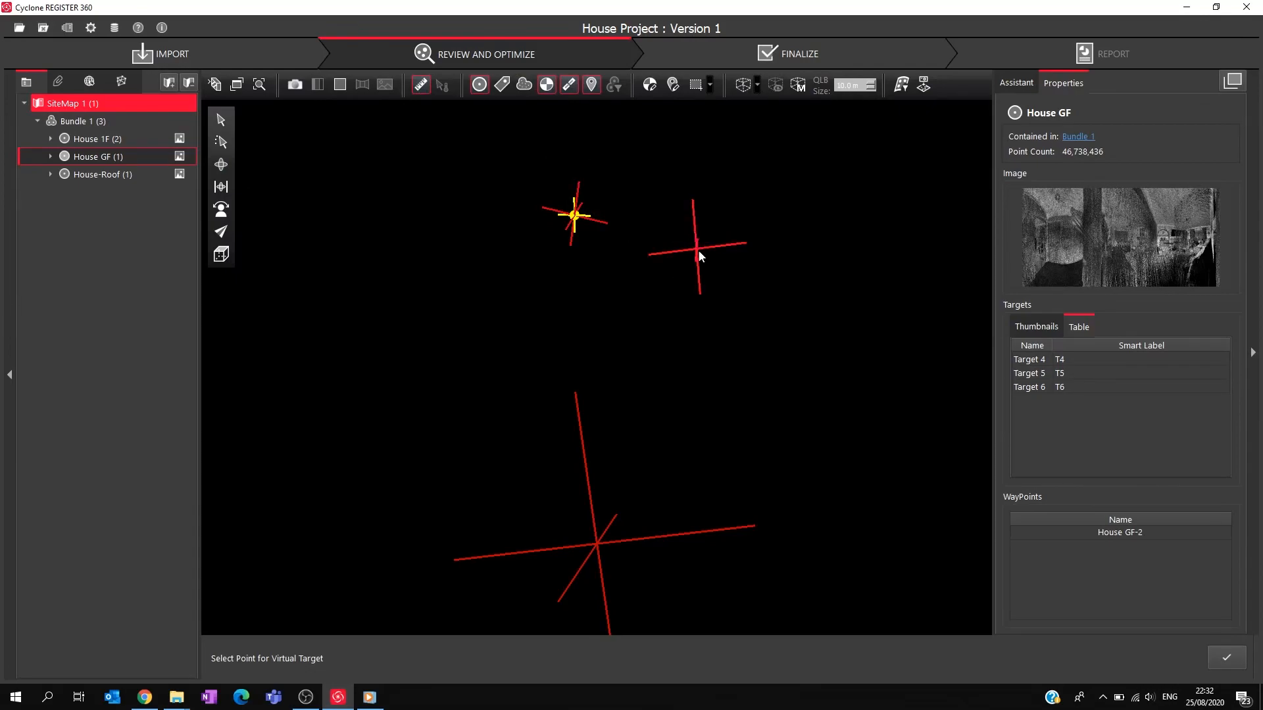
{"action": "left_click", "coordinate": [696, 248]}
Start a Notepad list with the headings ID, X, Y, Z and enter T4 with the coordinates 65.846,57.763,-2.838.
{"action": "key", "text": "super"}
{"action": "type", "text": "note"}
{"action": "key", "text": "Return"}
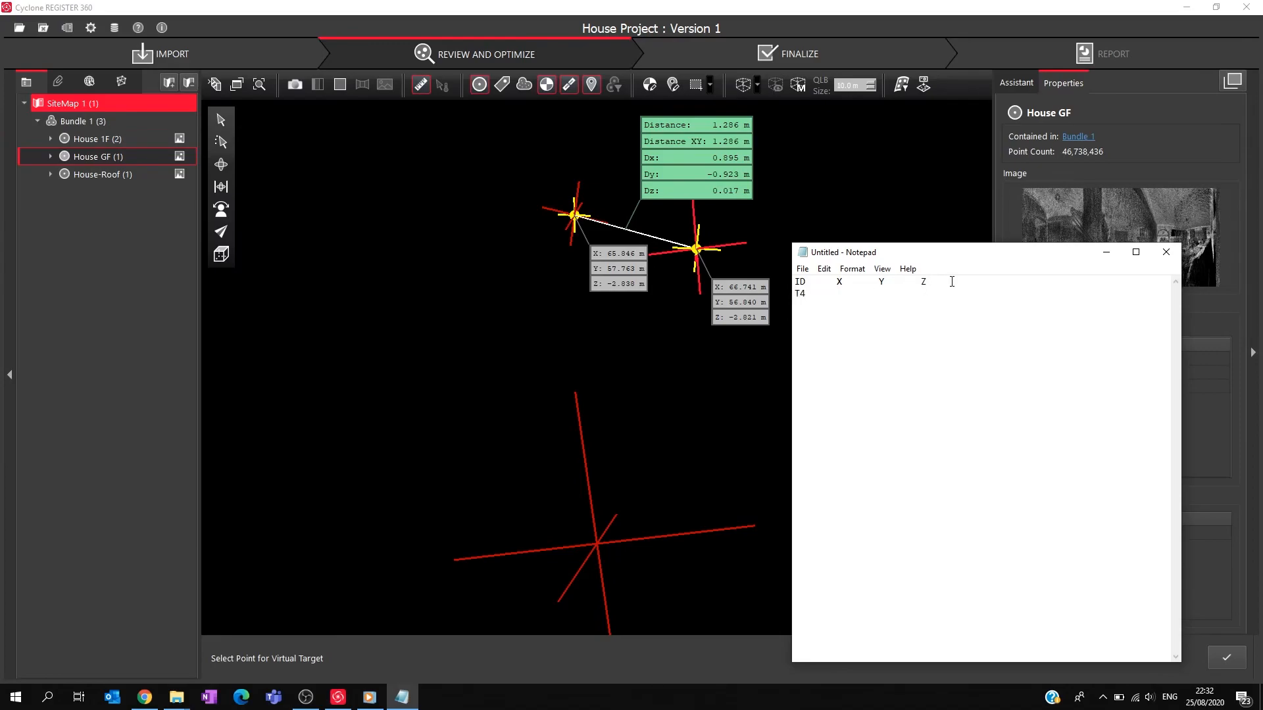
{"action": "type", "text": ","}
{"action": "key", "text": "Tab"}
{"action": "type", "text": "65."}
{"action": "type", "text": "846,57.763,-2.838"}
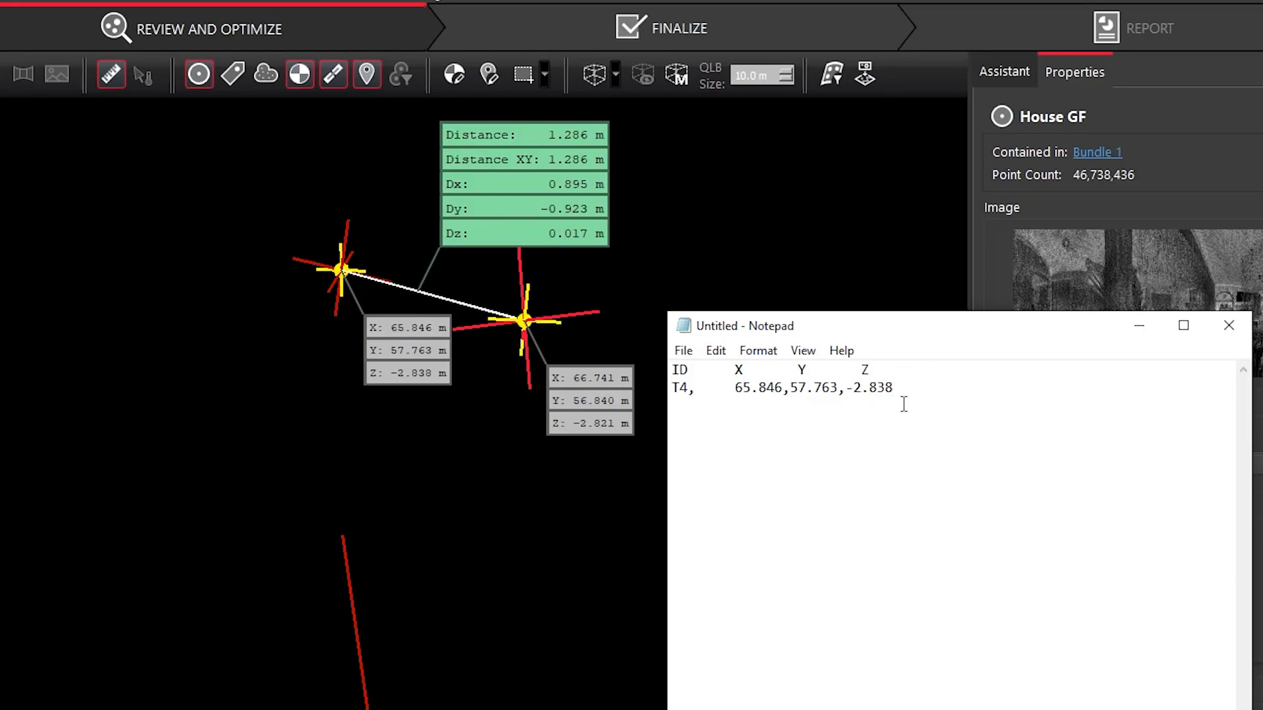
Rename the X heading of the coordinate list as Y and retype the second coordinate heading as Y.
{"action": "left_click_drag", "start_coordinate": [888, 373], "coordinate": [583, 371]}
{"action": "left_click", "coordinate": [743, 369]}
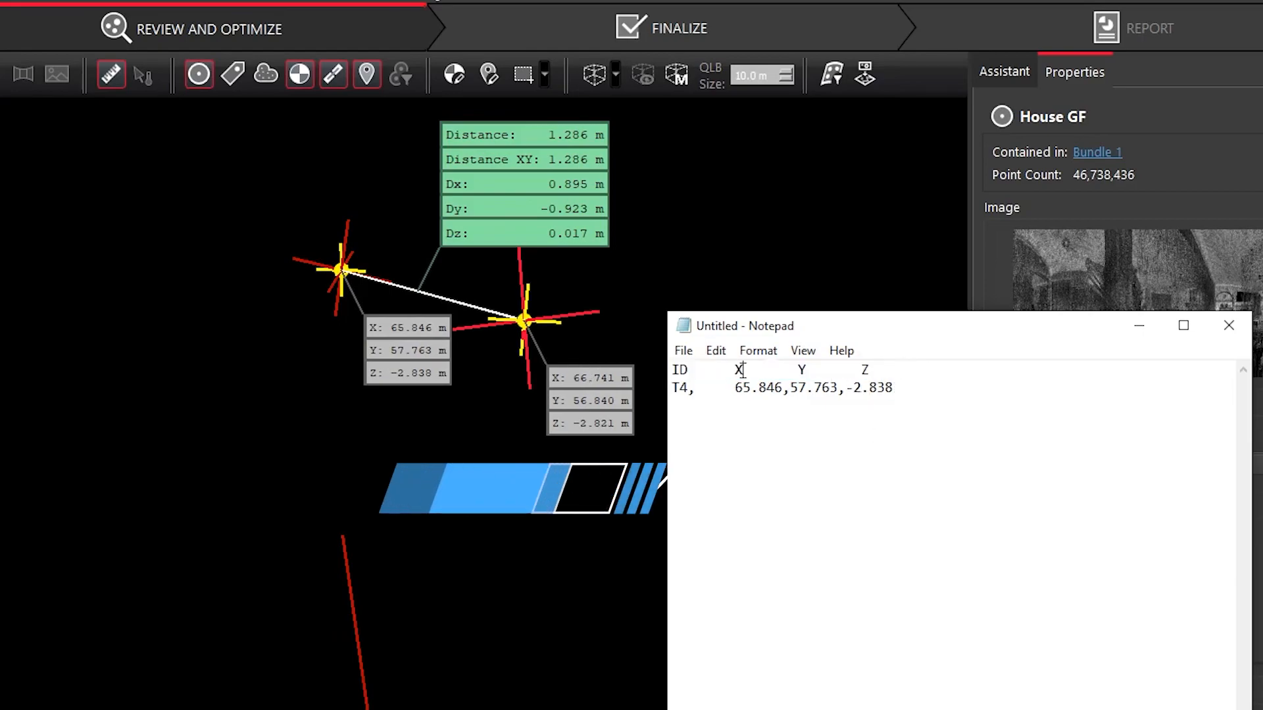
{"action": "key", "text": "BackSpace"}
{"action": "type", "text": "Y"}
{"action": "left_click", "coordinate": [806, 371]}
{"action": "key", "text": "BackSpace"}
{"action": "type", "text": "Y"}
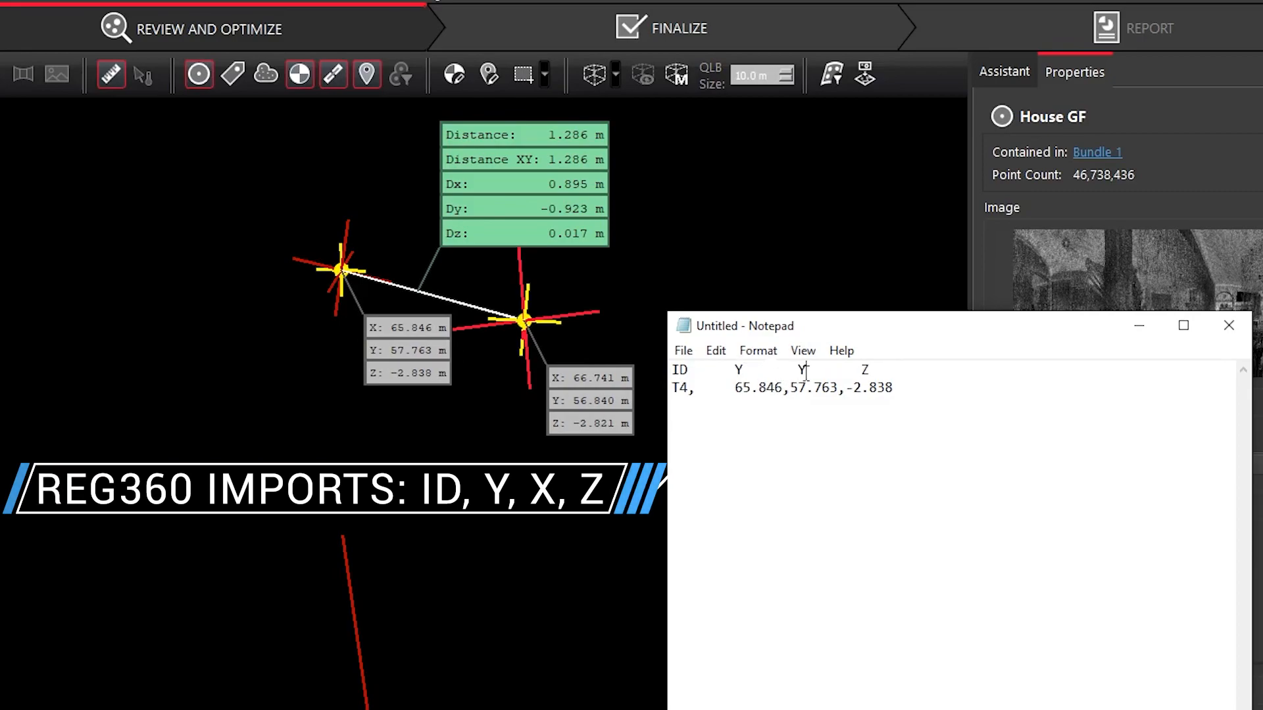
Swap the first two T4 coordinates and remove the gap so the row reads T4,57.763,65.846,-2.838.
{"action": "double_click", "coordinate": [816, 388]}
{"action": "left_click_drag", "start_coordinate": [816, 388], "coordinate": [783, 389]}
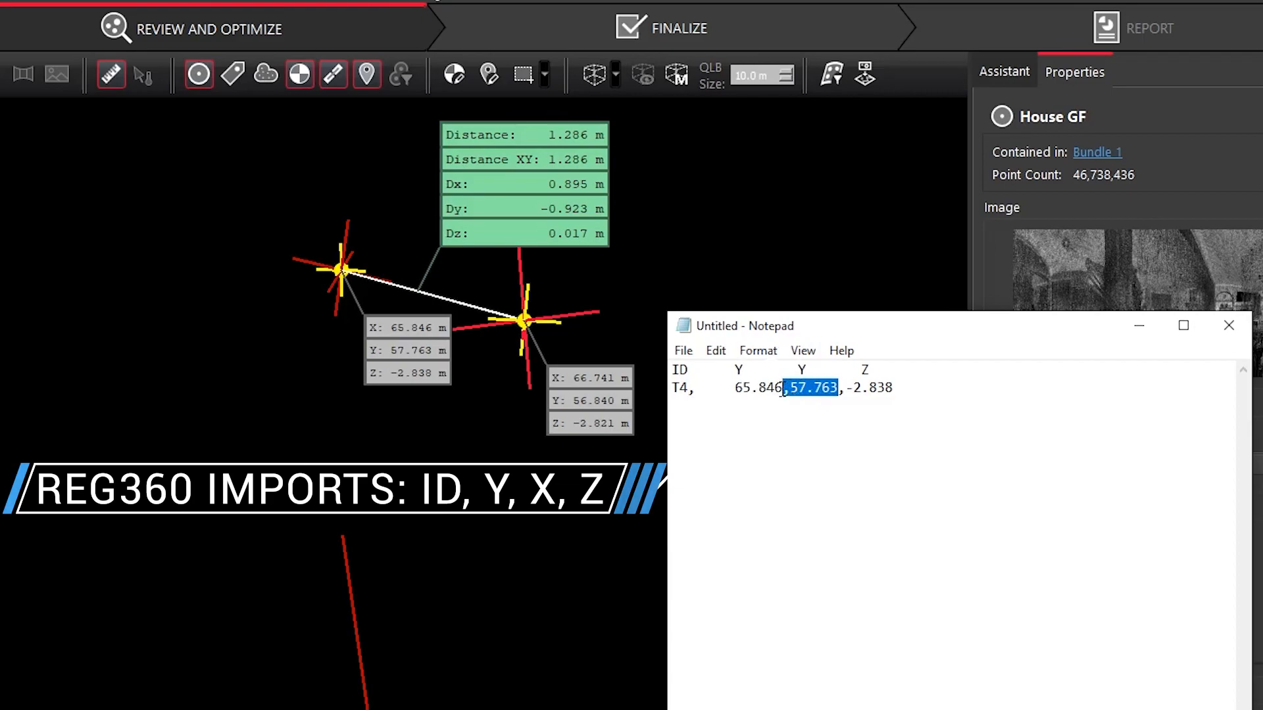
{"action": "key", "text": "ctrl+x"}
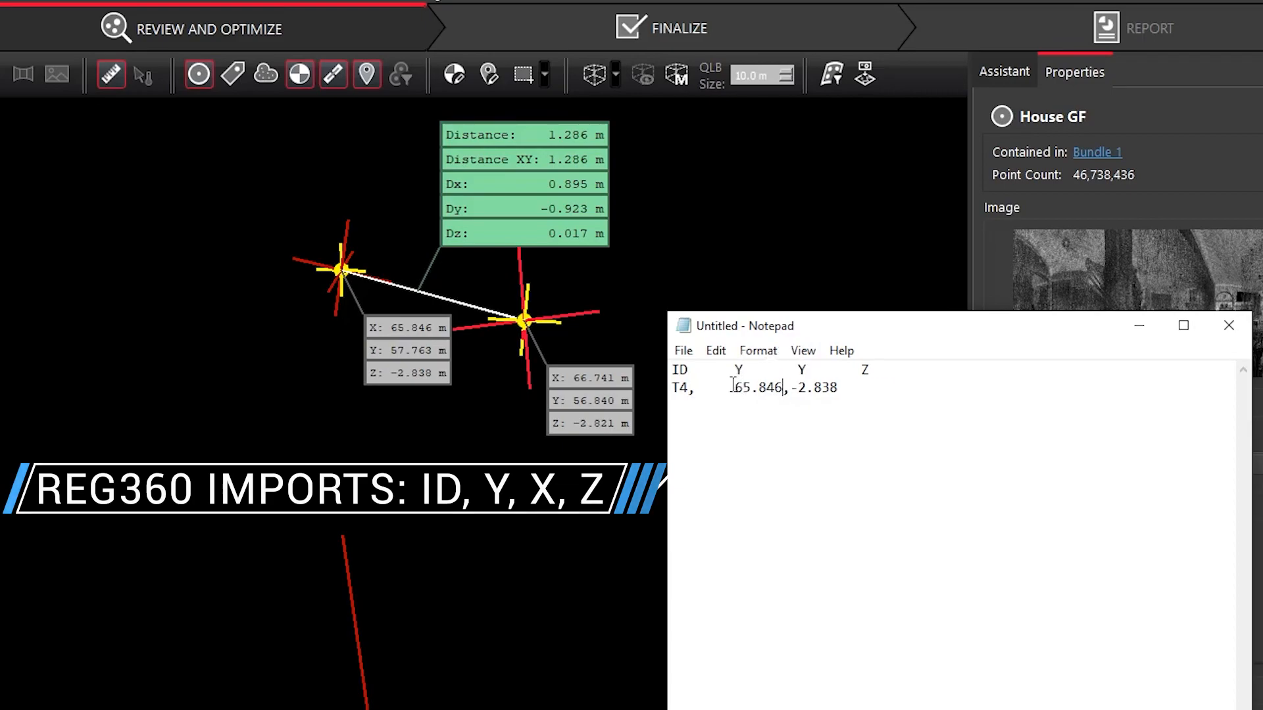
{"action": "key", "text": "ctrl+v"}
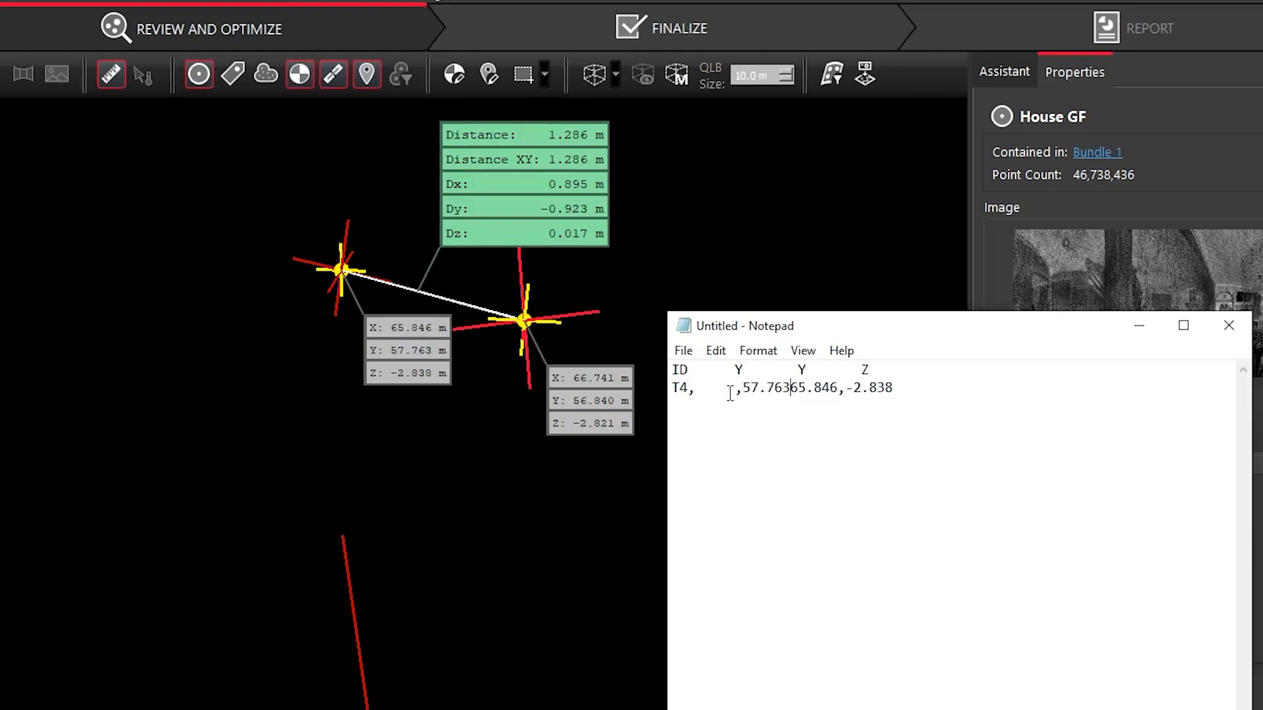
{"action": "type", "text": ","}
{"action": "left_click", "coordinate": [737, 394]}
{"action": "key", "text": "BackSpace"}
{"action": "key", "text": "BackSpace"}
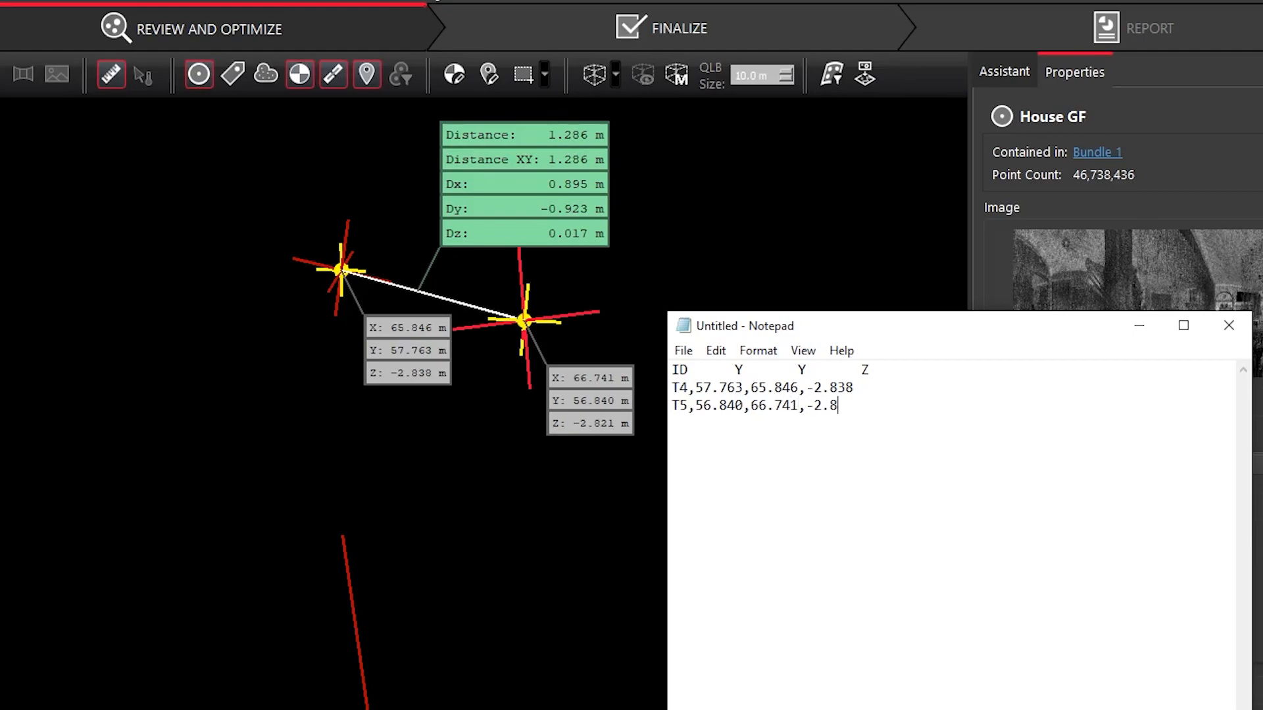
Add the rows T5,56.840,66.741,-2.821 and T6,54.868,66.625,-2.838, measuring from T6 to T4 to read T6's coordinates.
{"action": "type", "text": "6"}
{"action": "left_click", "coordinate": [144, 106]}
{"action": "left_click", "coordinate": [378, 709]}
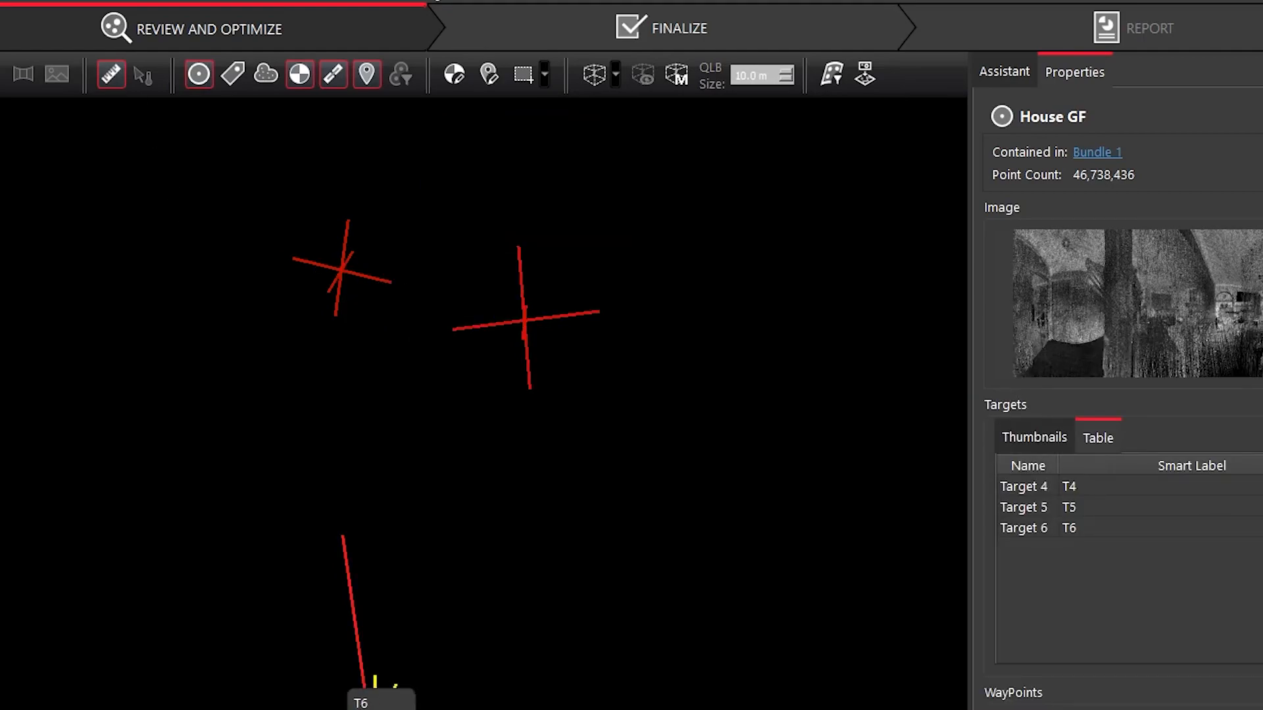
{"action": "left_click", "coordinate": [341, 269]}
{"action": "key", "text": "alt+Tab"}
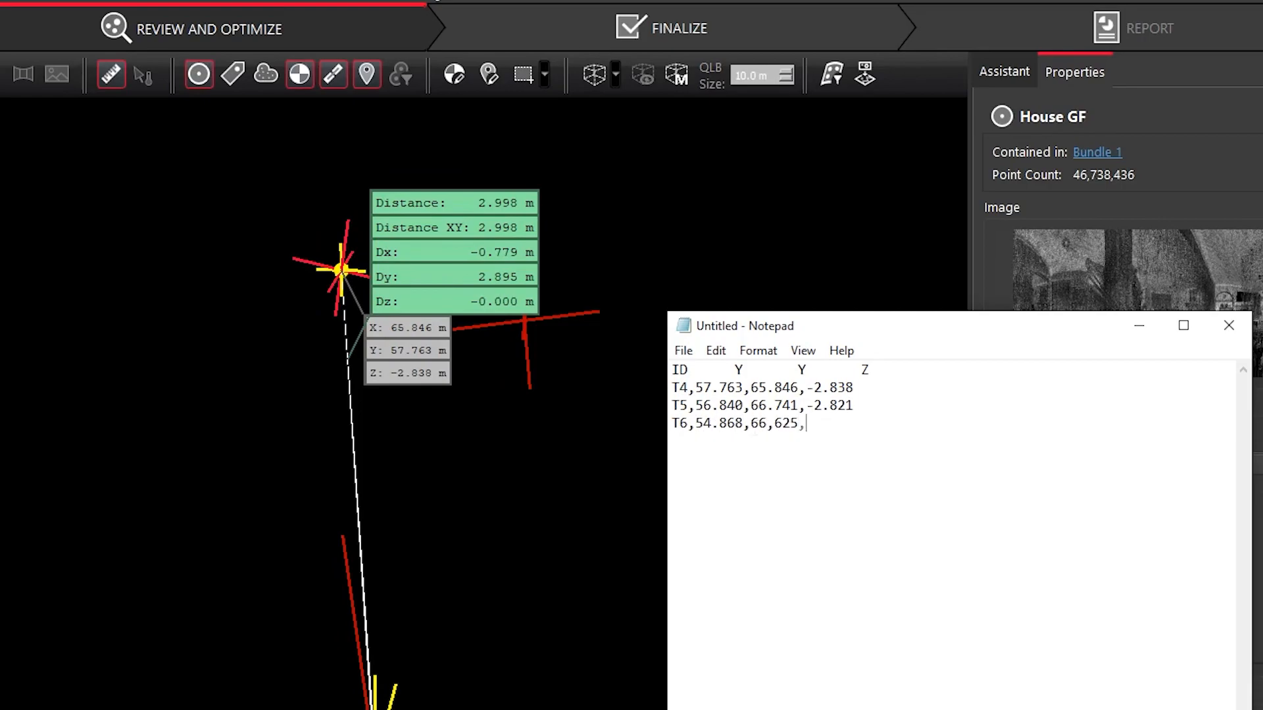
{"action": "type", "text": "838"}
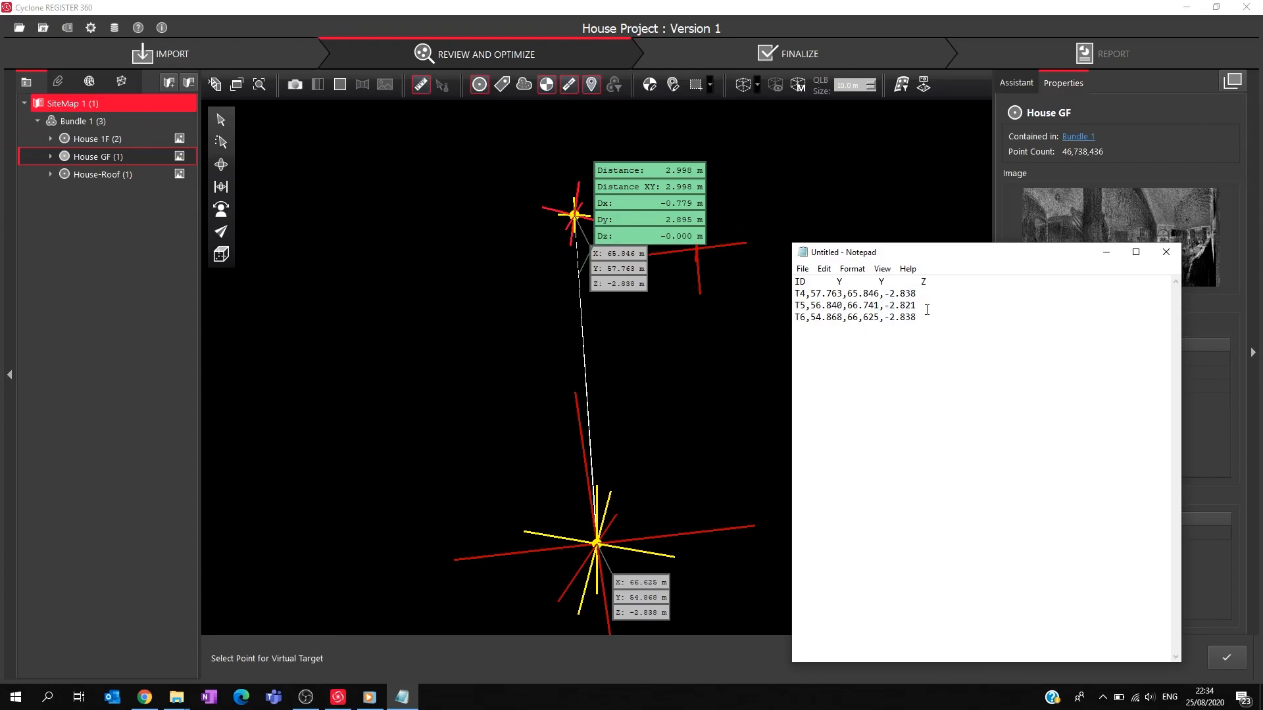
Set the elevations of T4, T5 and T6 to zero, delete the heading row and save the list as ProjectHouse_LocalTargets.txt.
{"action": "left_click_drag", "start_coordinate": [918, 293], "coordinate": [890, 319]}
{"action": "type", "text": "00"}
{"action": "left_click_drag", "start_coordinate": [793, 287], "coordinate": [790, 285]}
{"action": "key", "text": "BackSpace"}
{"action": "left_click", "coordinate": [802, 269]}
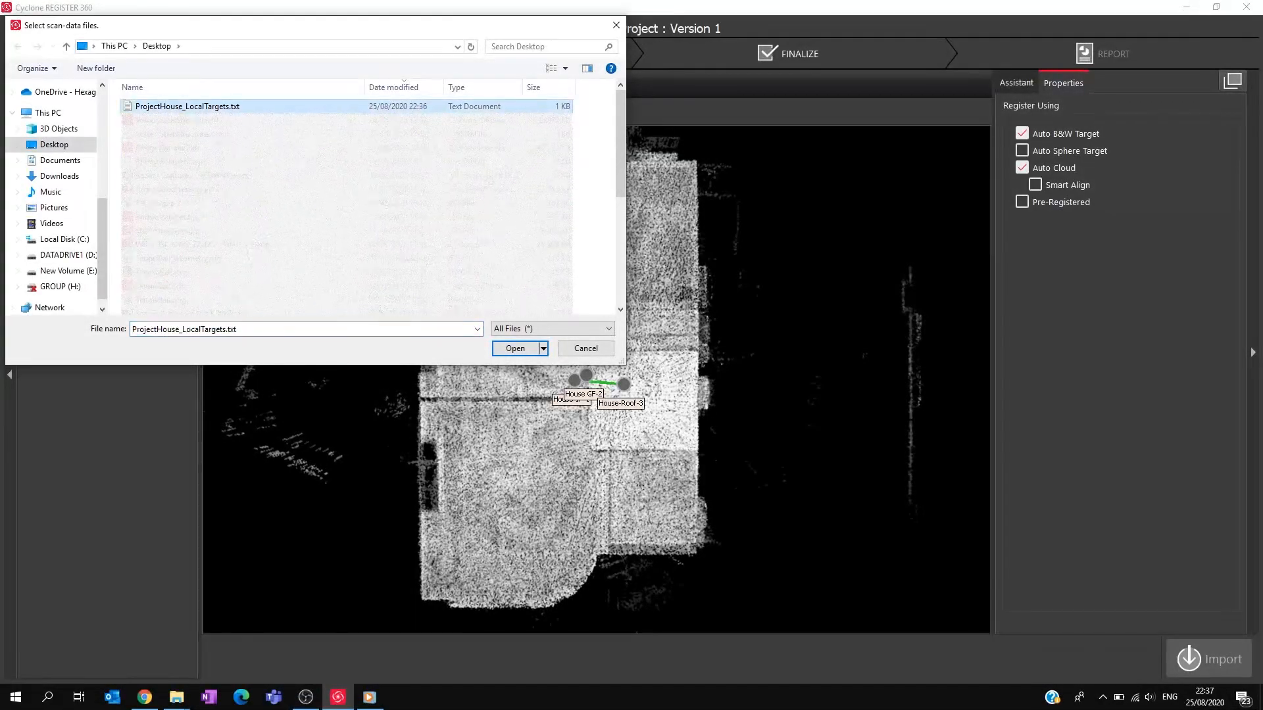
Import ProjectHouse_LocalTargets.txt as a control file and check its control points T4, T5 and T6.
{"action": "left_click", "coordinate": [514, 345]}
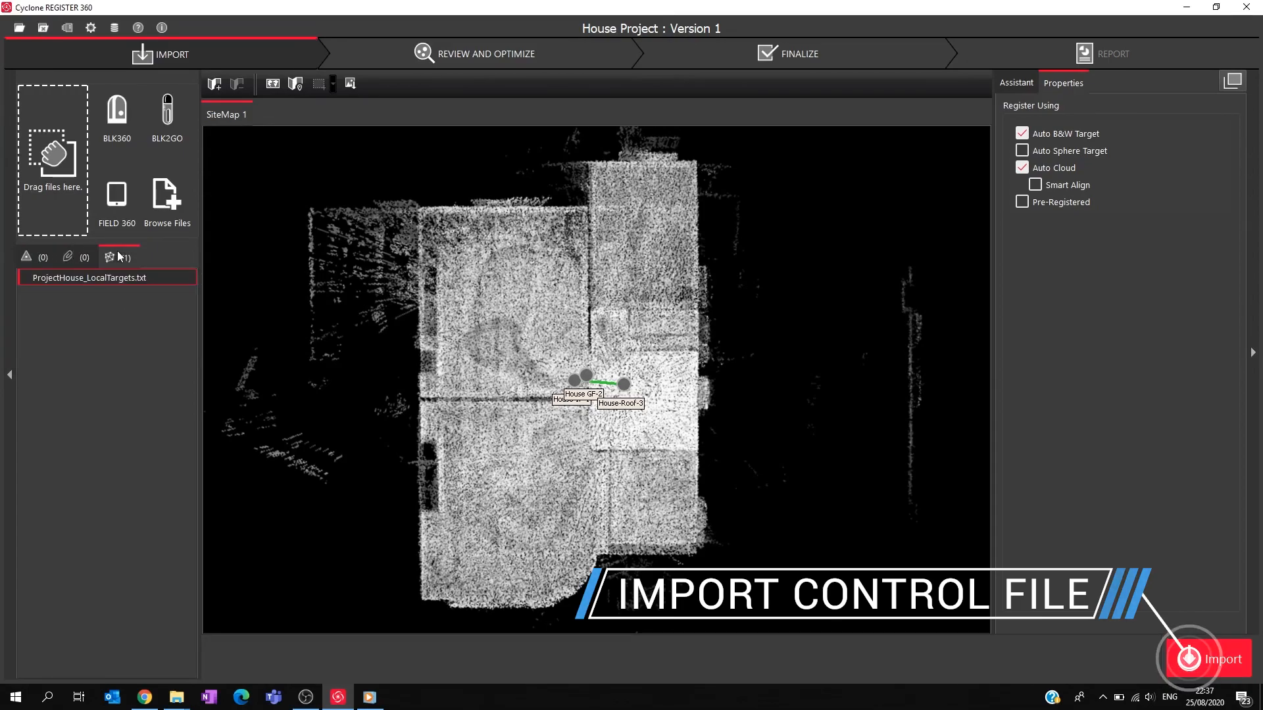
{"action": "left_click", "coordinate": [1196, 657]}
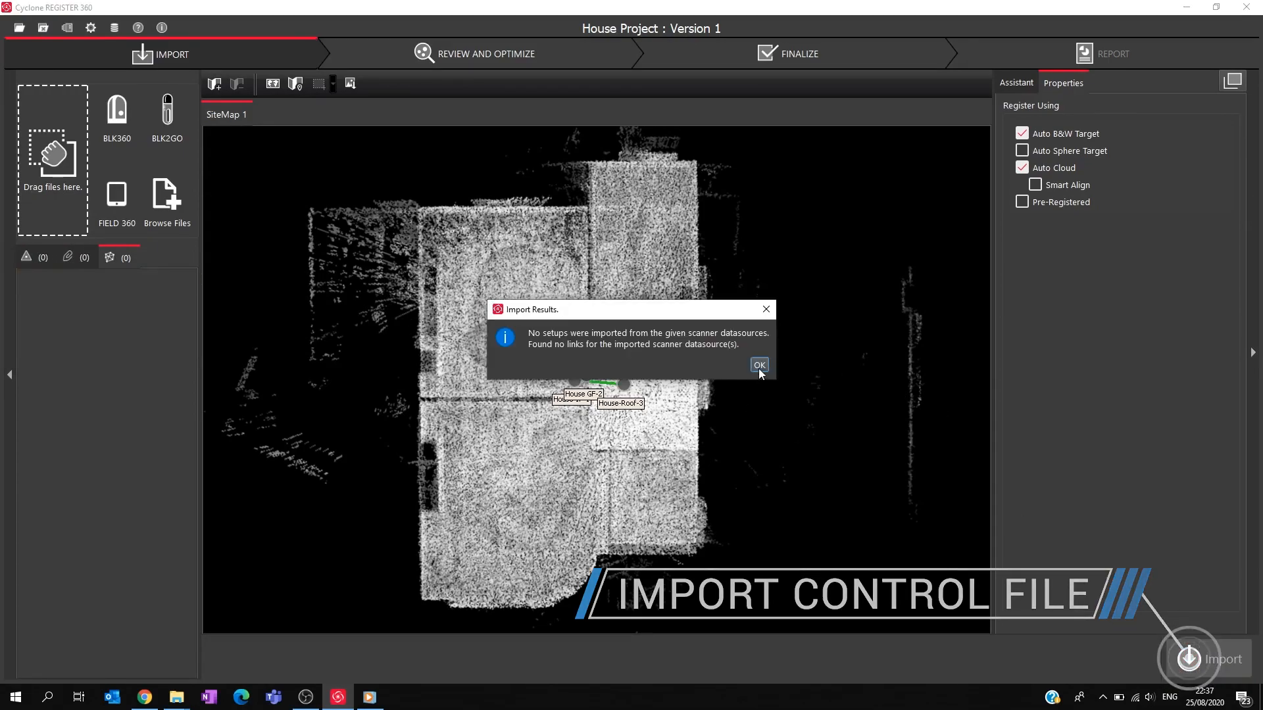
{"action": "left_click", "coordinate": [755, 404]}
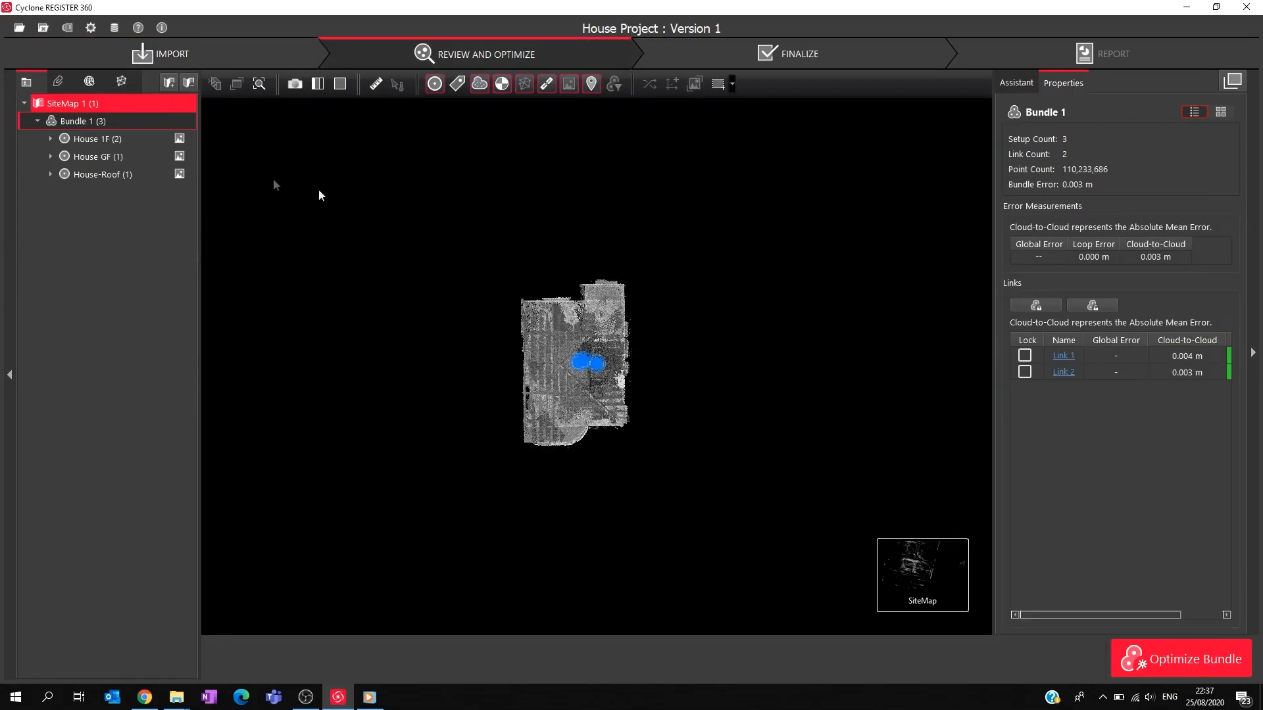
{"action": "left_click", "coordinate": [121, 81]}
{"action": "scroll", "coordinate": [618, 356], "scroll_direction": "up", "scroll_amount": 3}
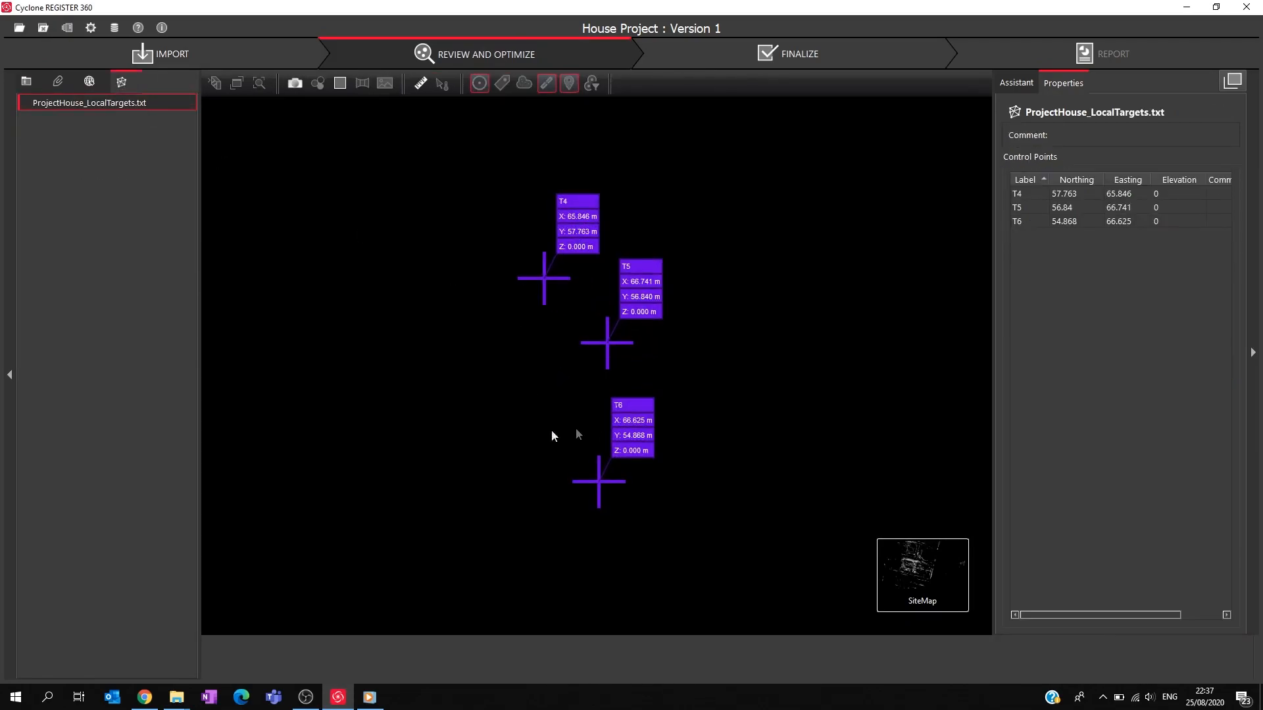
Apply the control from ProjectHouse_LocalTargets.txt to Bundle 1.
{"action": "left_click", "coordinate": [28, 80]}
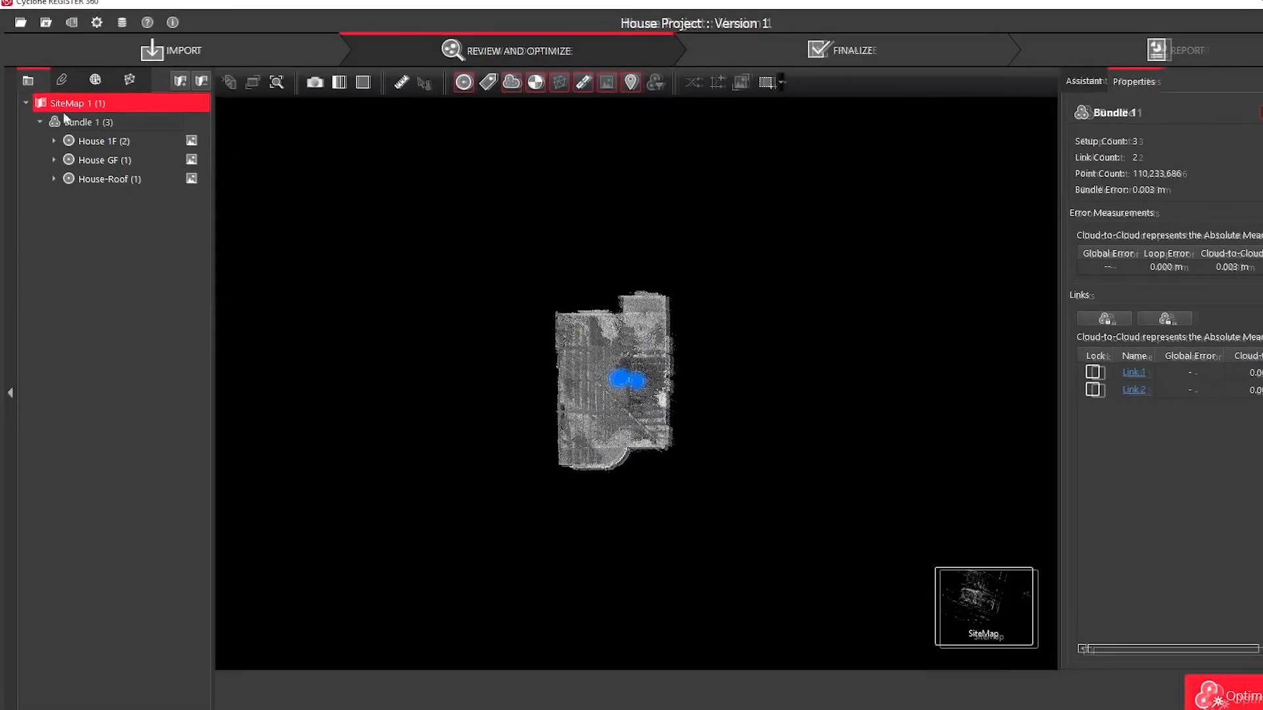
{"action": "right_click", "coordinate": [81, 123]}
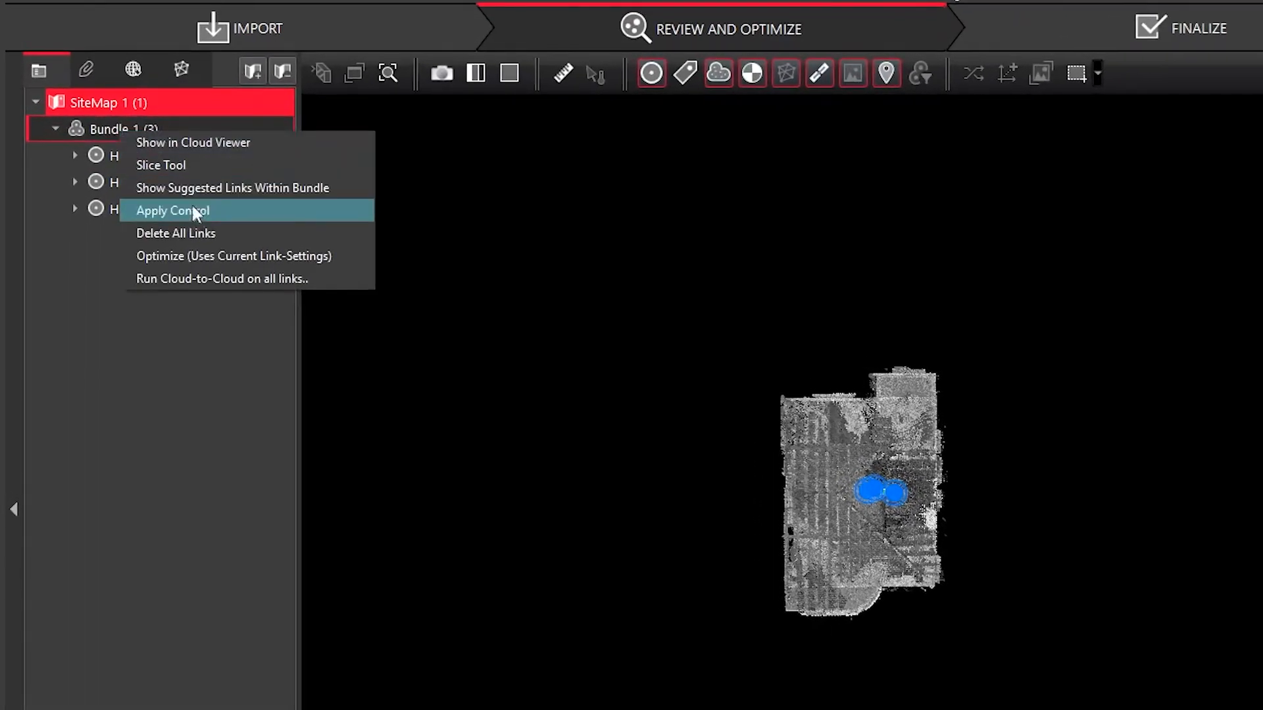
{"action": "left_click", "coordinate": [164, 202]}
{"action": "left_click", "coordinate": [146, 160]}
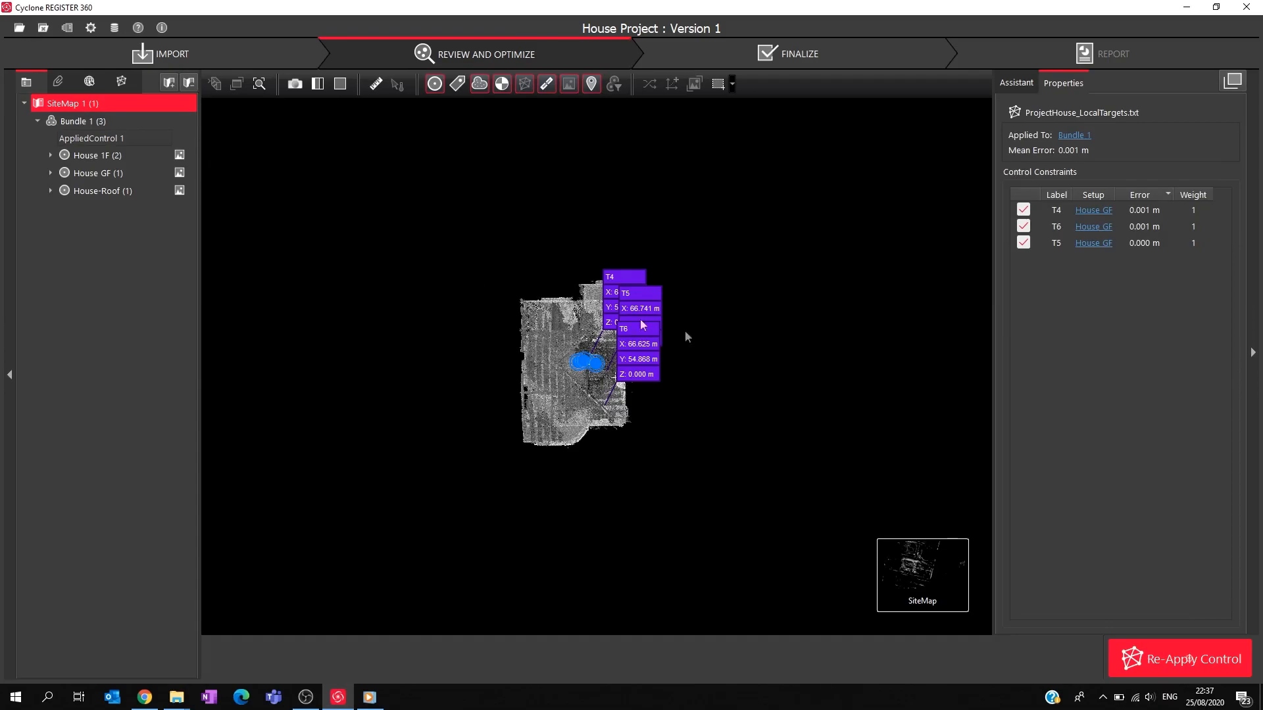
Open Bundle 1's cloud in 3D and examine the height of the house against the applied control points.
{"action": "left_click", "coordinate": [67, 124]}
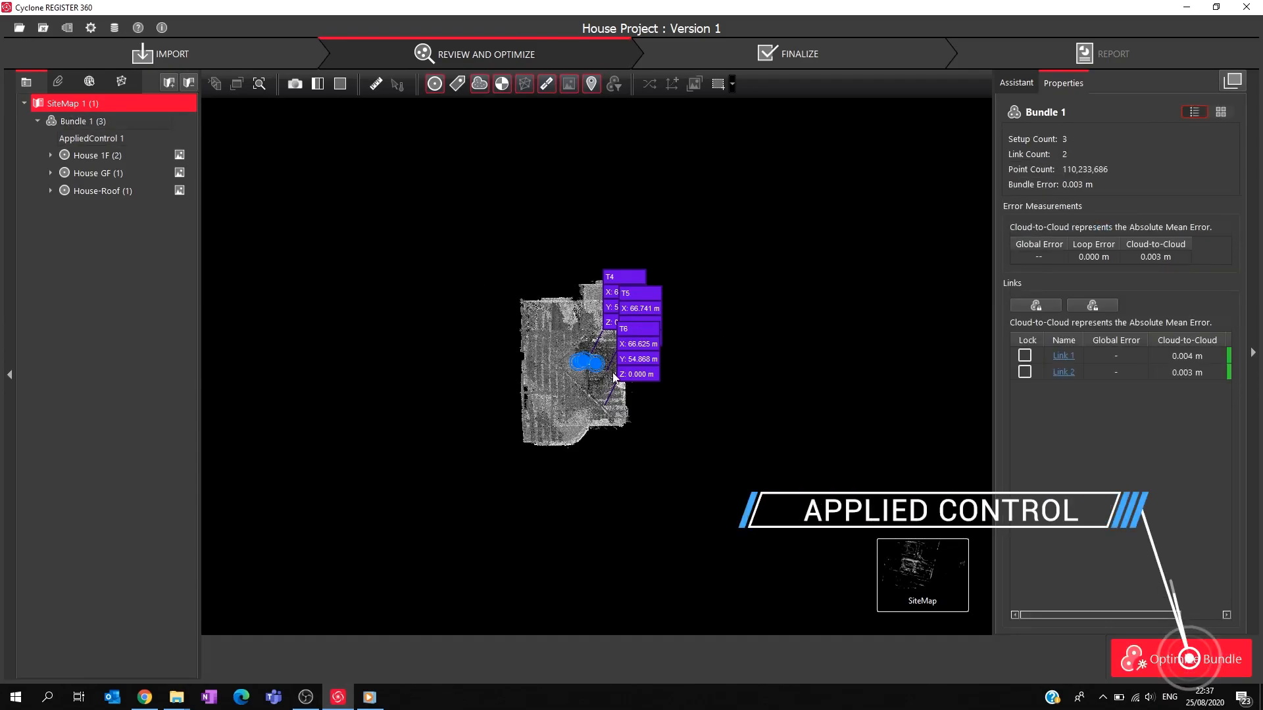
{"action": "scroll", "coordinate": [590, 370], "scroll_direction": "up", "scroll_amount": 4}
{"action": "mouse_move", "coordinate": [917, 591]}
{"action": "left_click", "coordinate": [833, 573]}
{"action": "scroll", "coordinate": [567, 382], "scroll_direction": "up", "scroll_amount": 3}
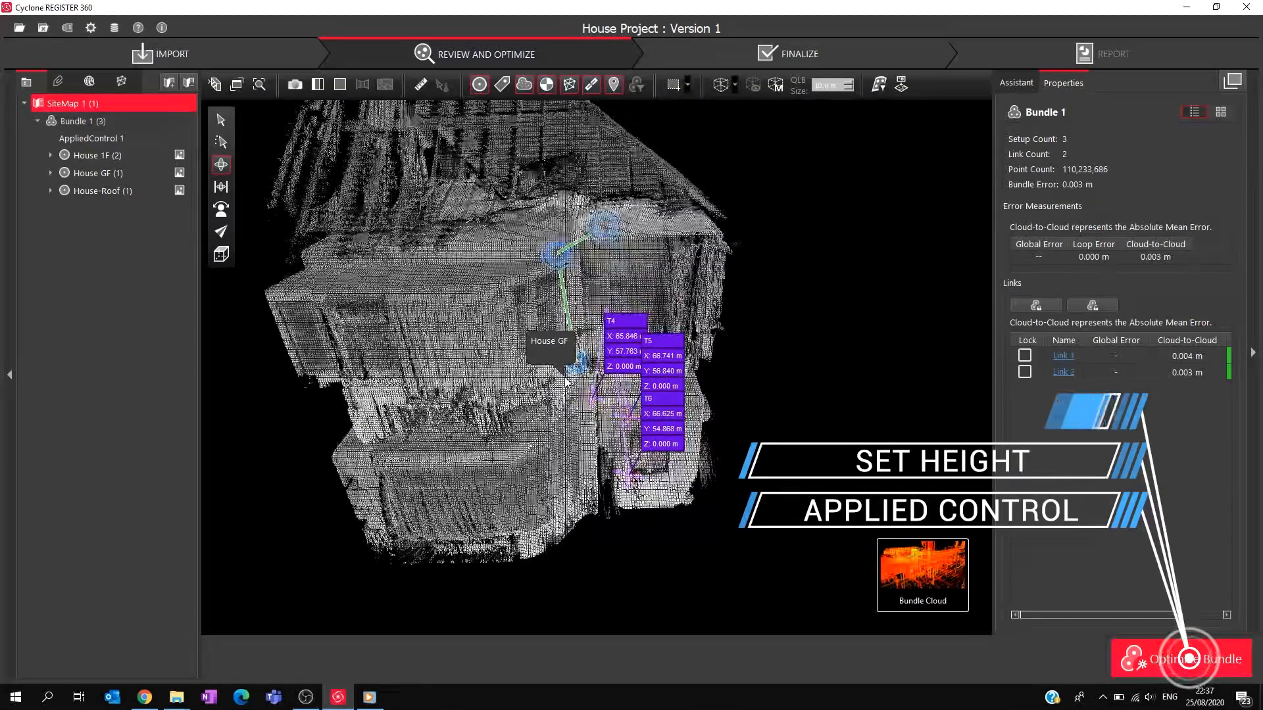